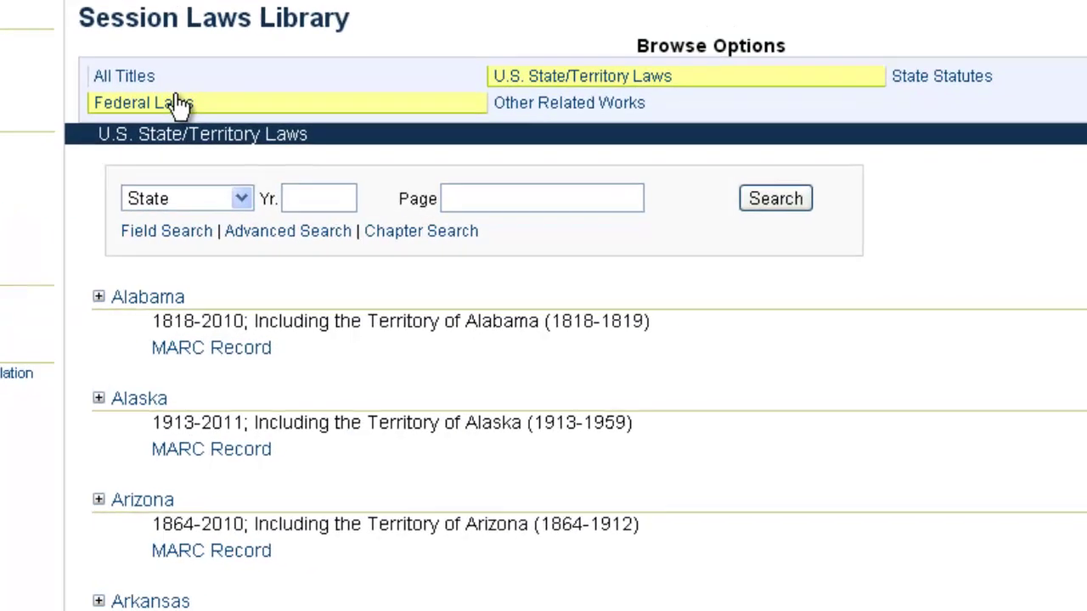
Step: Review the Federal Laws titles, including the Revised Statutes of Canada, and return to the U.S. State/Territory Laws list
click(299, 170)
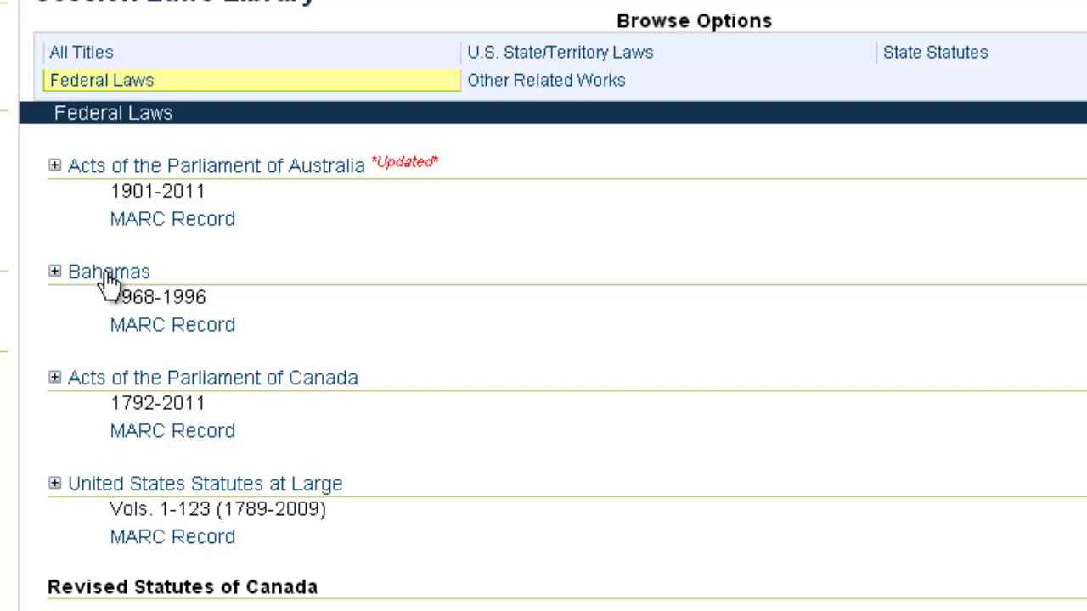
scroll(108, 284, down, 5)
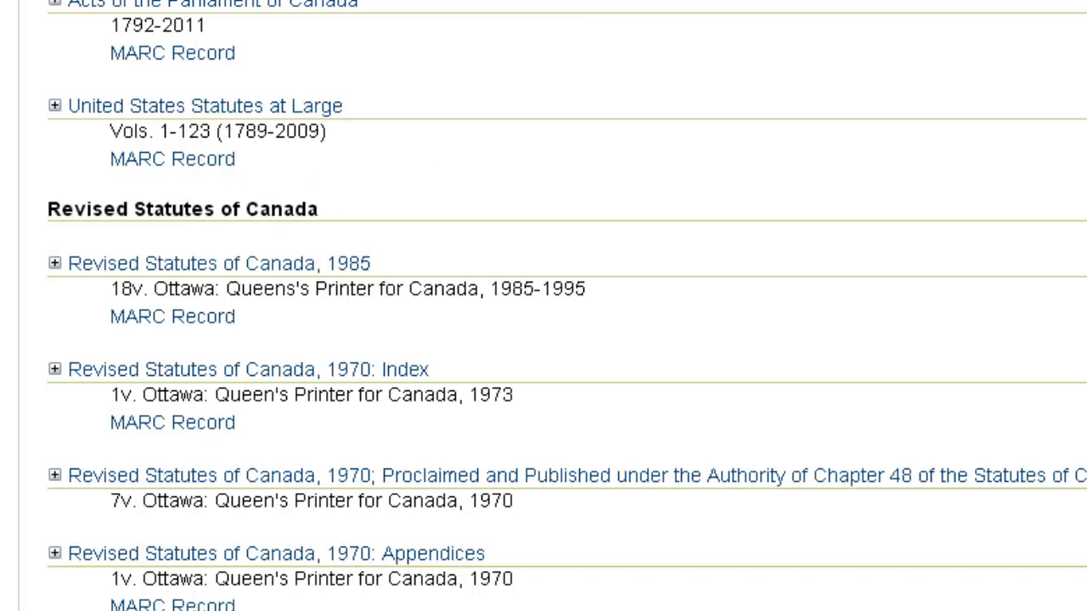
click(639, 7)
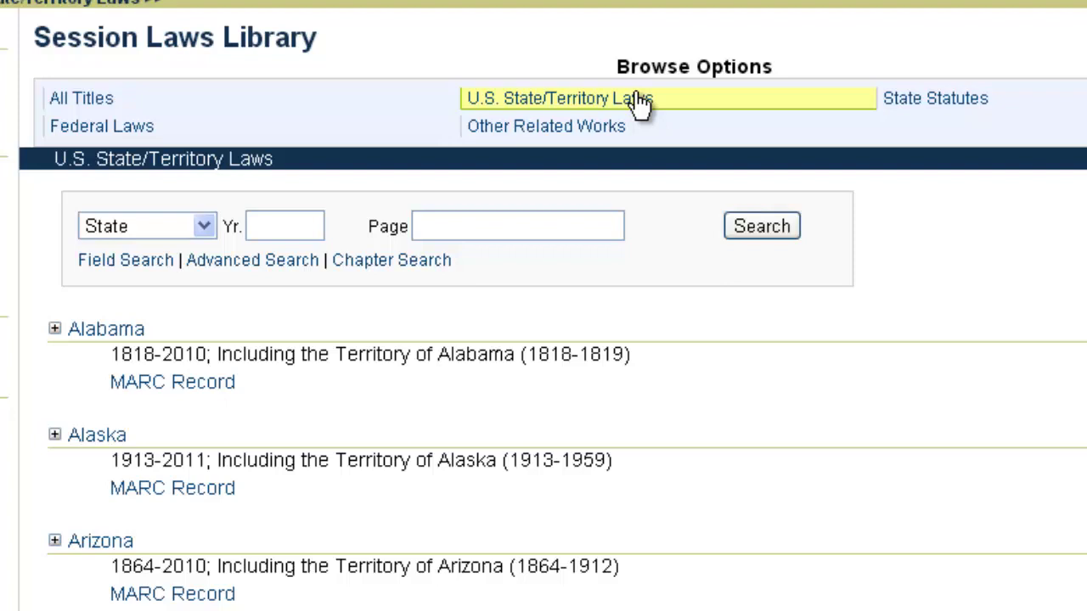
Step: Look up page 1051 of the 2010 Colorado session laws with the state, year and page search
click(170, 226)
click(180, 395)
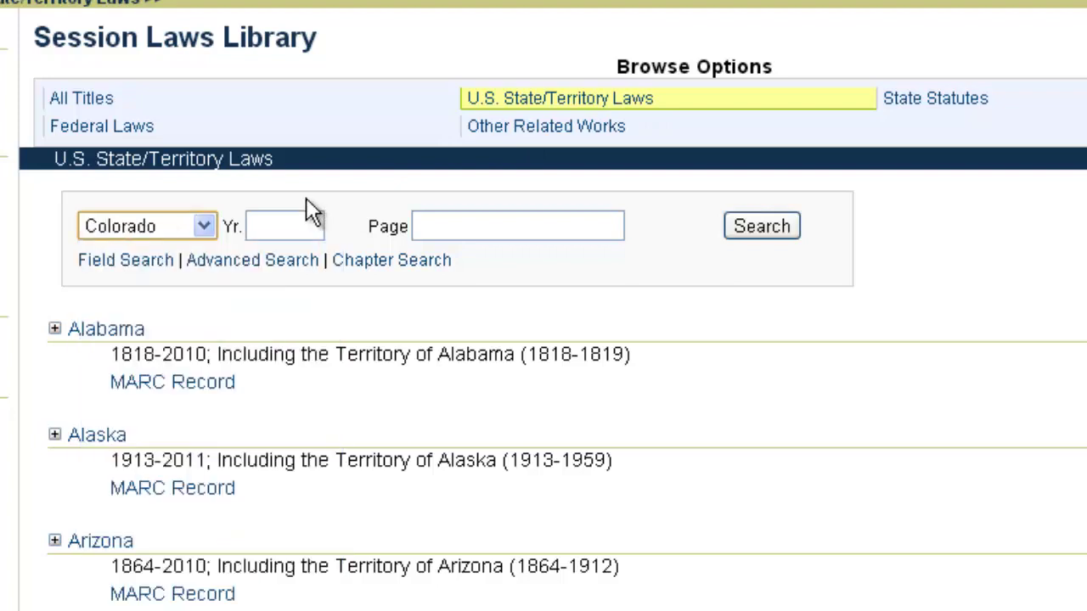
click(297, 216)
text(2010)
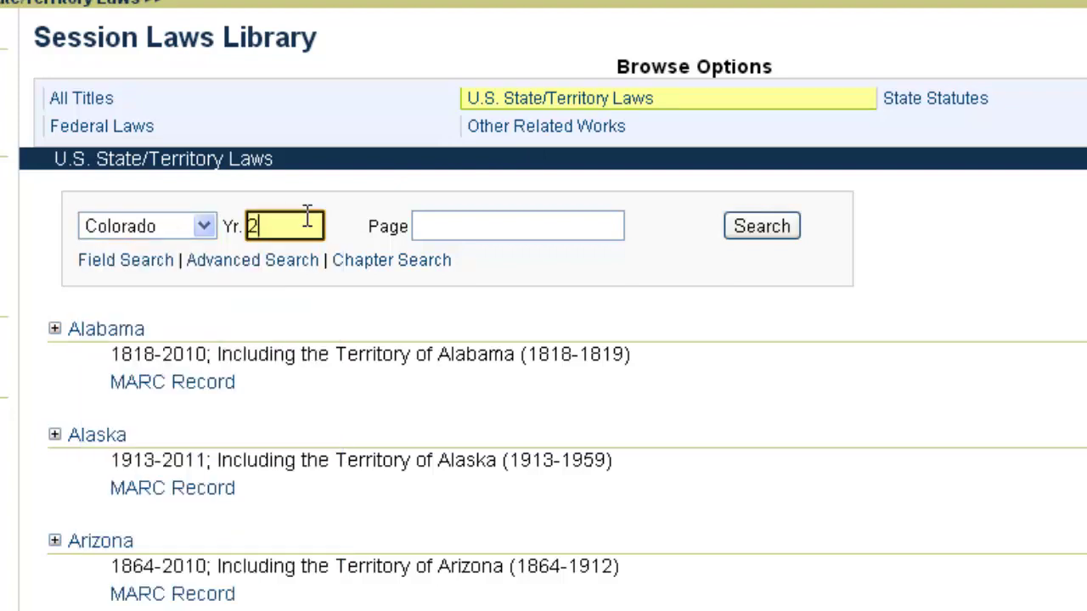
click(416, 214)
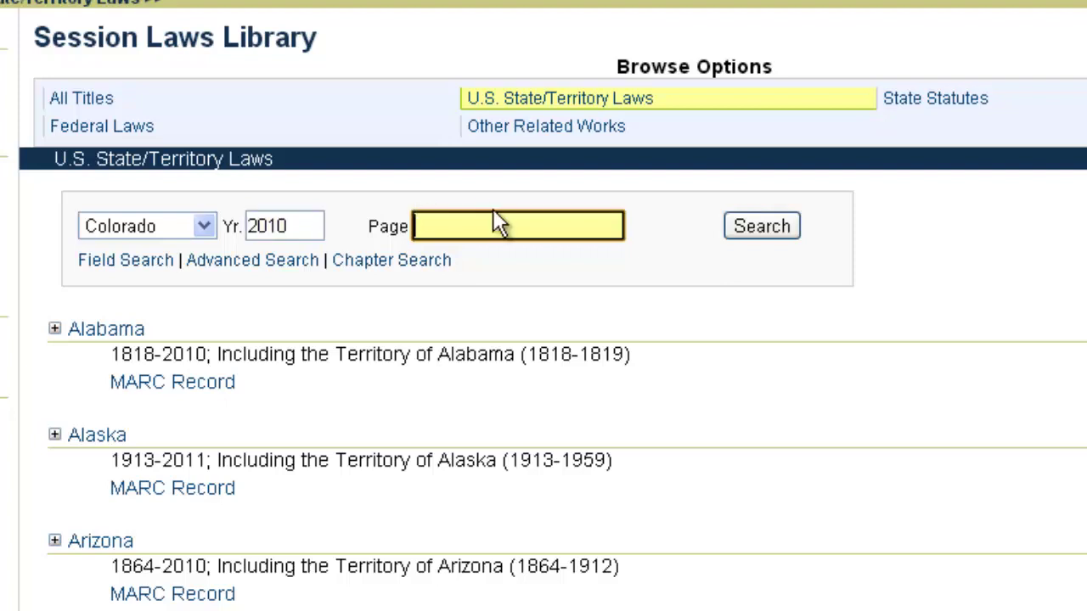
text(1051)
click(745, 227)
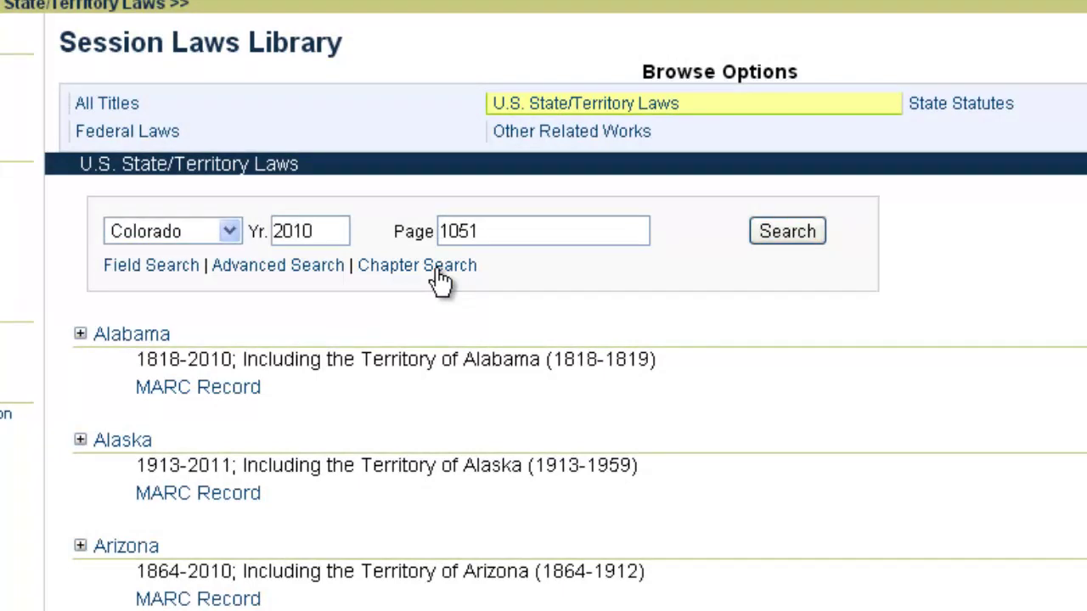
Step: Run a Chapter Search for chapter 12 of the 2009 Alaska session laws
click(439, 270)
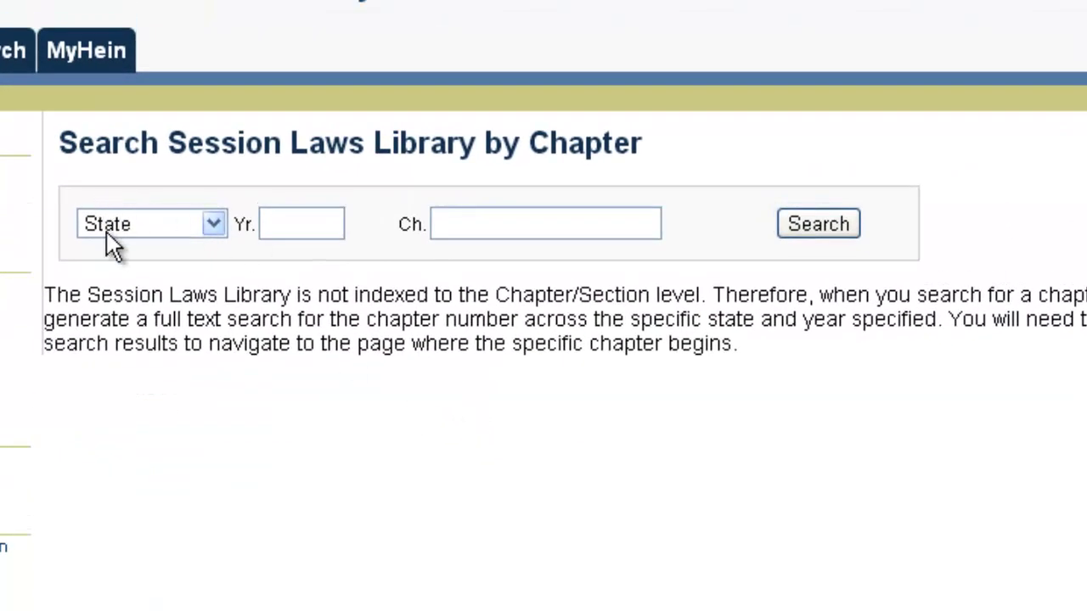
click(107, 232)
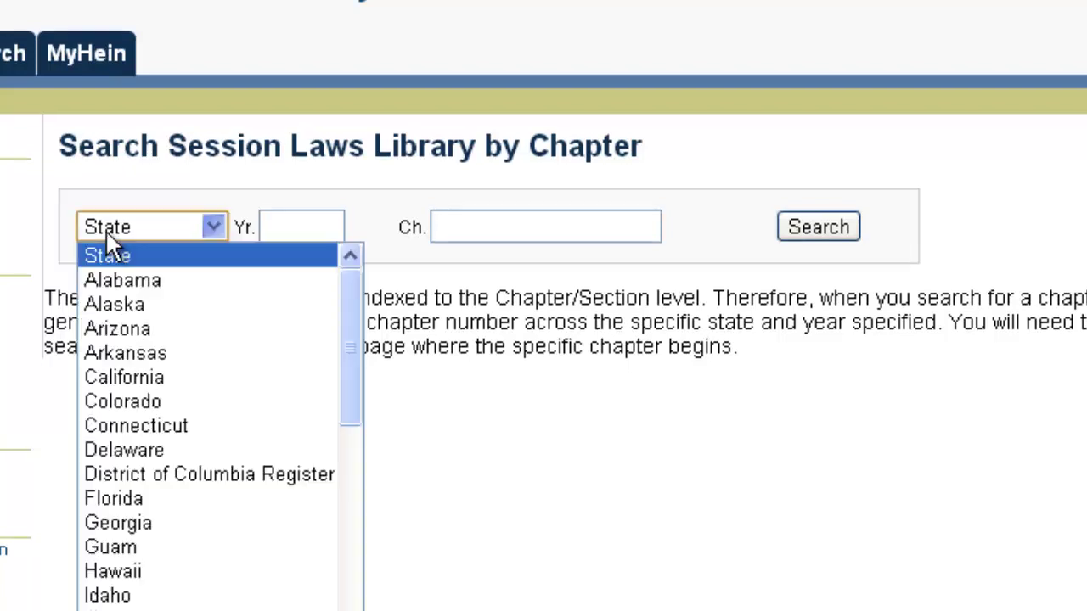
click(114, 304)
click(296, 223)
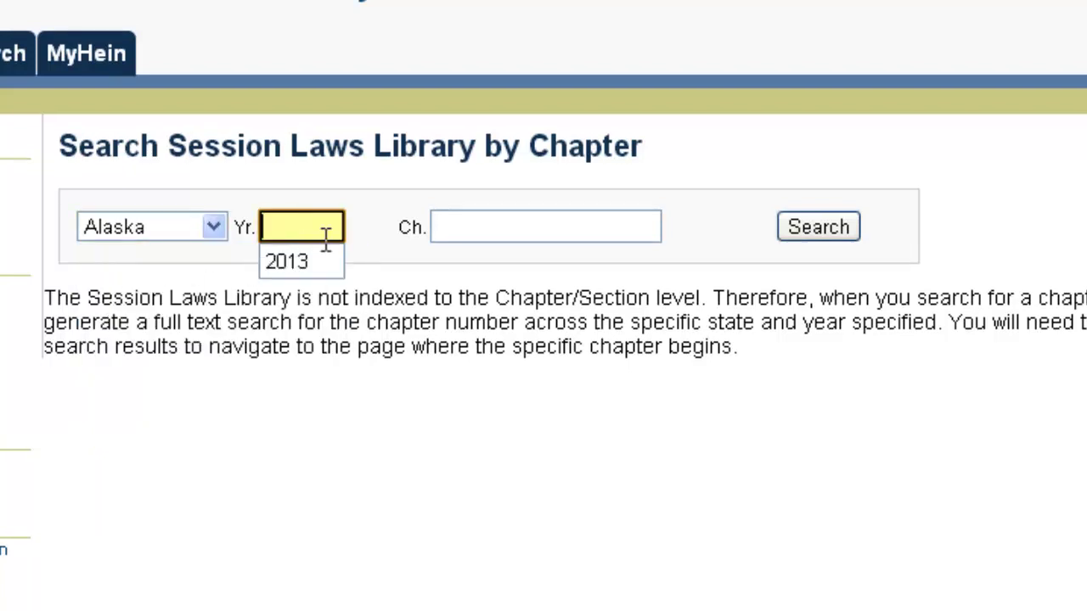
text(2009)
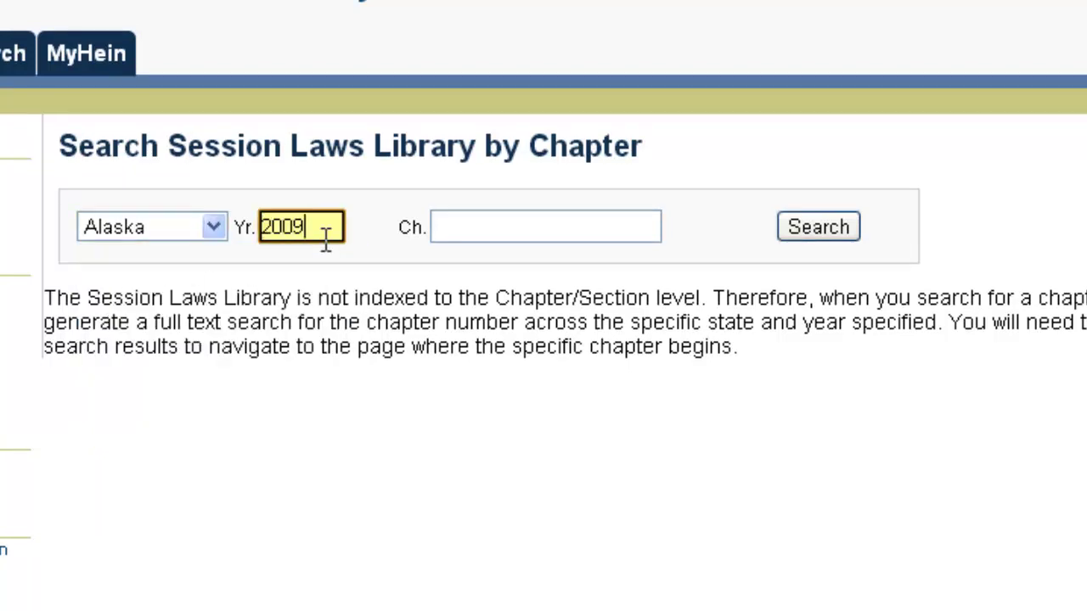
click(451, 213)
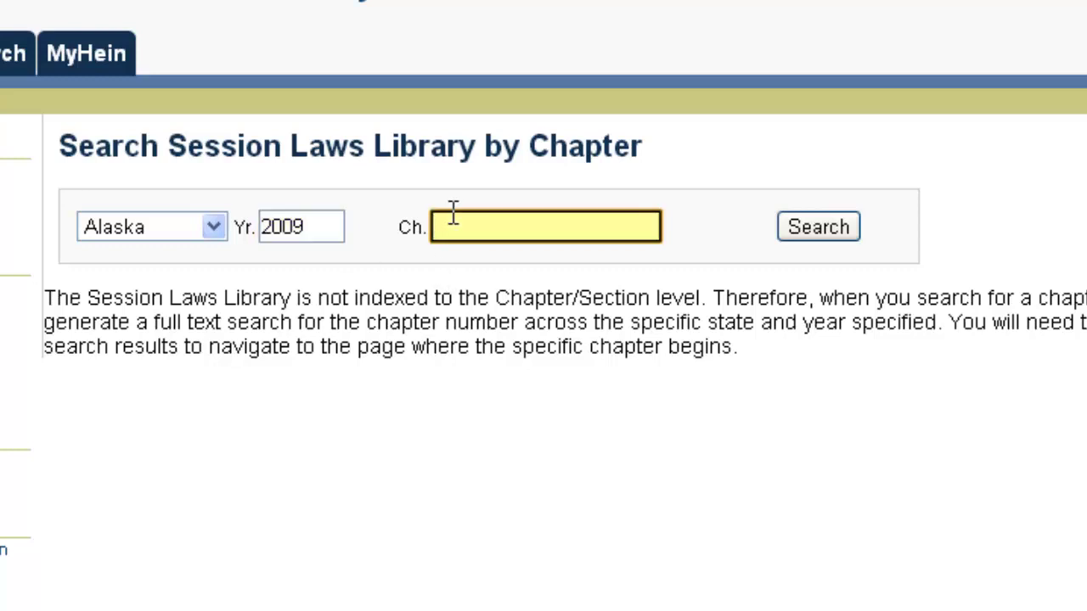
text(12)
click(811, 226)
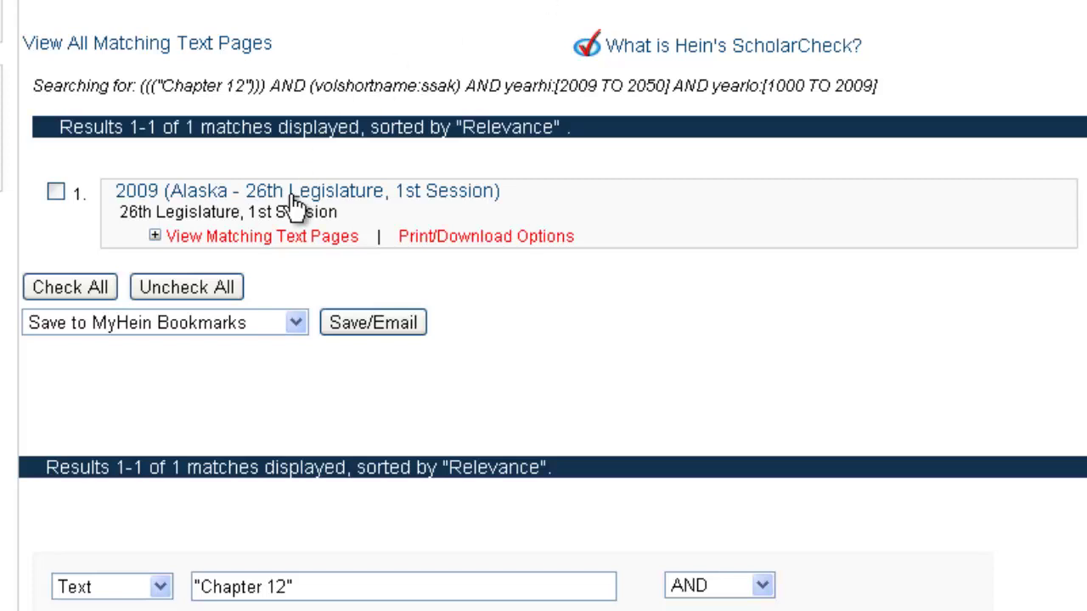
Step: Expand the matching text pages of the 2009 Alaska result and review the excerpts containing Chapter 12
click(303, 253)
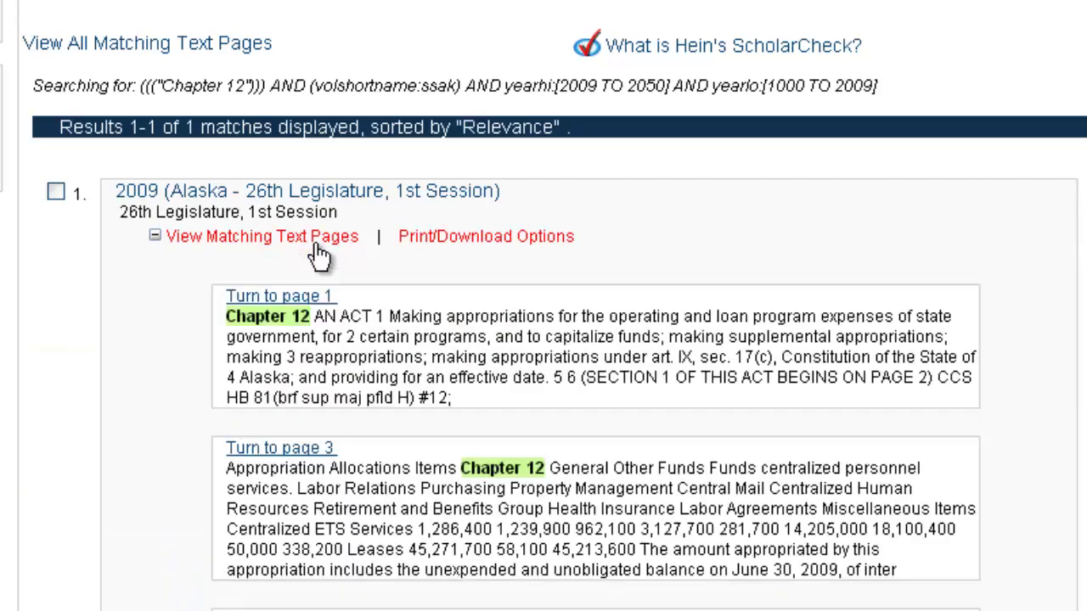
scroll(238, 212, down, 3)
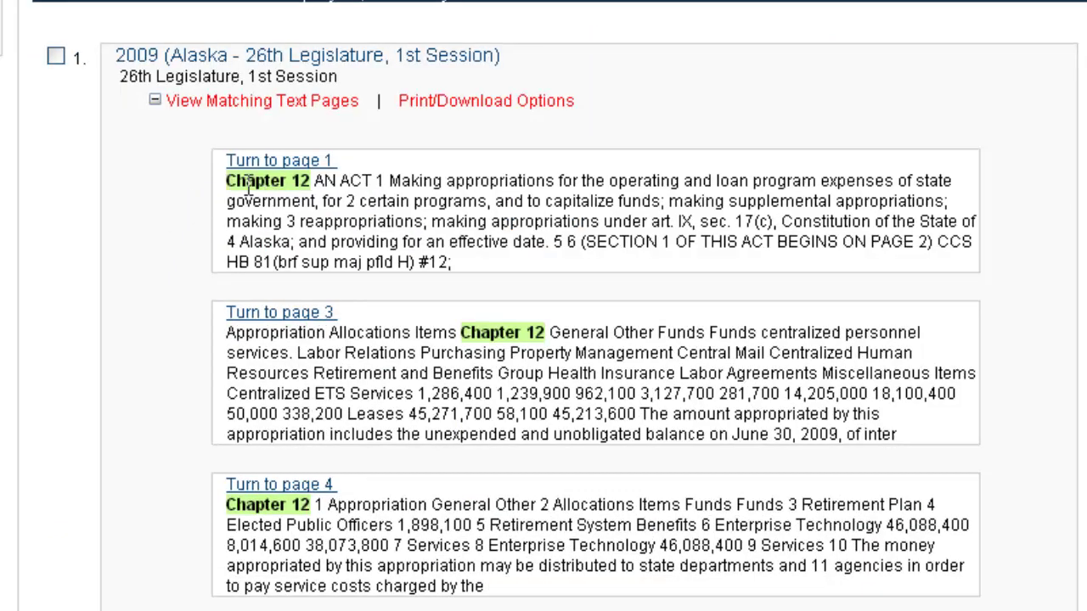
drag(226, 180, 416, 180)
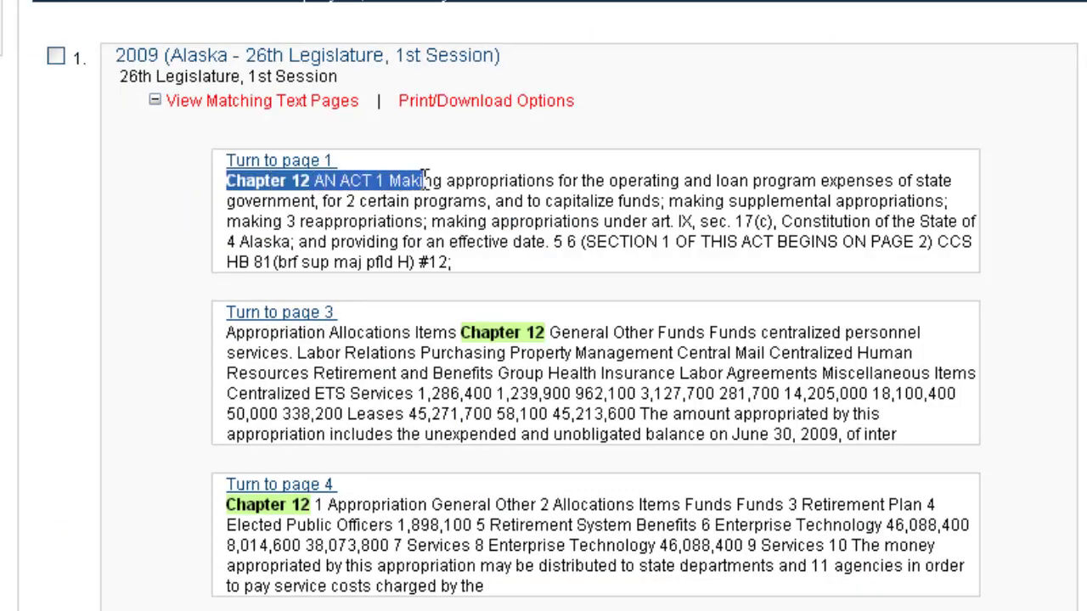
click(482, 190)
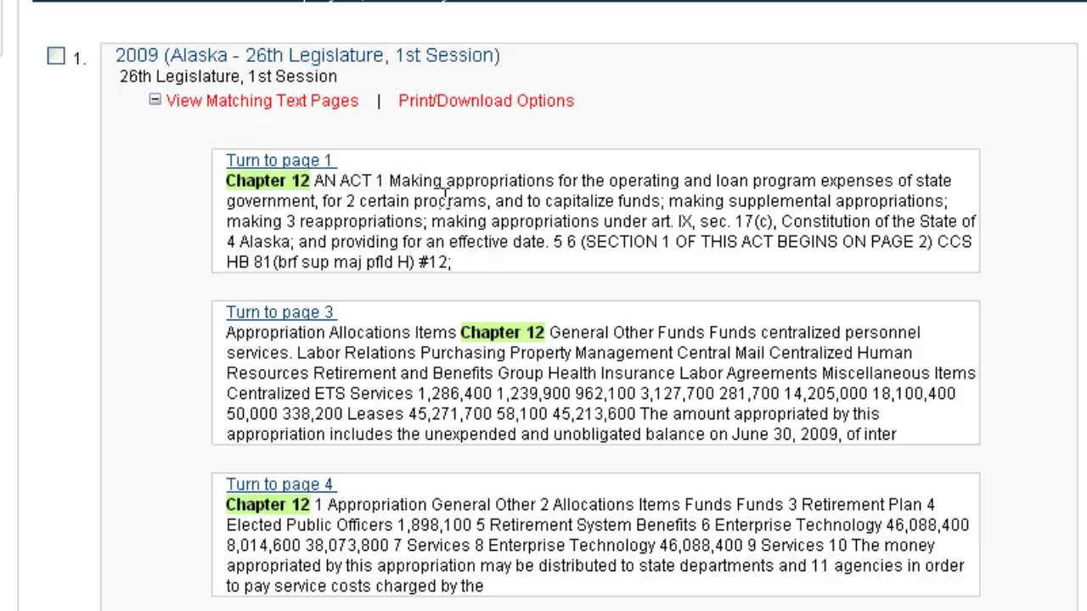
scroll(479, 552, down, 3)
scroll(480, 552, down, 6)
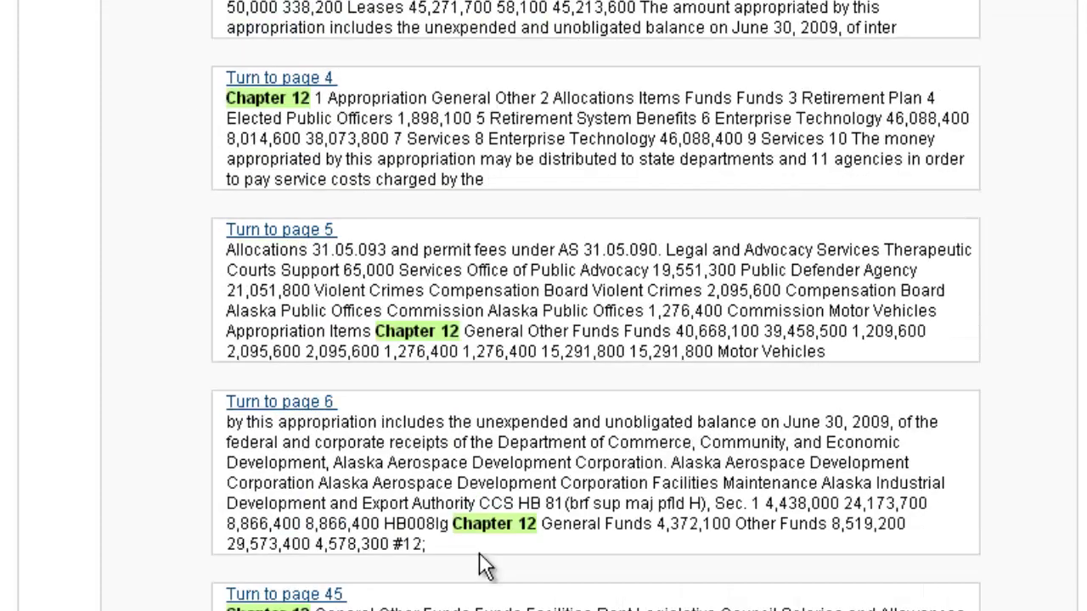
scroll(479, 552, up, 12)
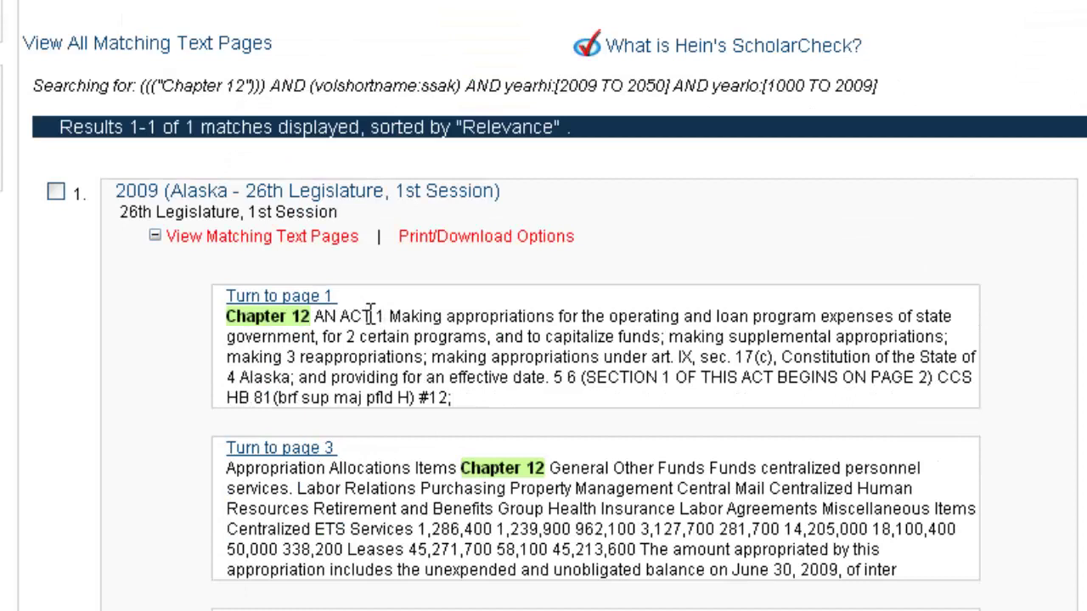
Step: Check the act heading after Chapter 12 in the page 1 excerpt, open that page and read the act's beginning
drag(370, 316, 275, 336)
click(232, 309)
drag(313, 315, 555, 315)
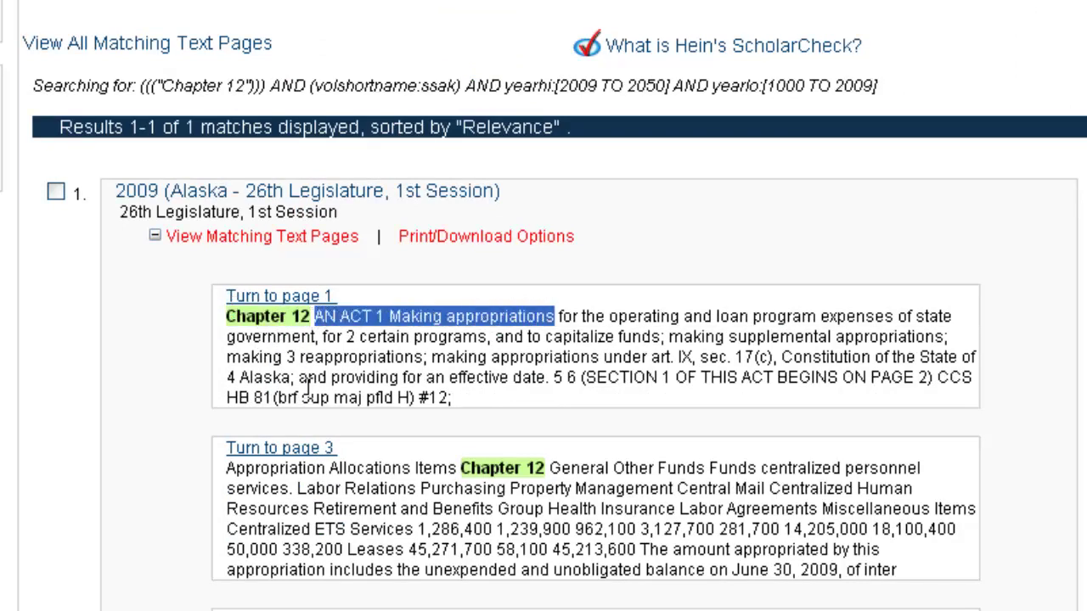
click(307, 386)
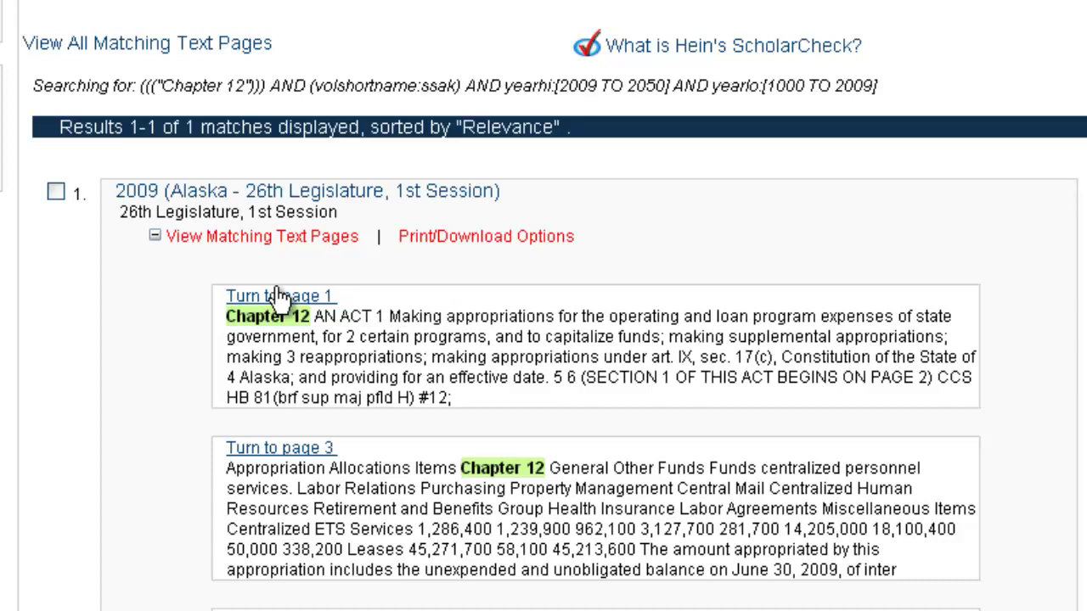
click(280, 297)
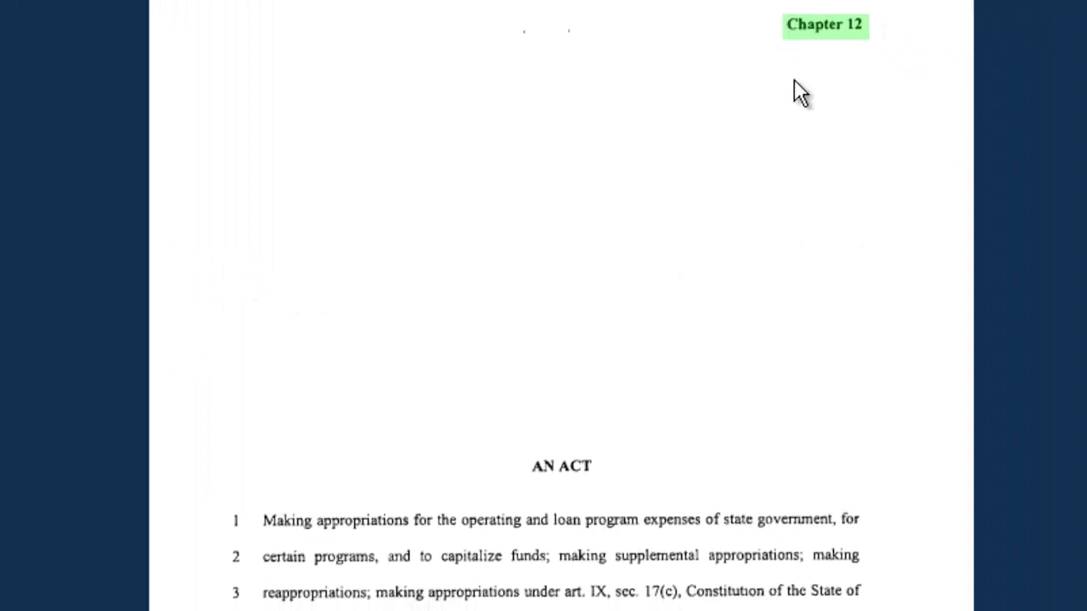
scroll(646, 581, down, 5)
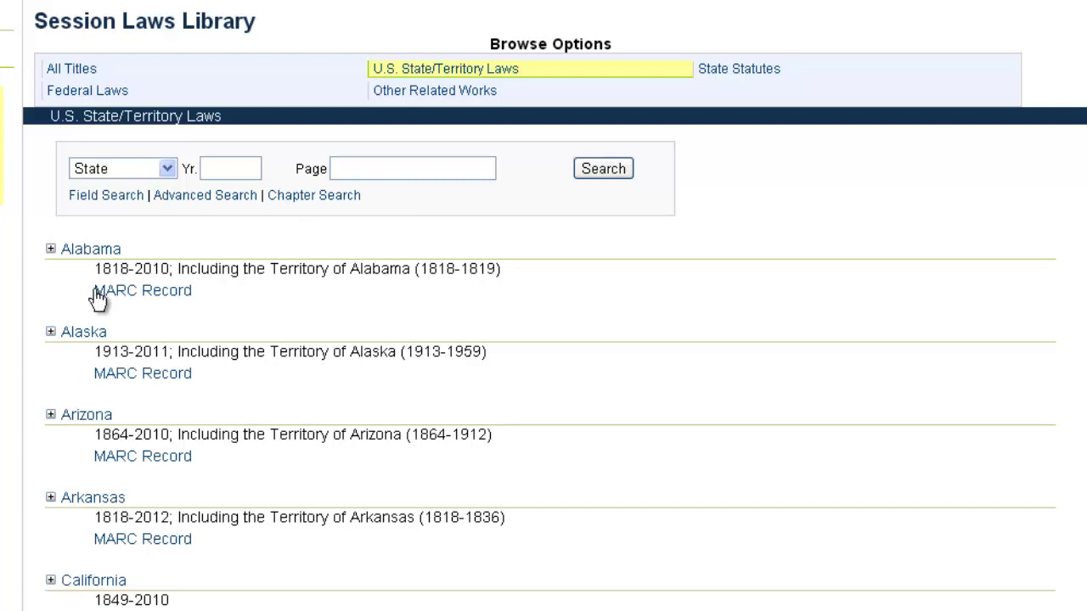
Step: Expand the Alabama entry in the U.S. State/Territory Laws list to view its volumes, and collapse it again
click(111, 251)
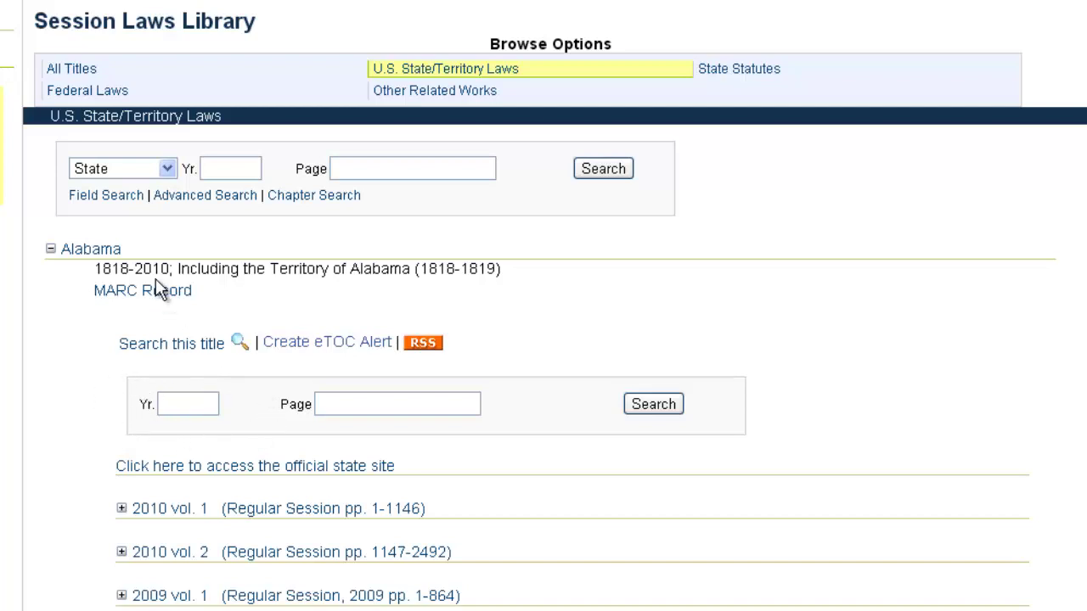
click(102, 251)
Step: Expand the Nevada entry and examine its year and page search fields and its volume list
scroll(164, 297, down, 5)
scroll(165, 298, down, 20)
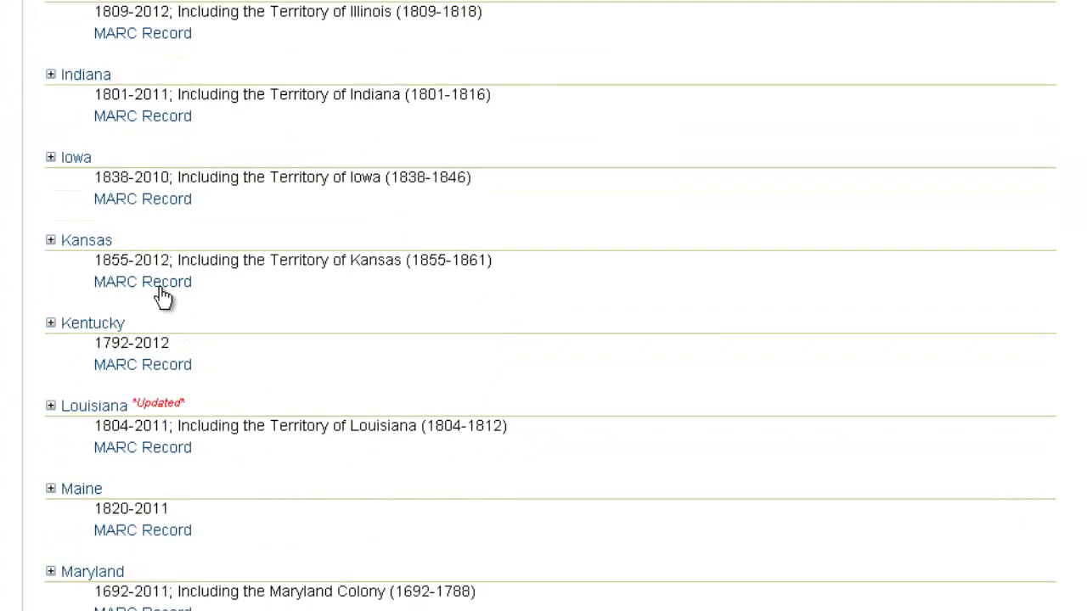
click(89, 254)
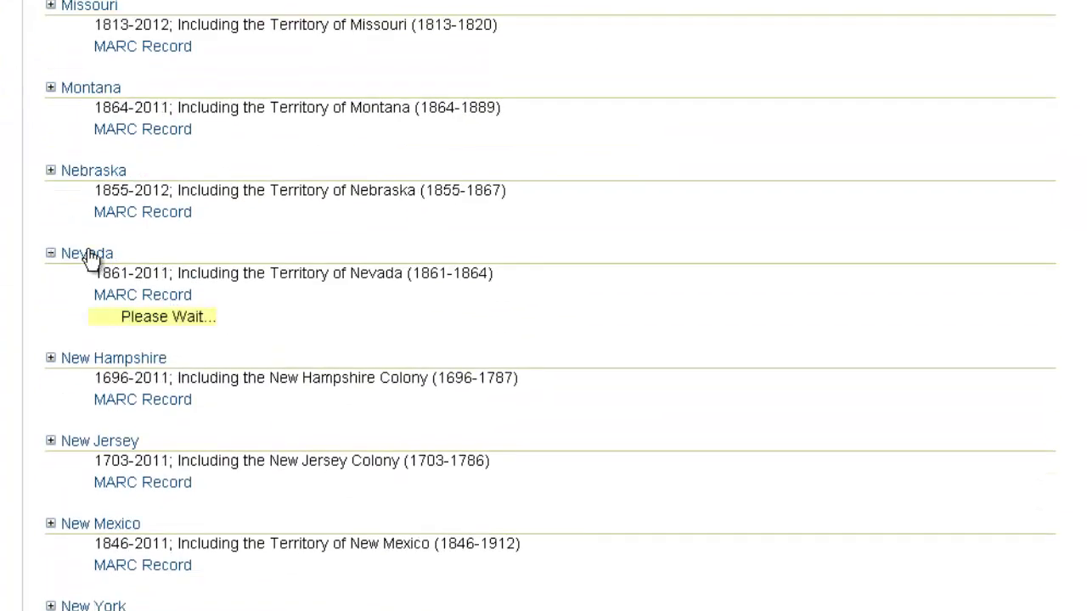
scroll(90, 235, down, 3)
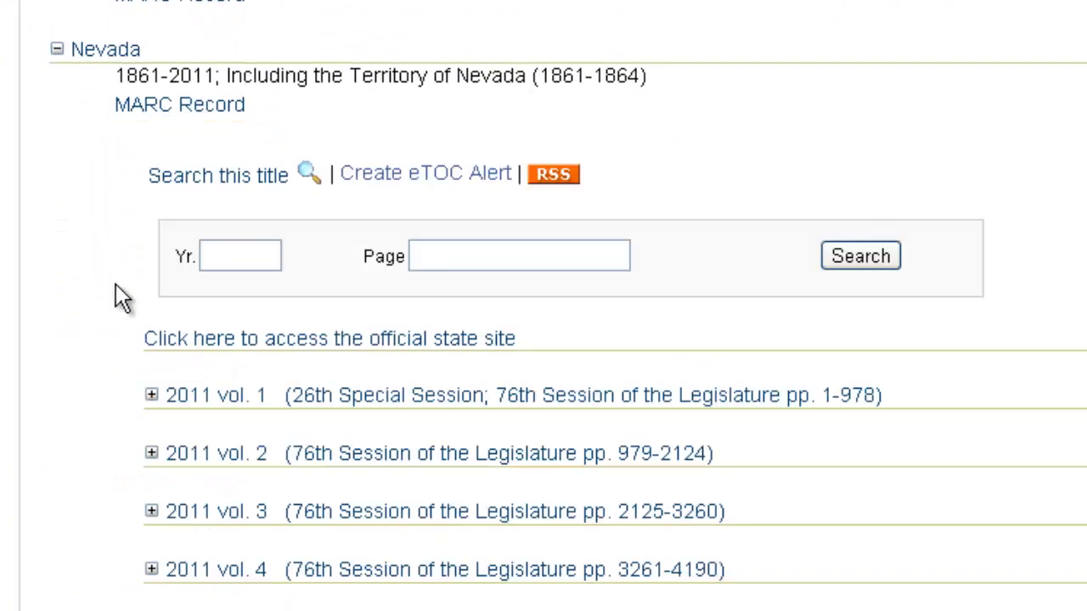
click(242, 252)
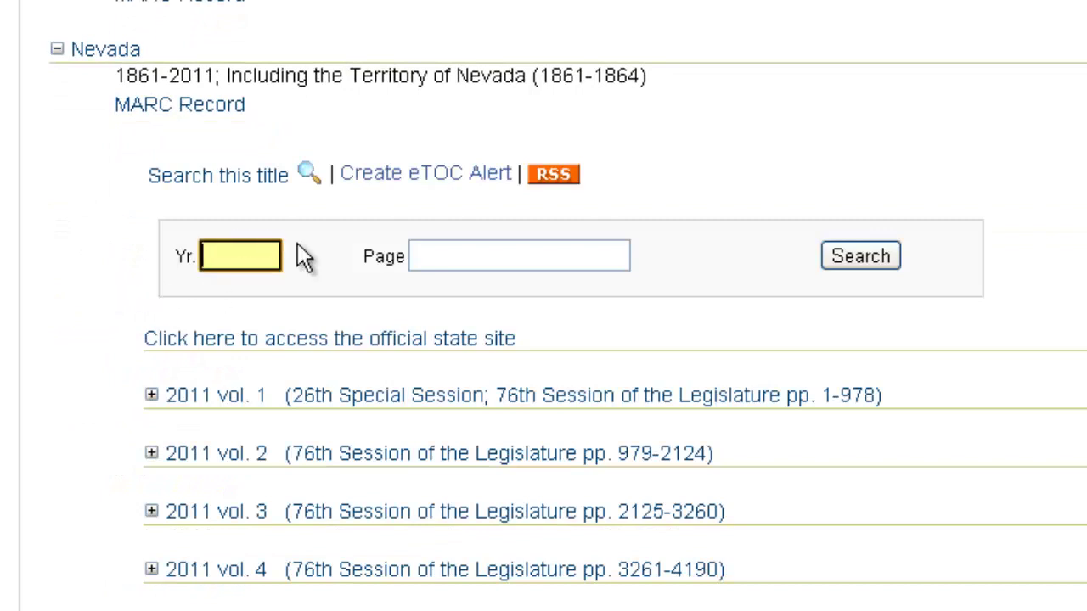
click(487, 264)
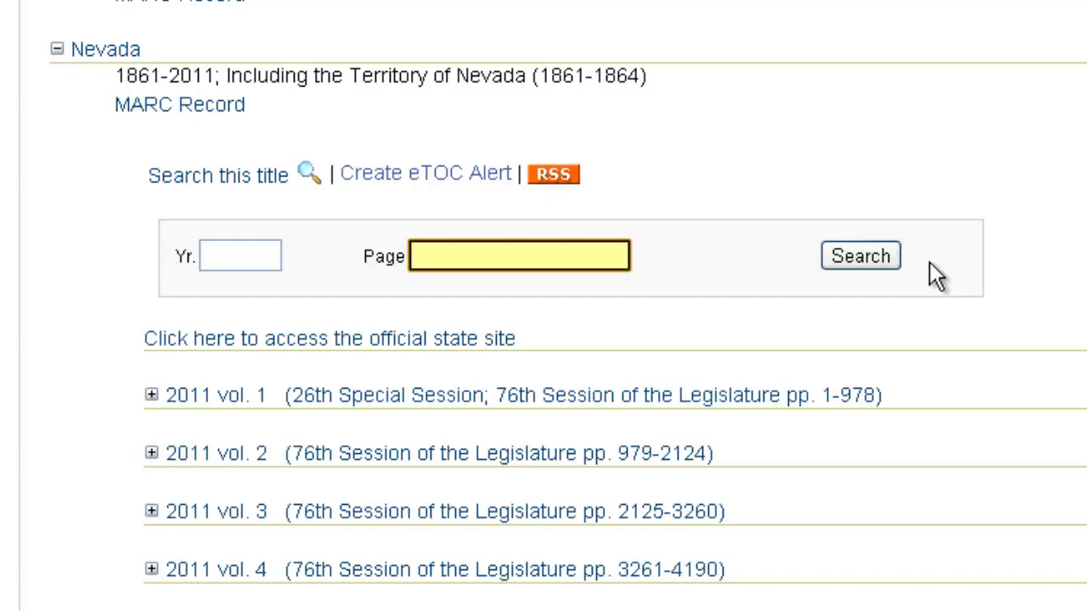
scroll(933, 274, up, 20)
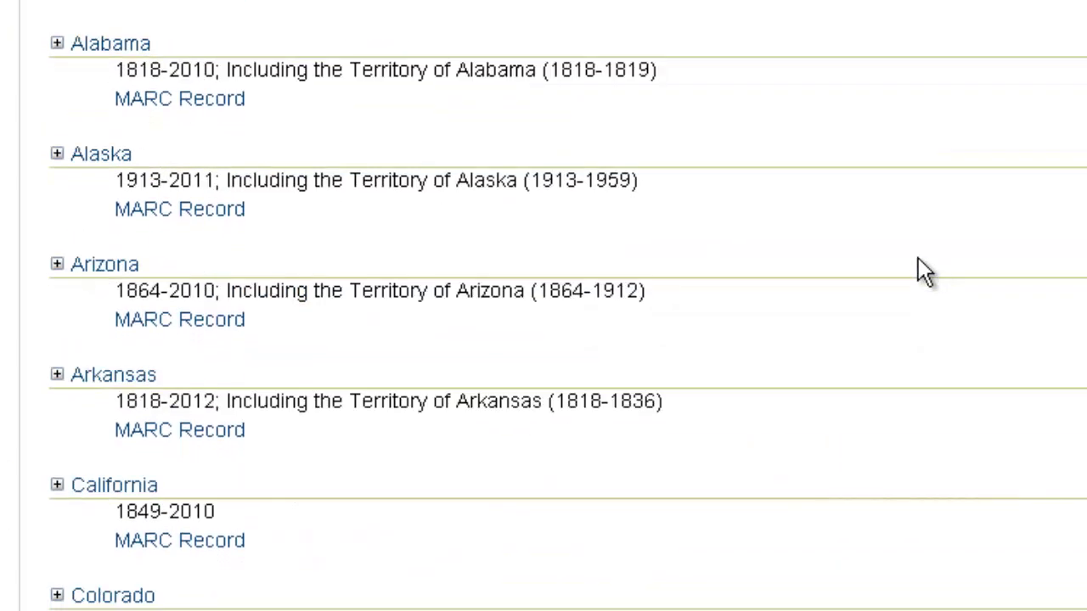
scroll(918, 259, up, 4)
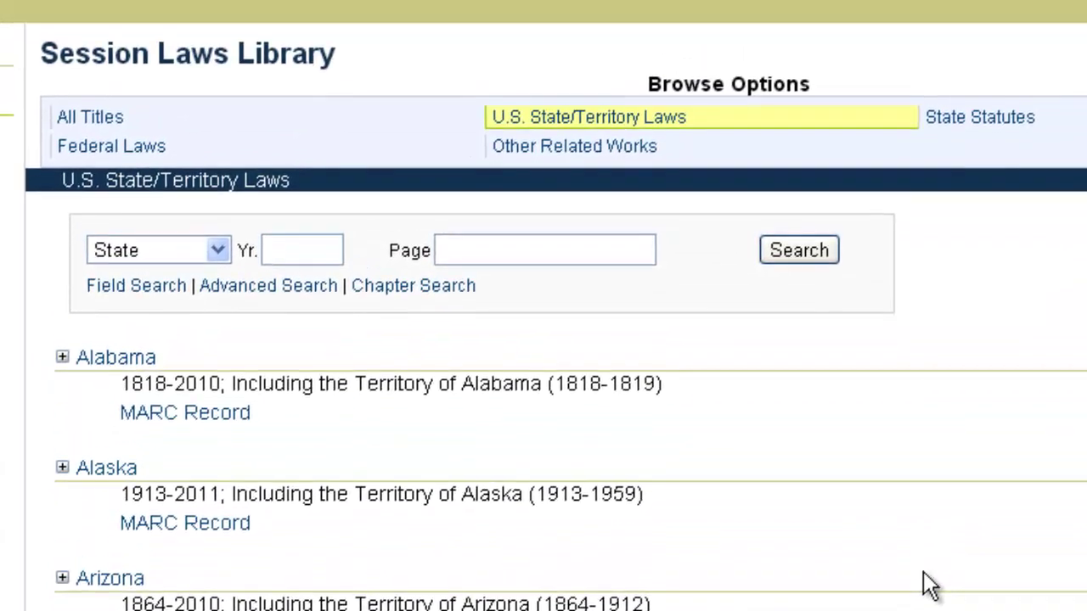
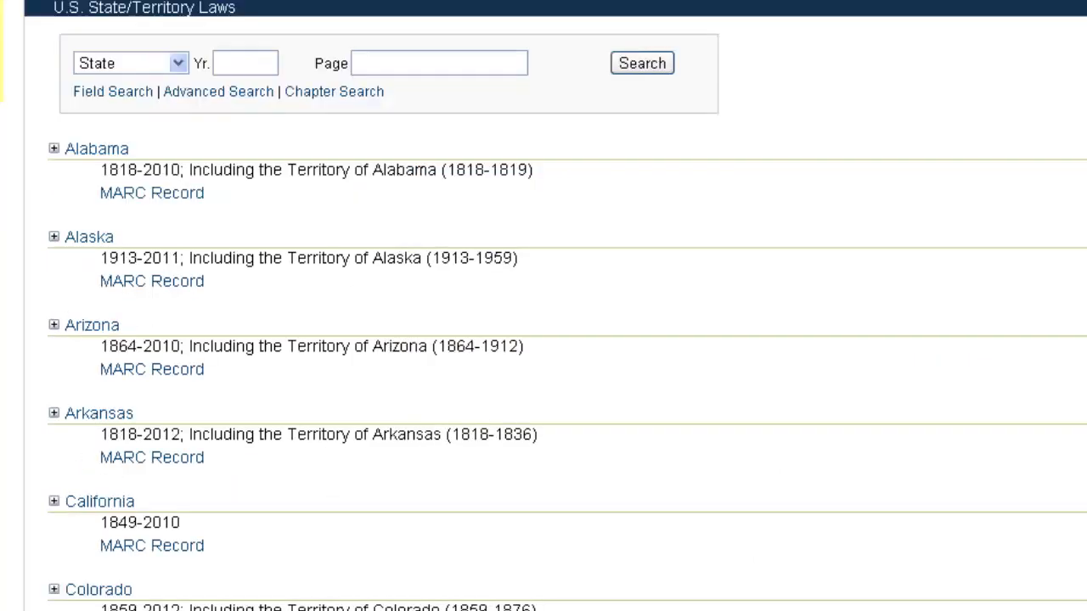
Step: Expand the California entry and open the 2010 Regular Session volume covering pp. 1-1840
click(125, 504)
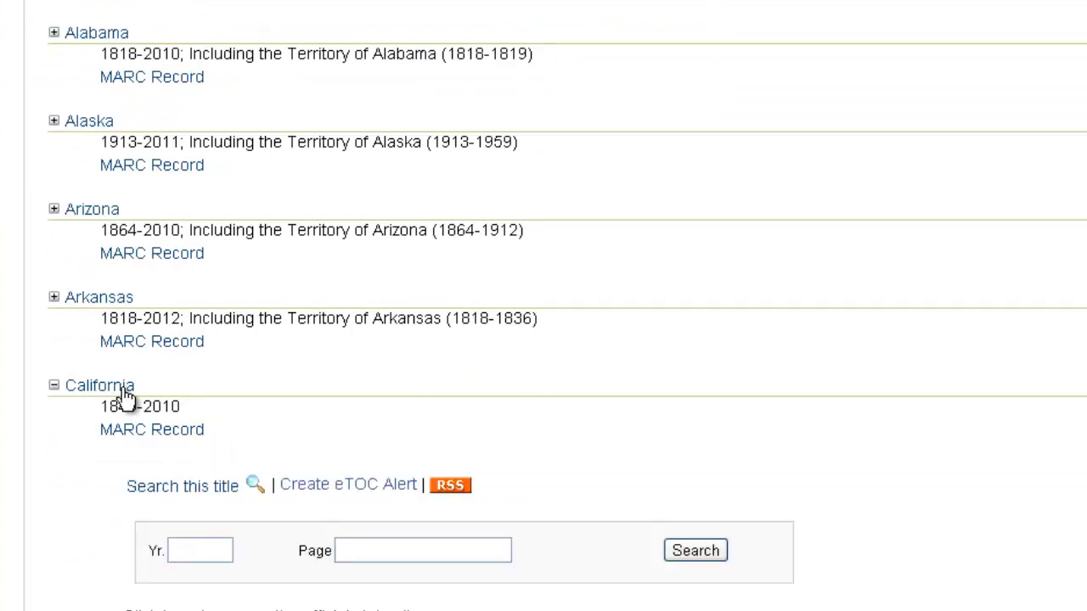
scroll(76, 527, down, 2)
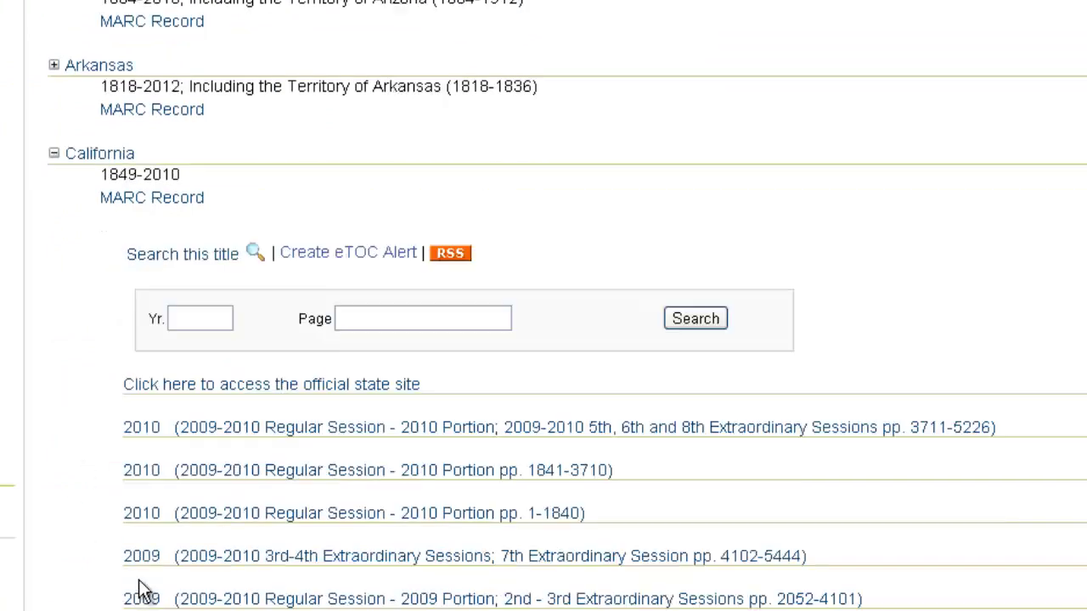
click(255, 513)
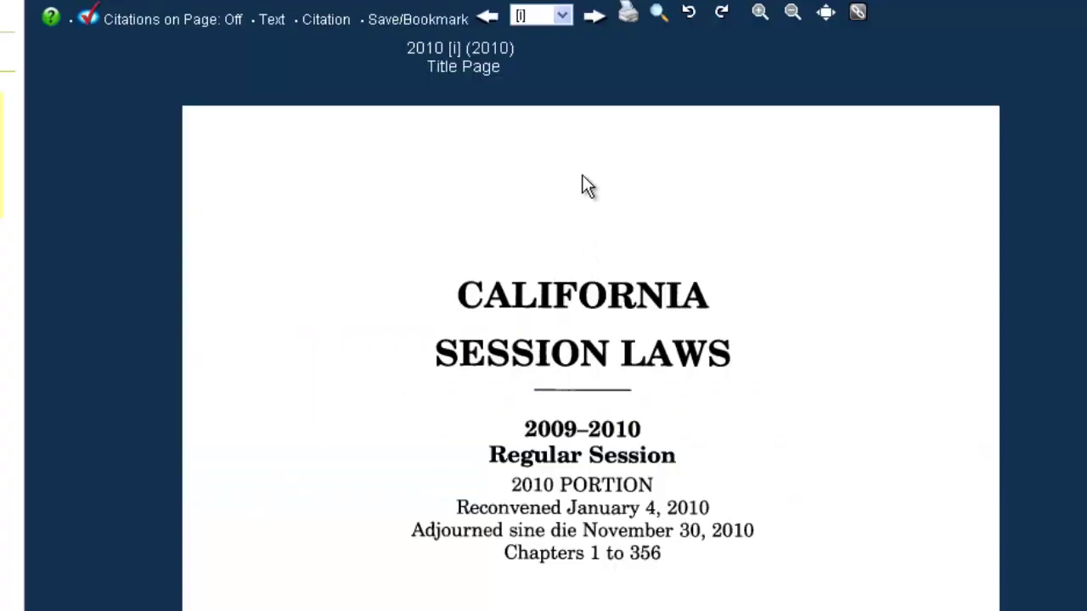
Step: Page forward from the California volume's title page to page 1 and look over the start of Chapter 1
click(595, 21)
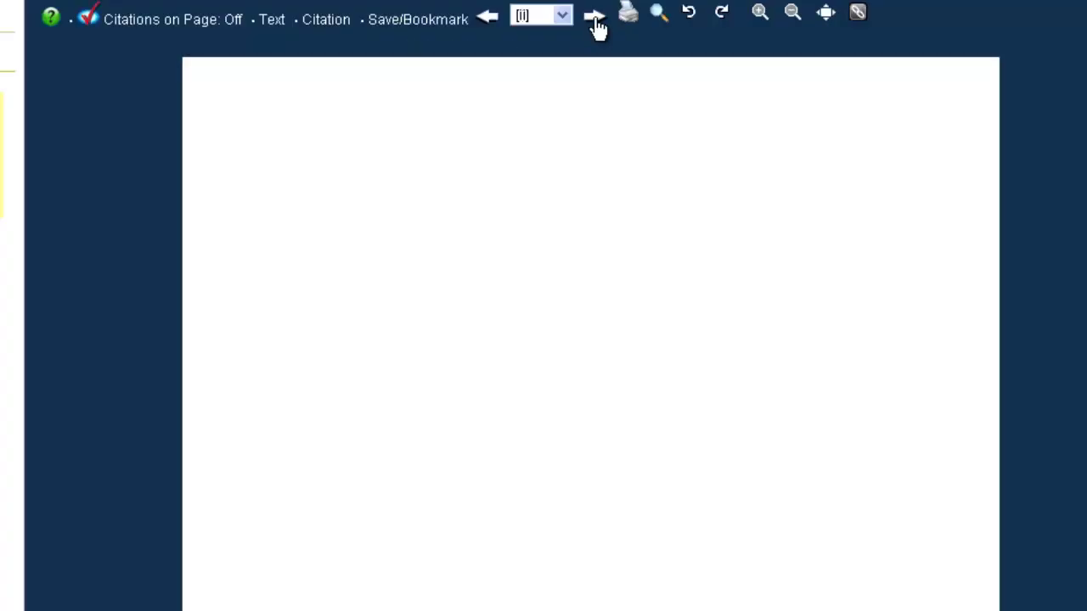
click(595, 20)
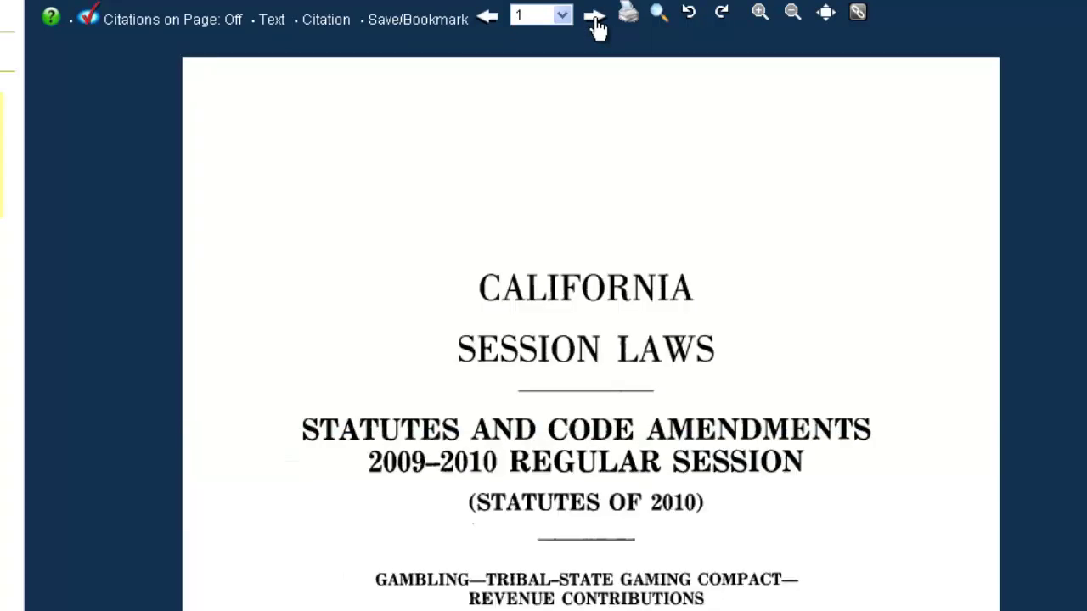
scroll(558, 478, down, 3)
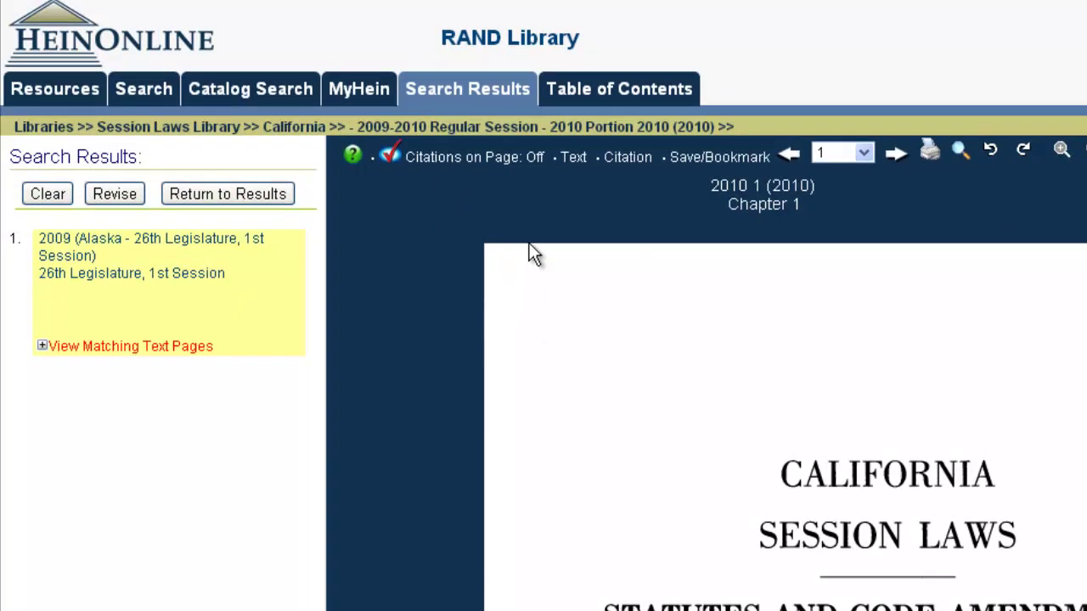
Step: Open the library's Field Search and enter the proximity query "Chap. 87 child abuse"~15 as the text term
click(153, 103)
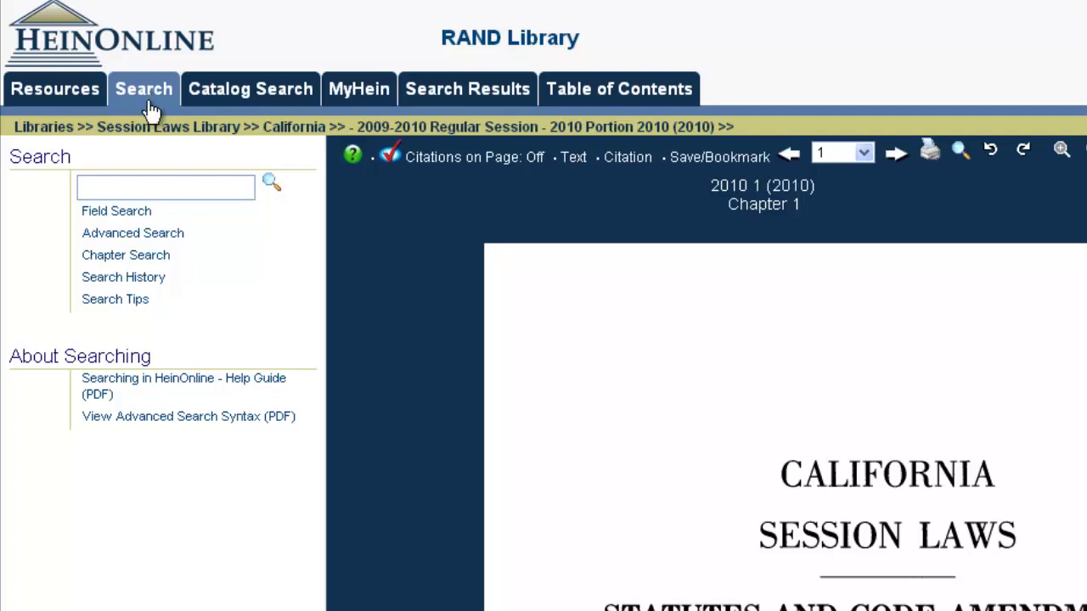
click(119, 211)
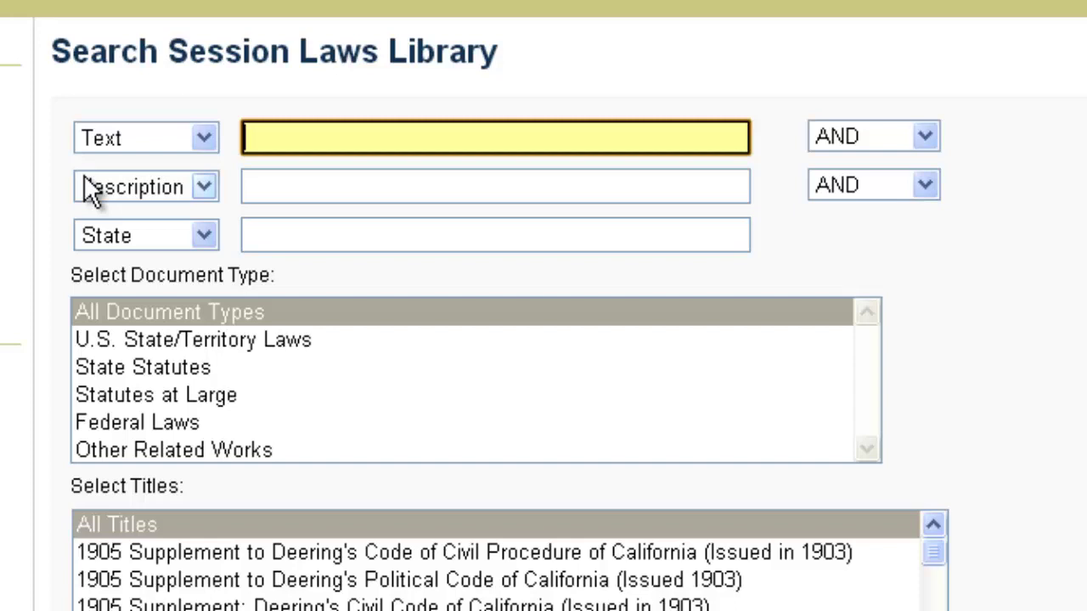
text(")
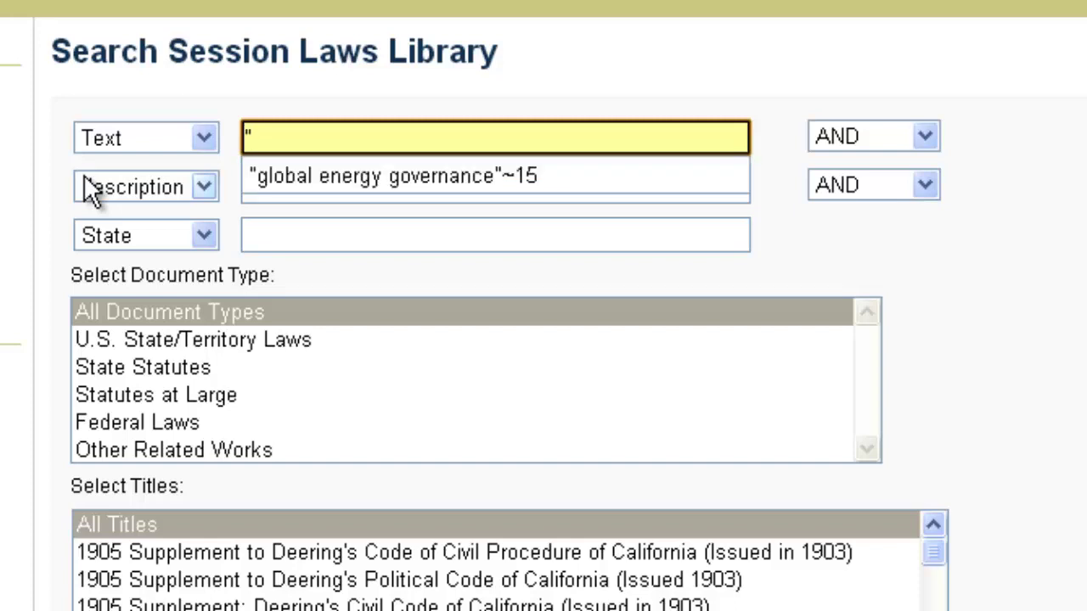
text(Chap.)
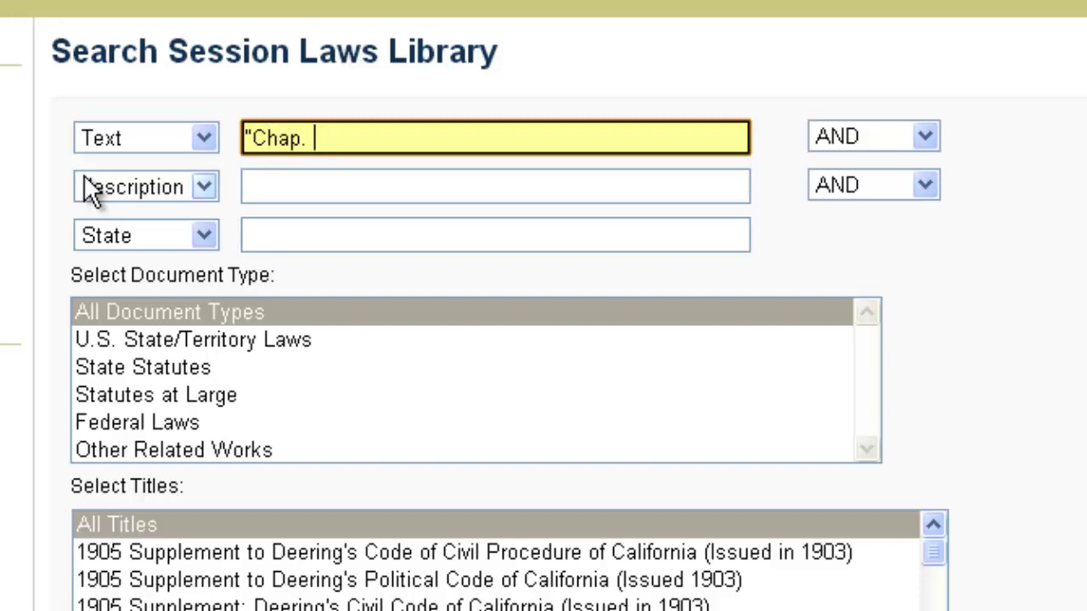
text( 87 child )
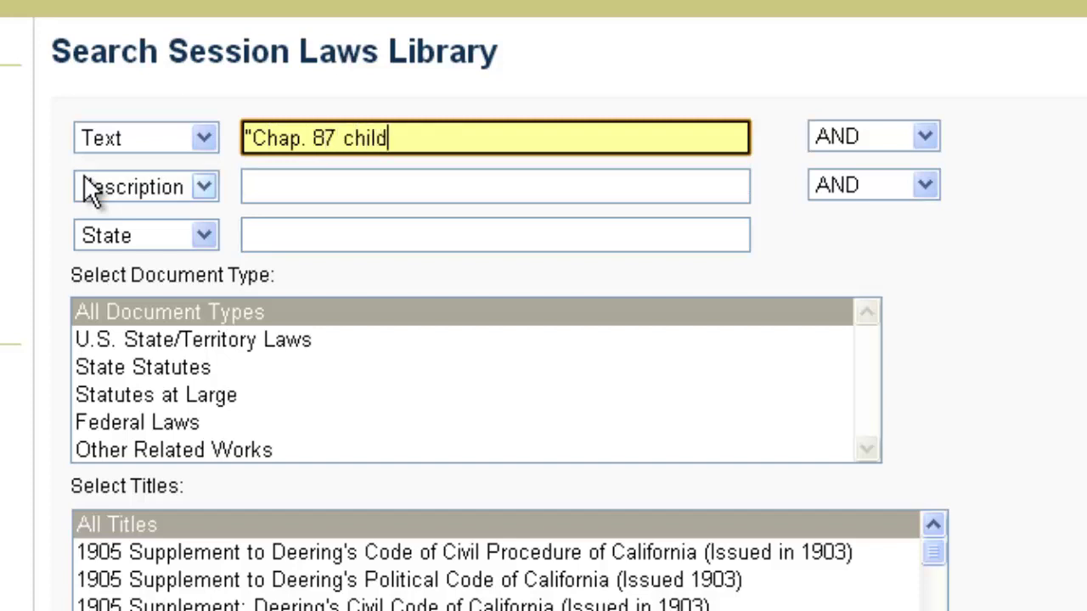
text(abus)
key(BackSpace)
text(use")
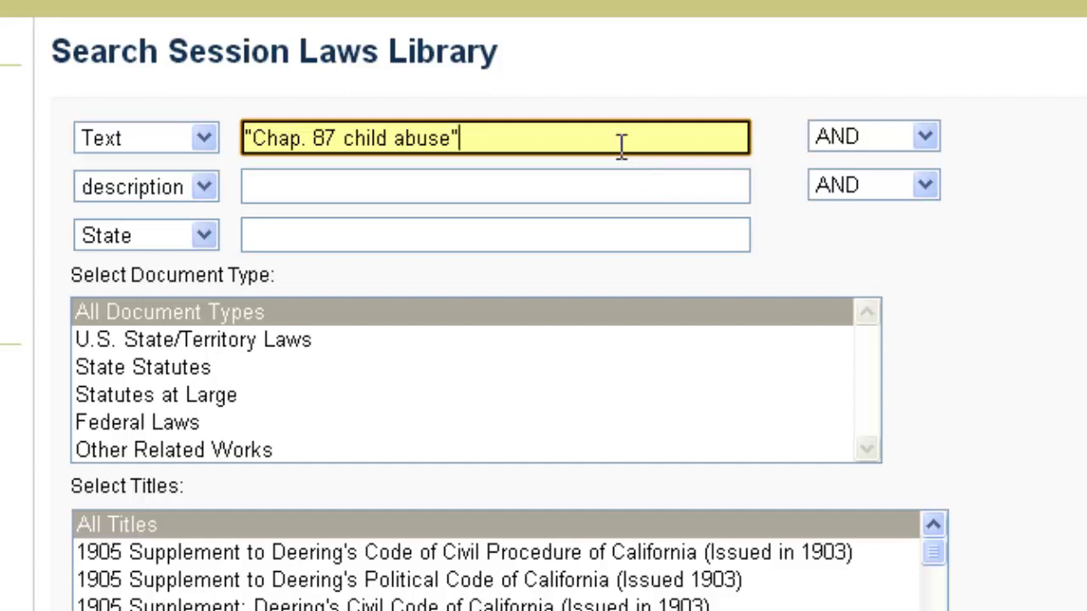
text(~15)
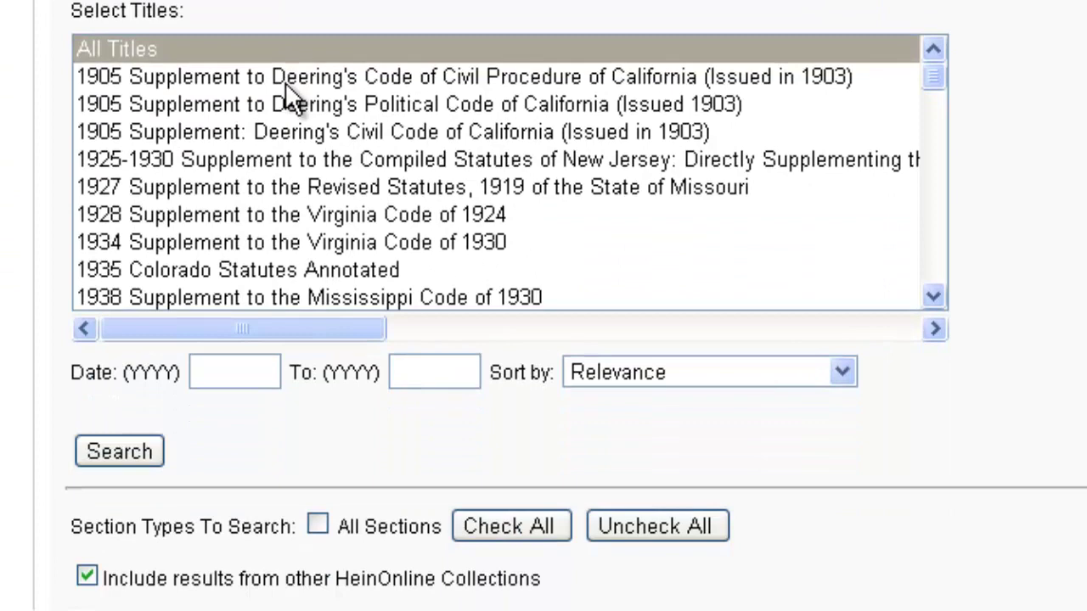
Step: Restrict the titles to Massachusetts and run the search
click(268, 188)
text(mass)
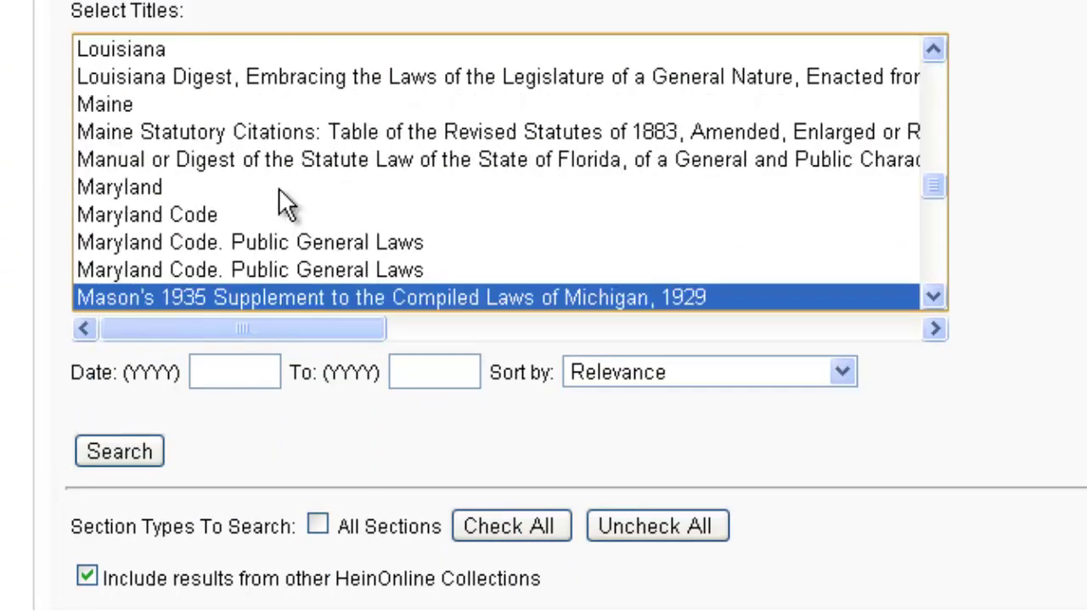
scroll(284, 184, down, 2)
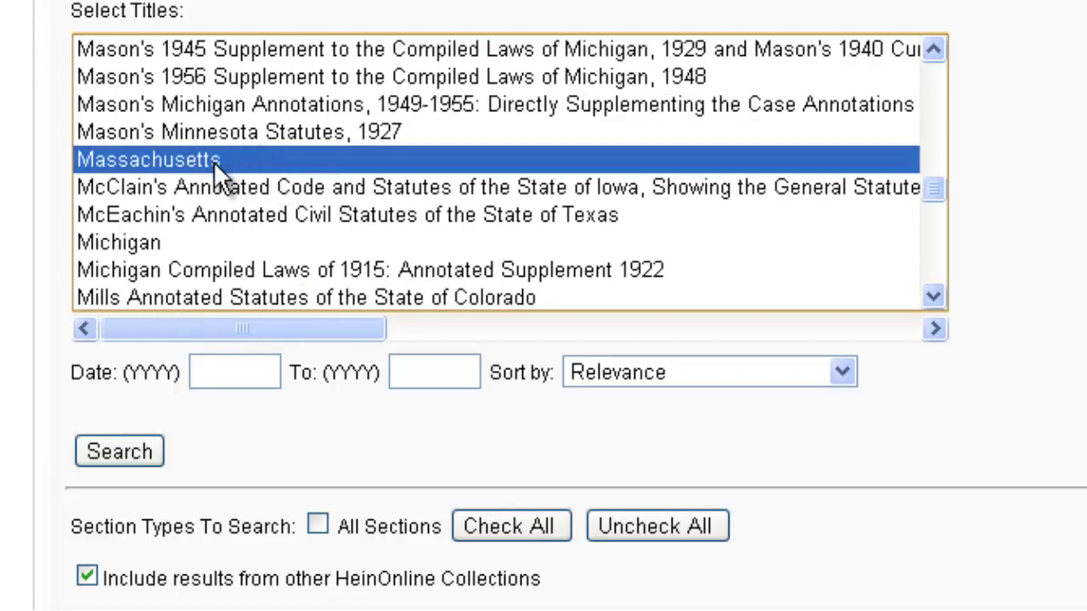
click(124, 456)
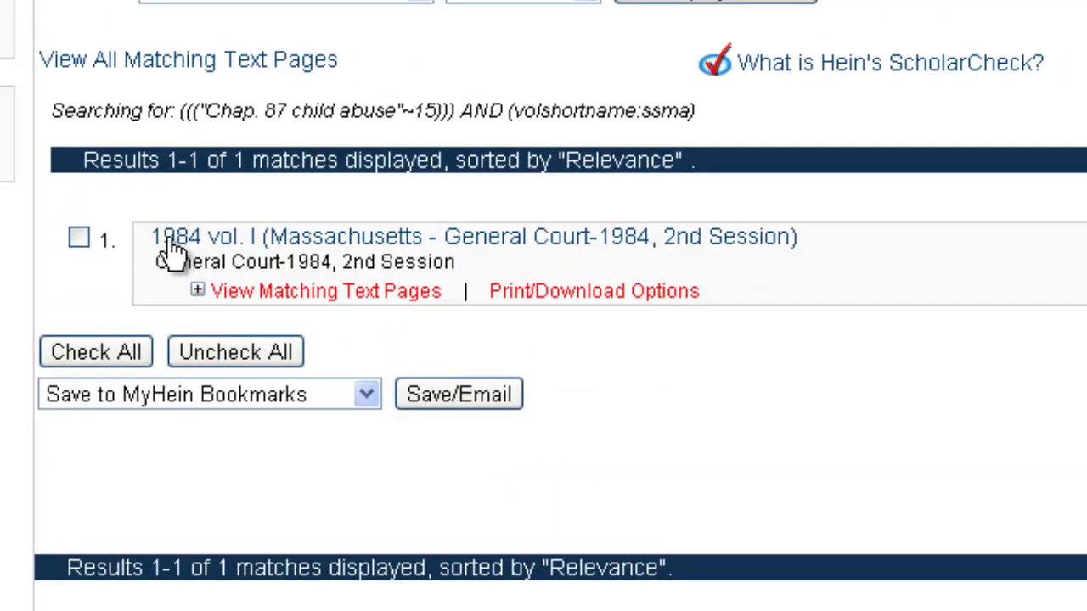
Step: Show the matching text pages of the 1984 vol. I result and examine the highlighted Chap. 87 act heading
click(374, 297)
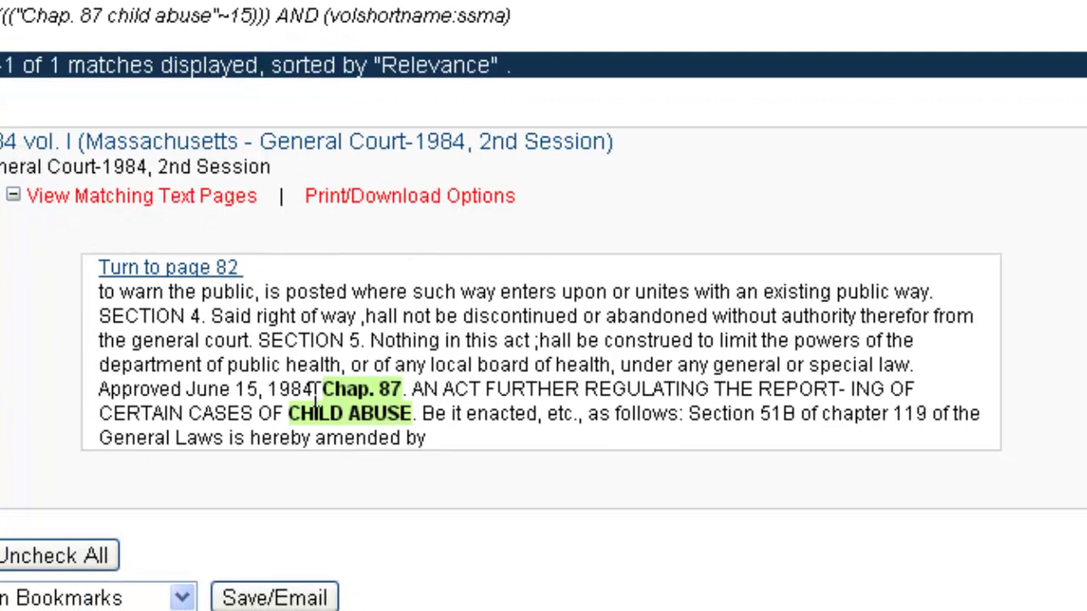
drag(315, 389, 201, 411)
click(356, 437)
click(201, 413)
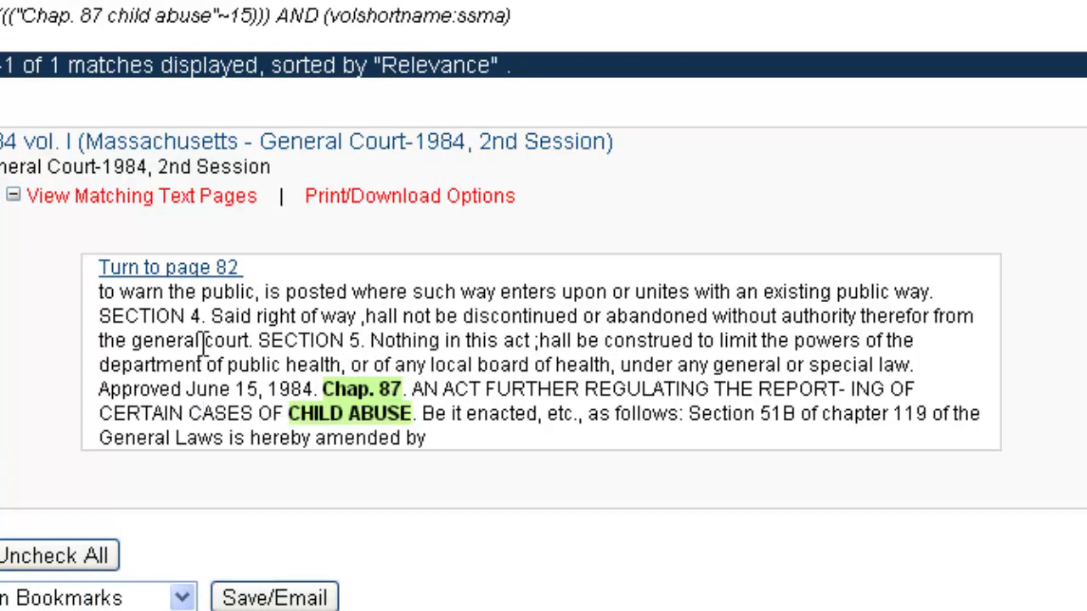
Step: Open page 82 from the matching excerpt and read the Chap. 87 act on child abuse reporting
click(193, 268)
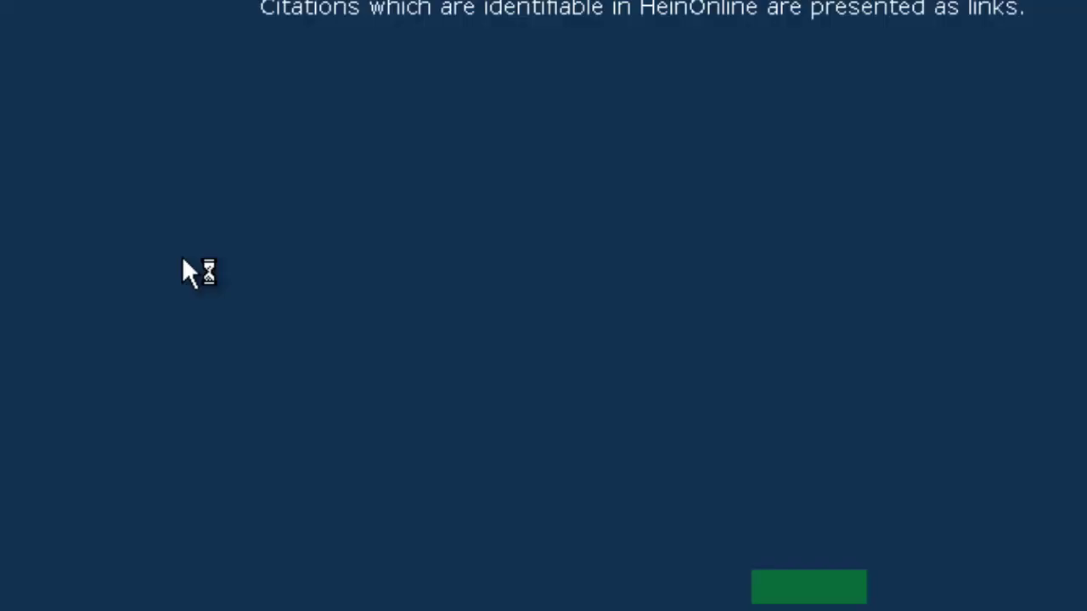
scroll(436, 161, down, 2)
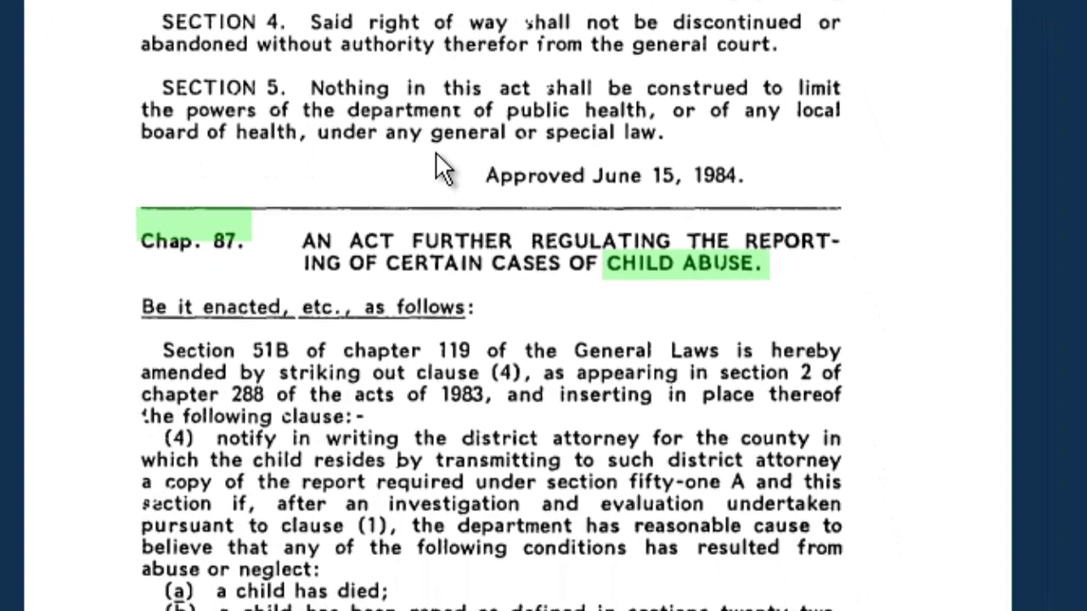
scroll(436, 152, down, 2)
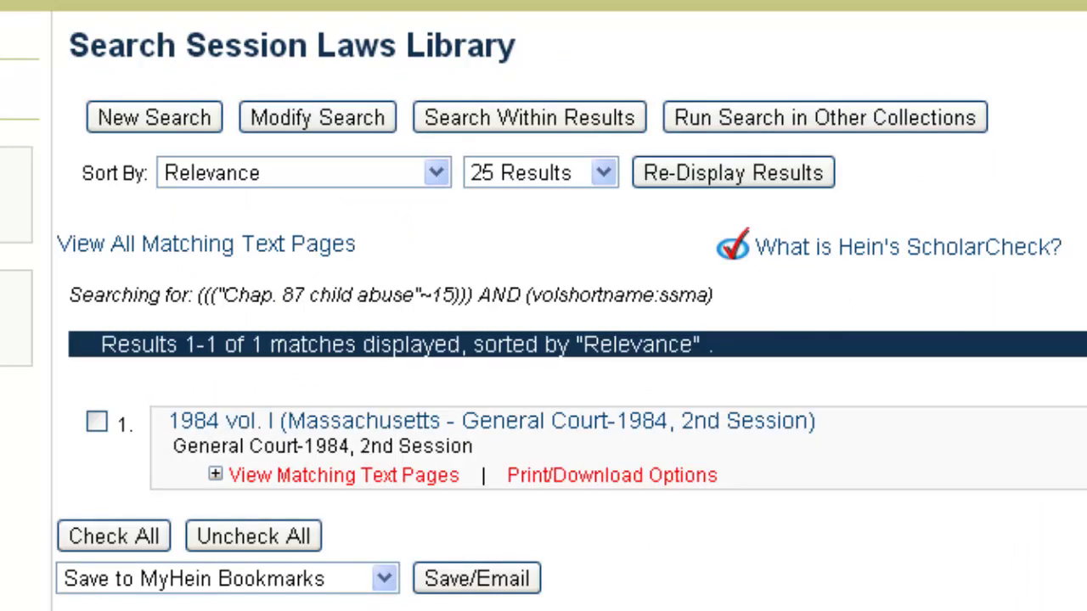
Step: Return to the search form to modify the query, shortening the text term to "Chap. 87"
scroll(374, 321, down, 10)
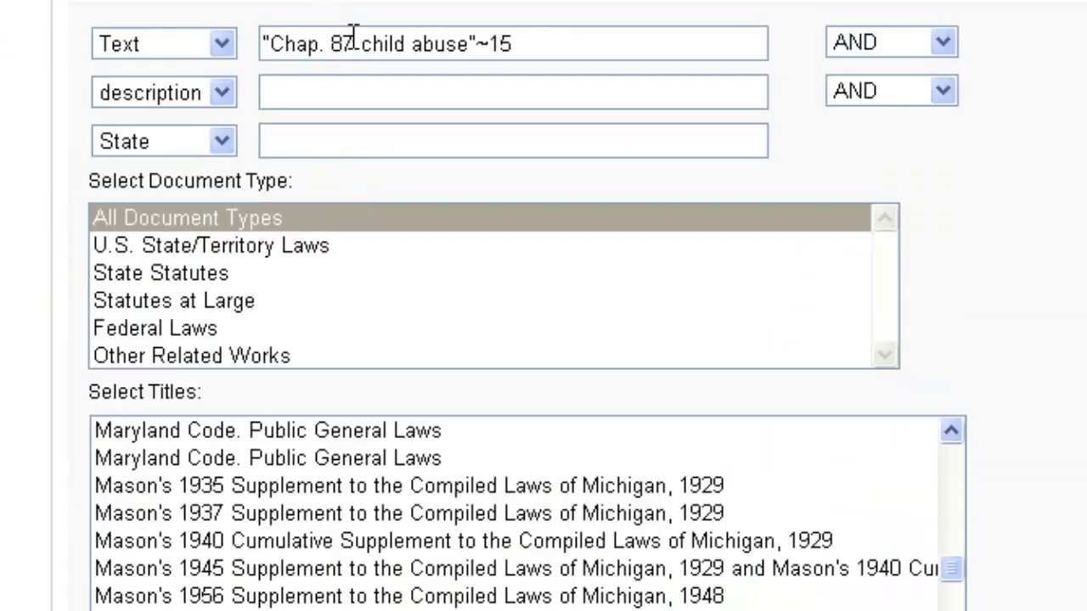
drag(354, 44, 613, 30)
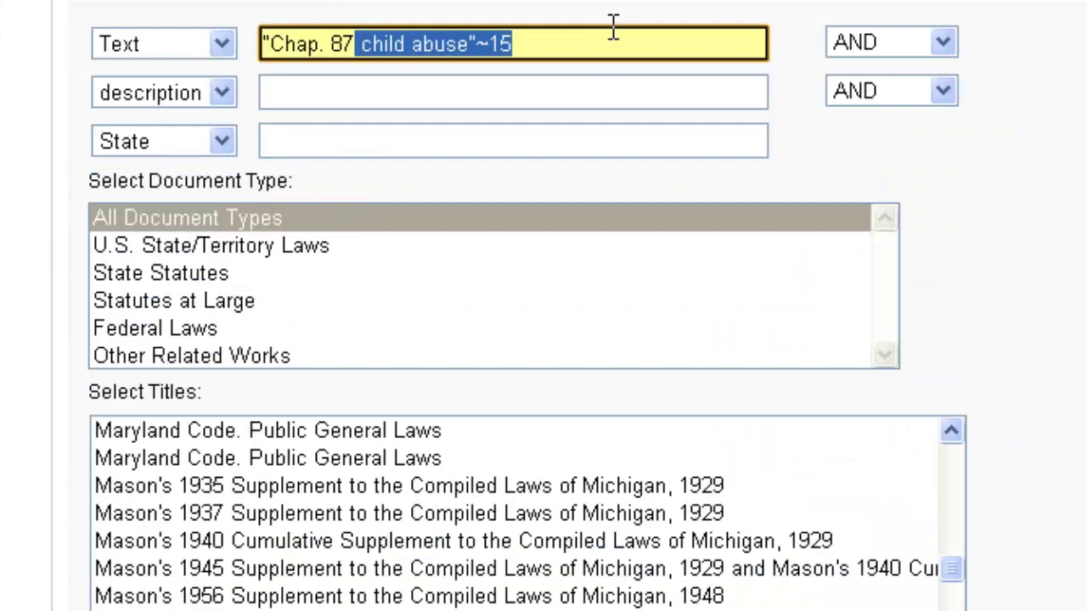
text("Chap. 87)
Step: Search the Massachusetts title with the date range 1984 to 1984 and show the result's matching text pages
scroll(447, 592, down, 1)
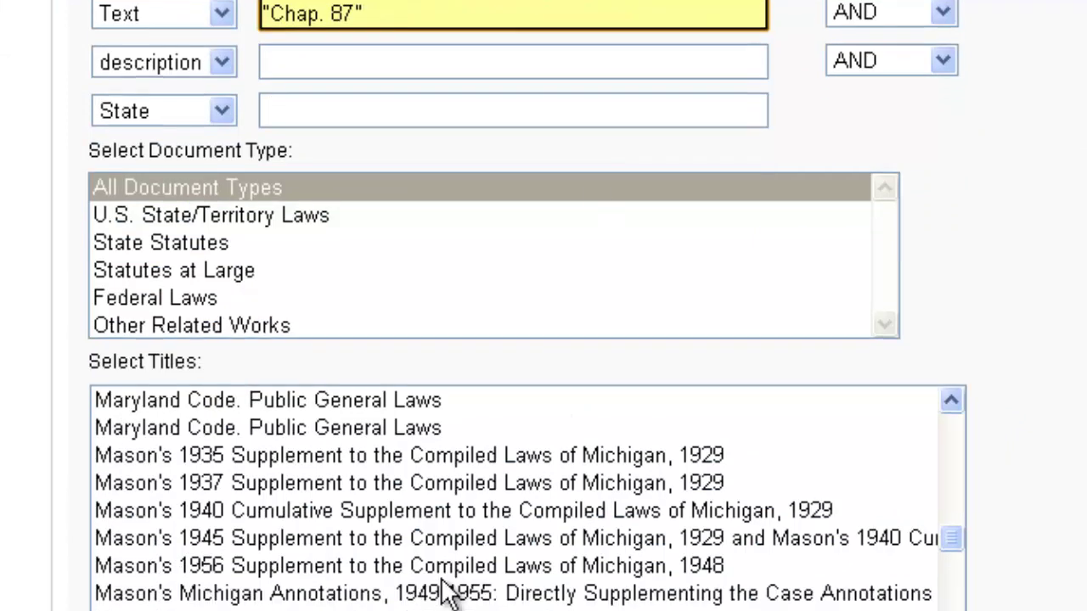
scroll(447, 591, down, 3)
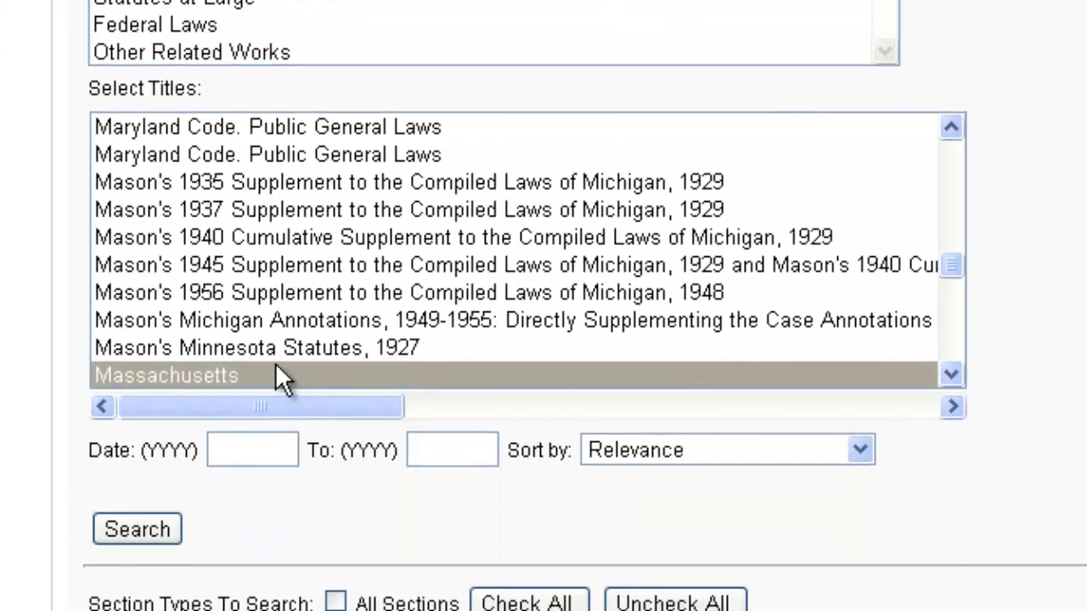
click(275, 376)
click(267, 438)
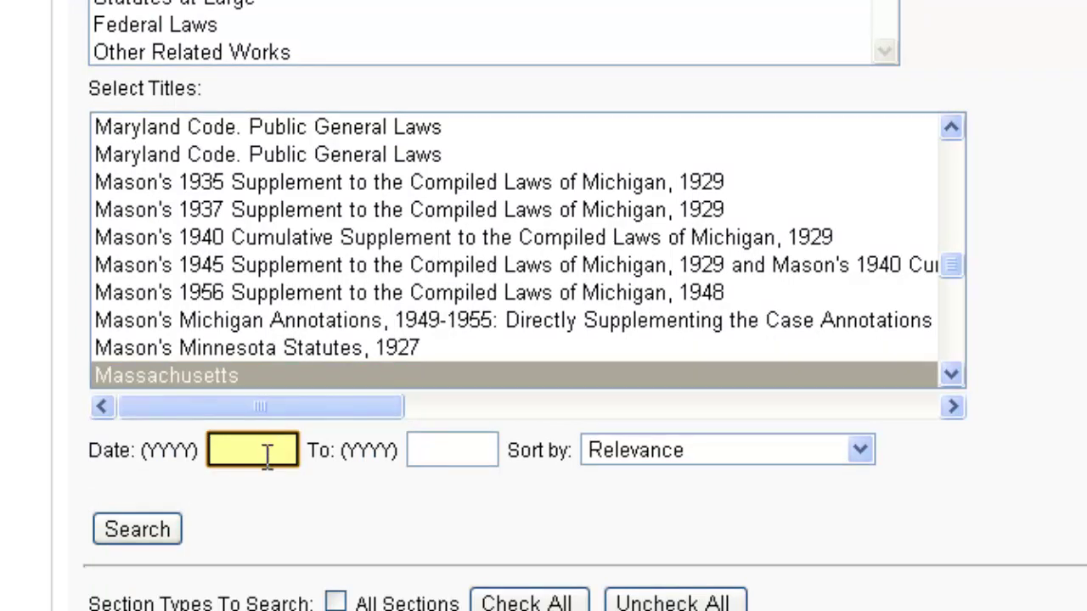
text(84)
click(408, 433)
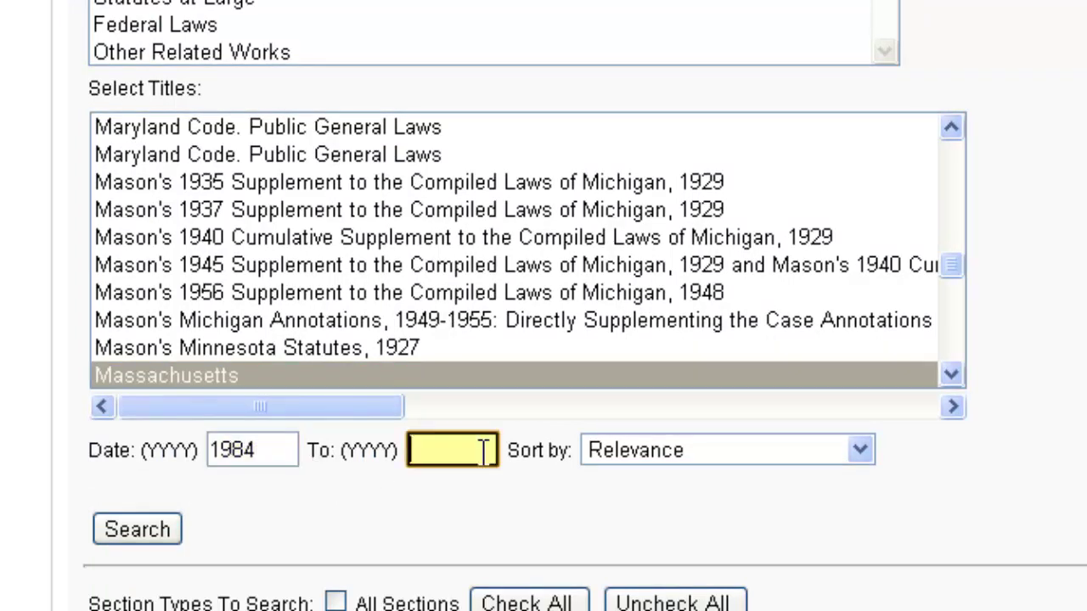
text(1984)
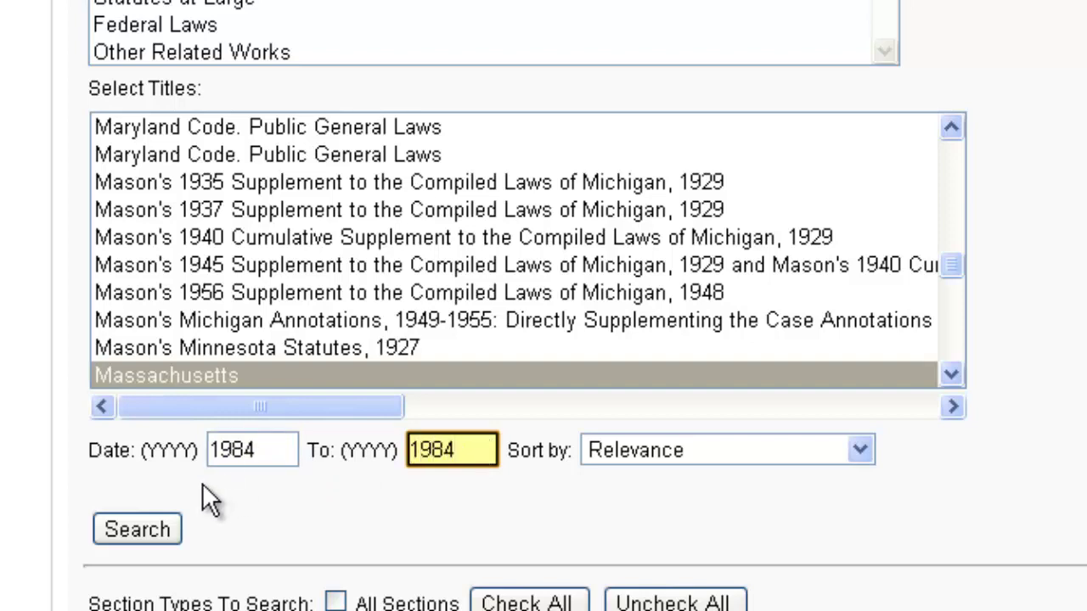
click(176, 527)
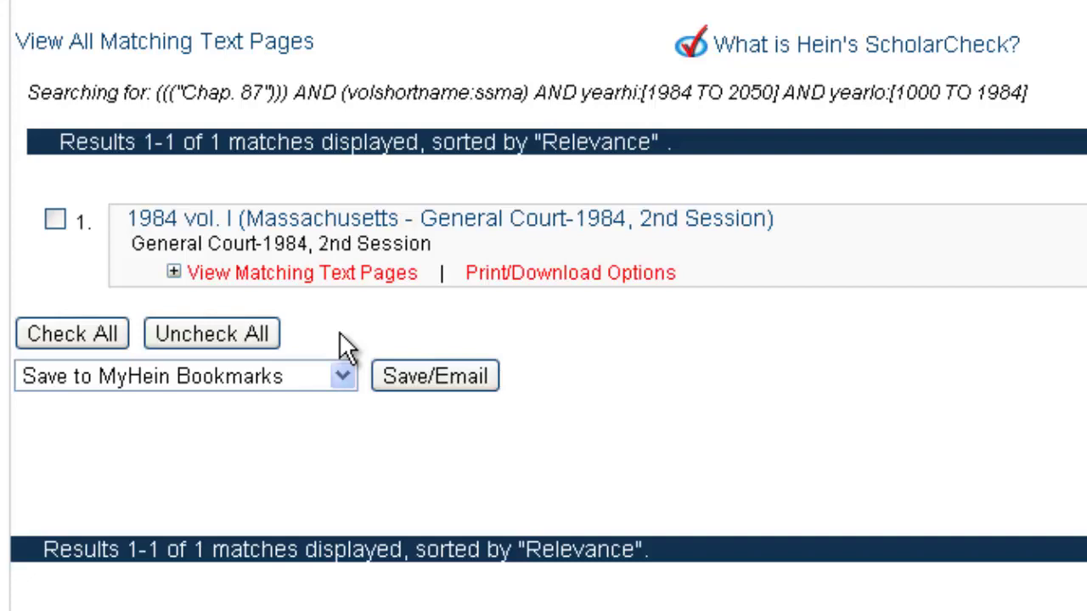
click(348, 276)
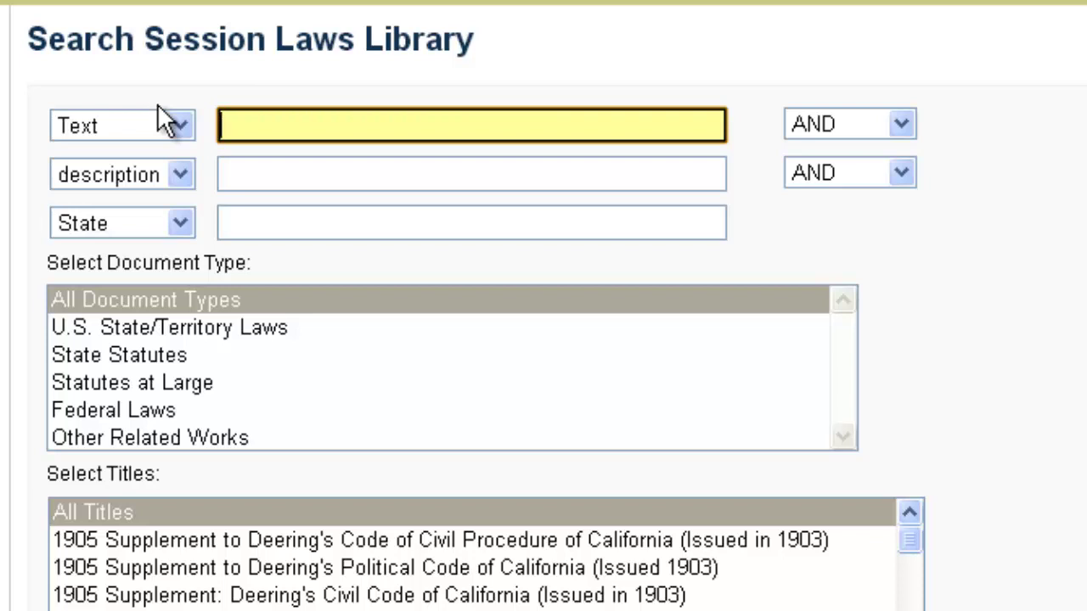
Step: Enter the proximity query "Chapter 345 24.2-706"~20 as the text term in a new field search
click(249, 126)
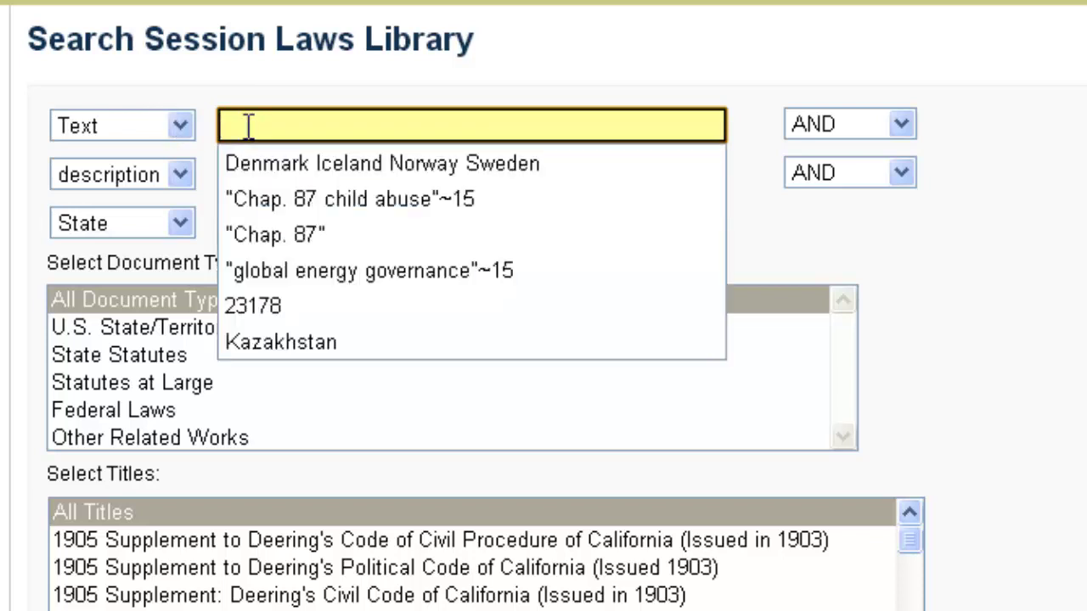
text(")
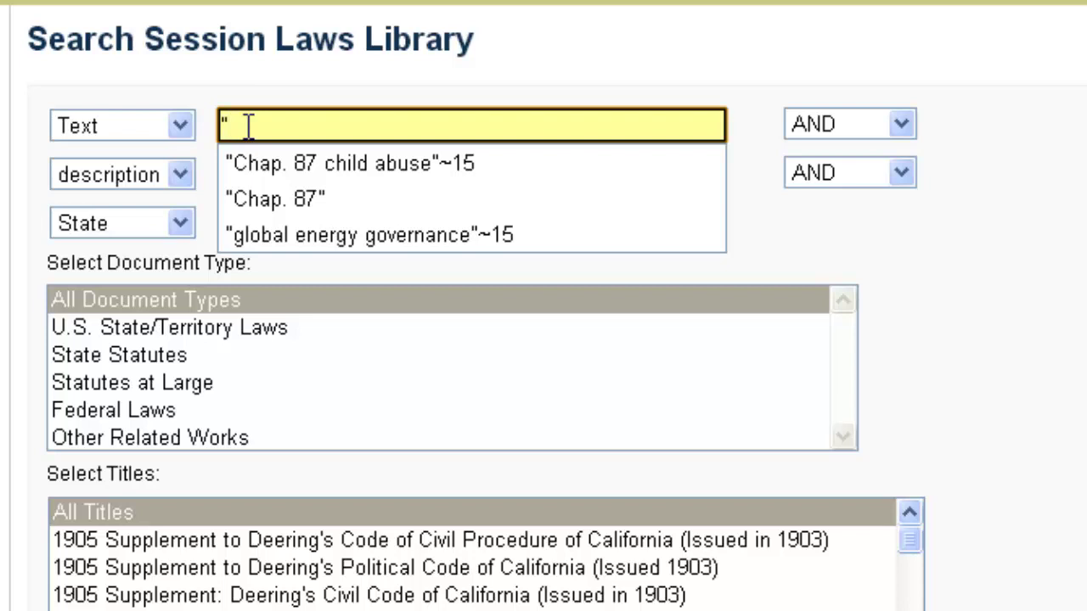
text(Chapter)
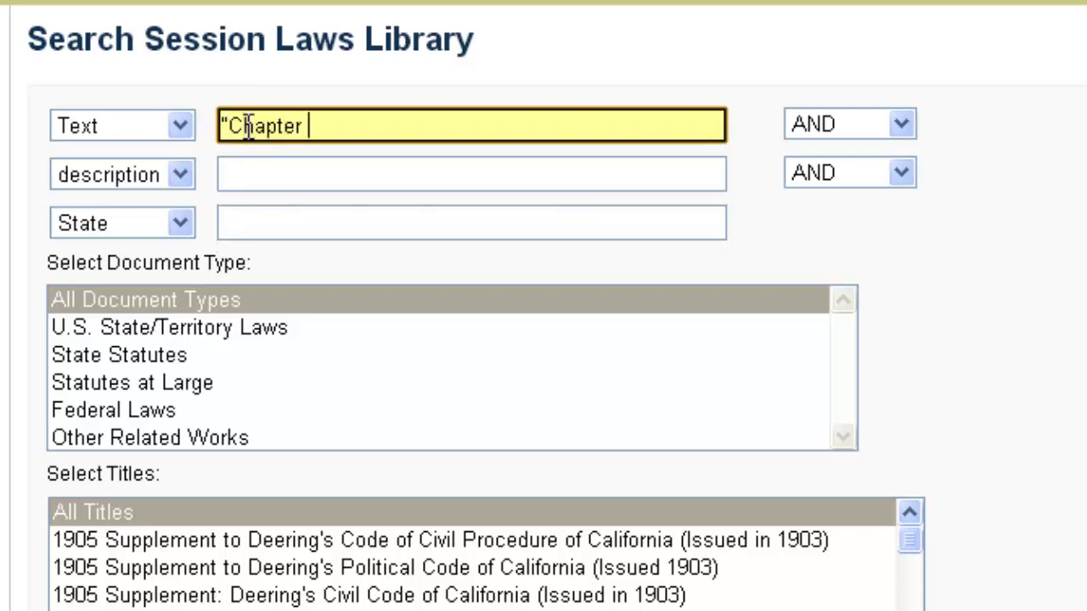
text( 345 24)
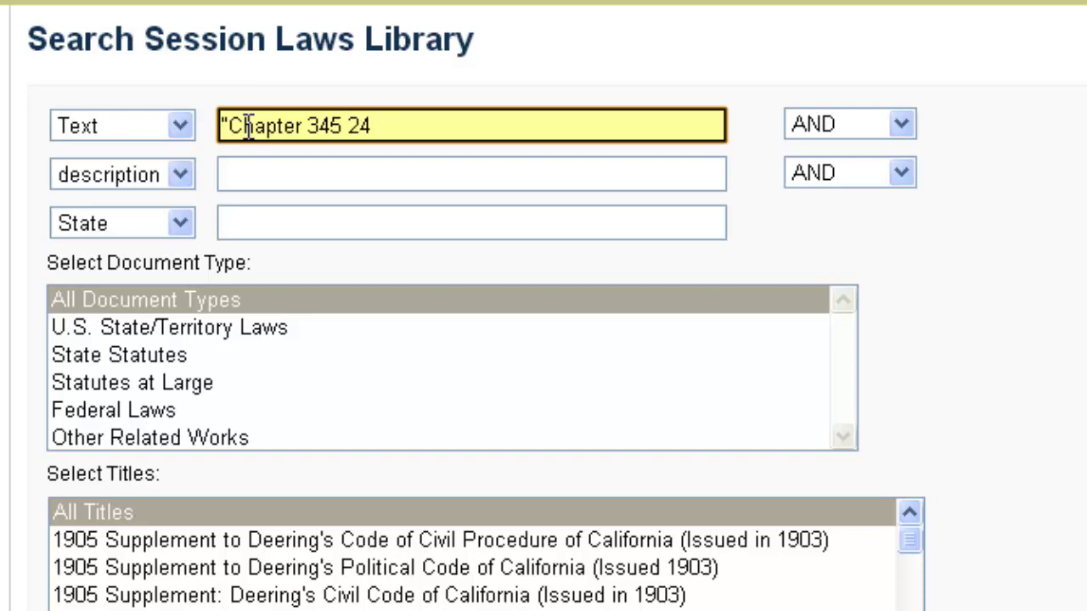
text(.2-706)
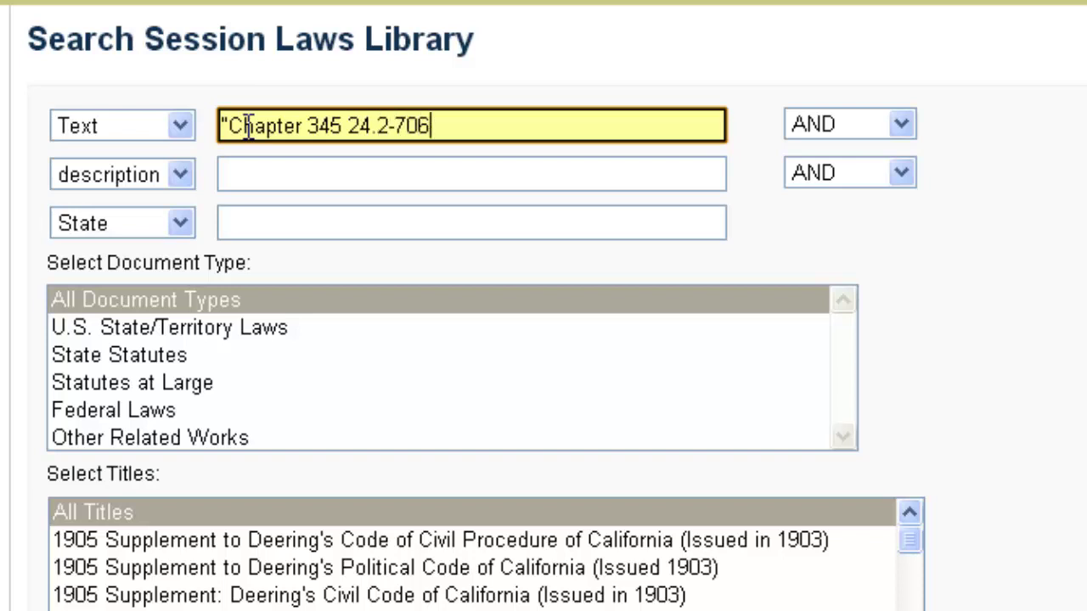
text("~20)
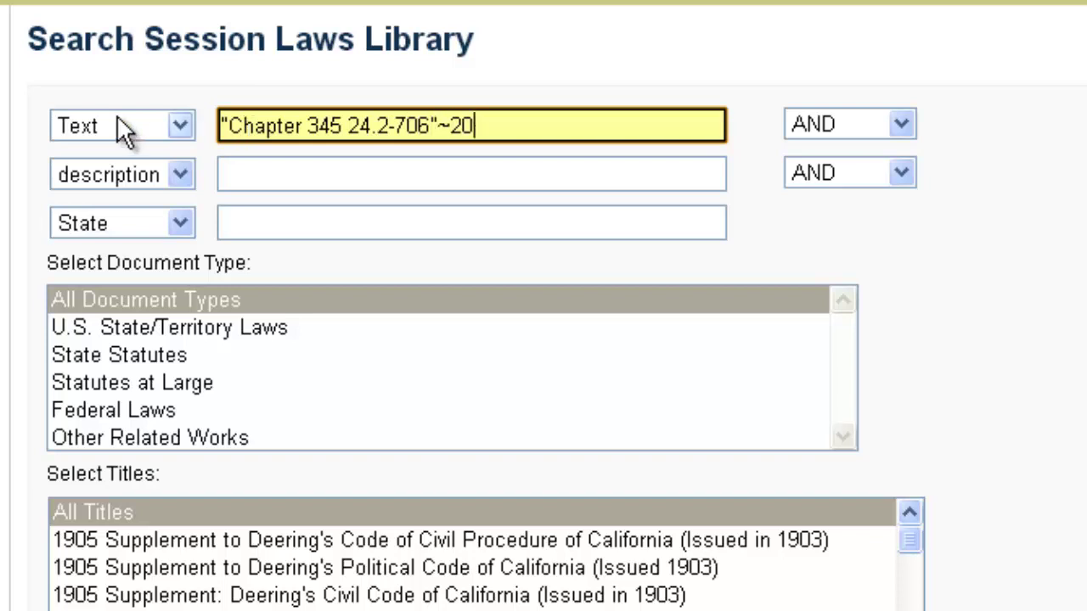
Step: Restrict the search titles to Virginia
scroll(282, 294, down, 6)
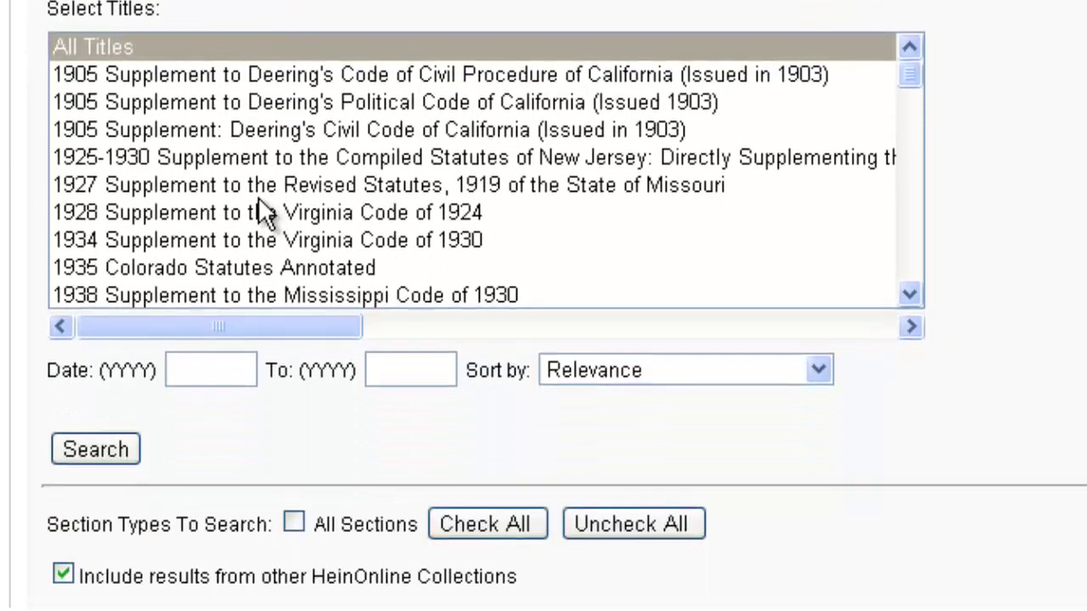
click(258, 142)
text(Virginia)
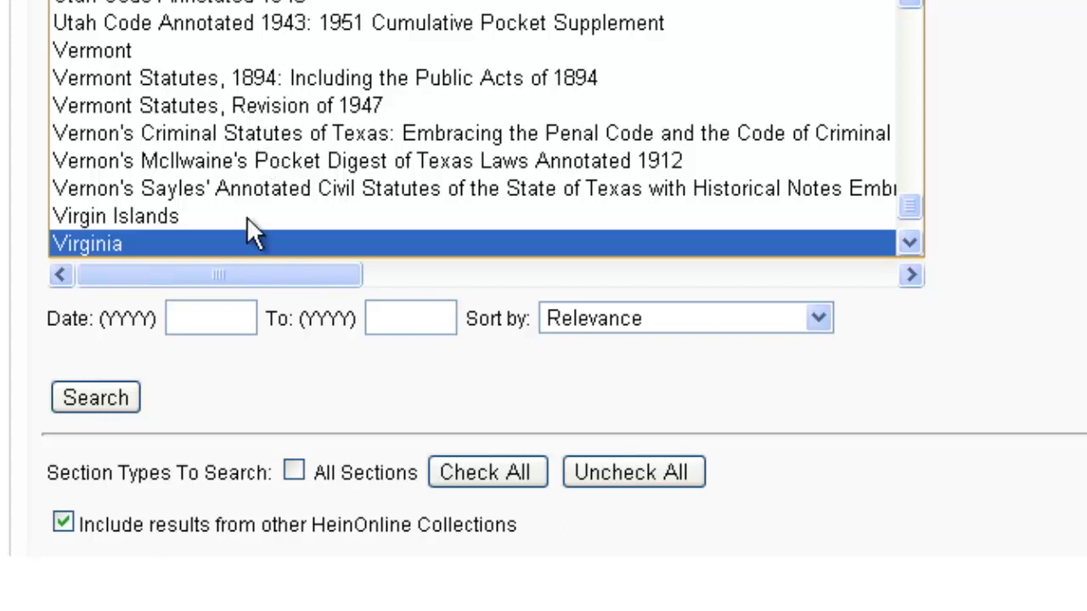
Step: Run the Virginia proximity search and show the matching text pages of the 2009 Regular Session result
click(96, 398)
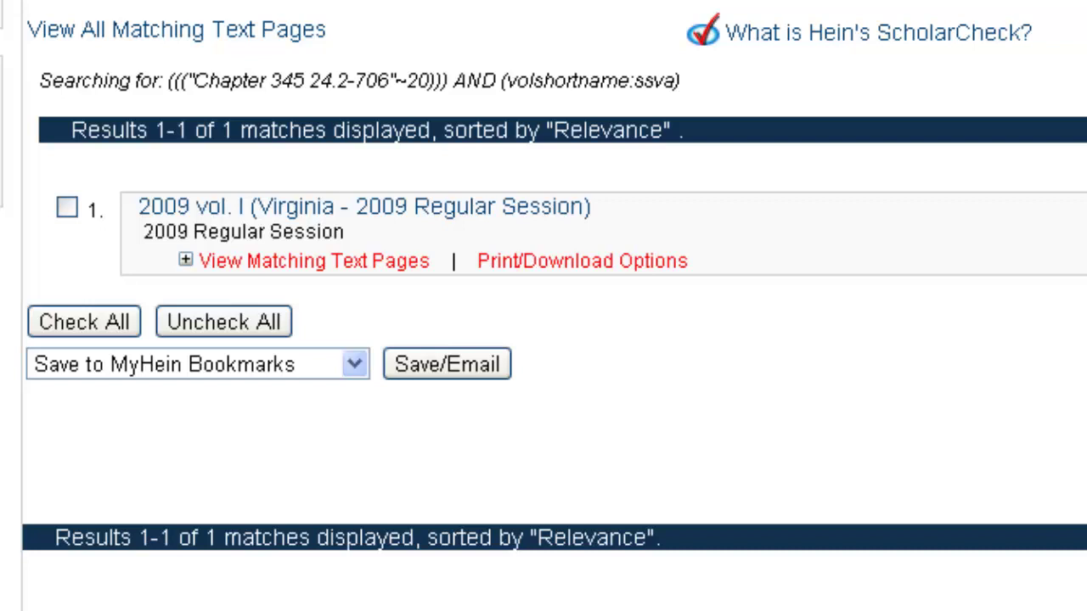
click(409, 261)
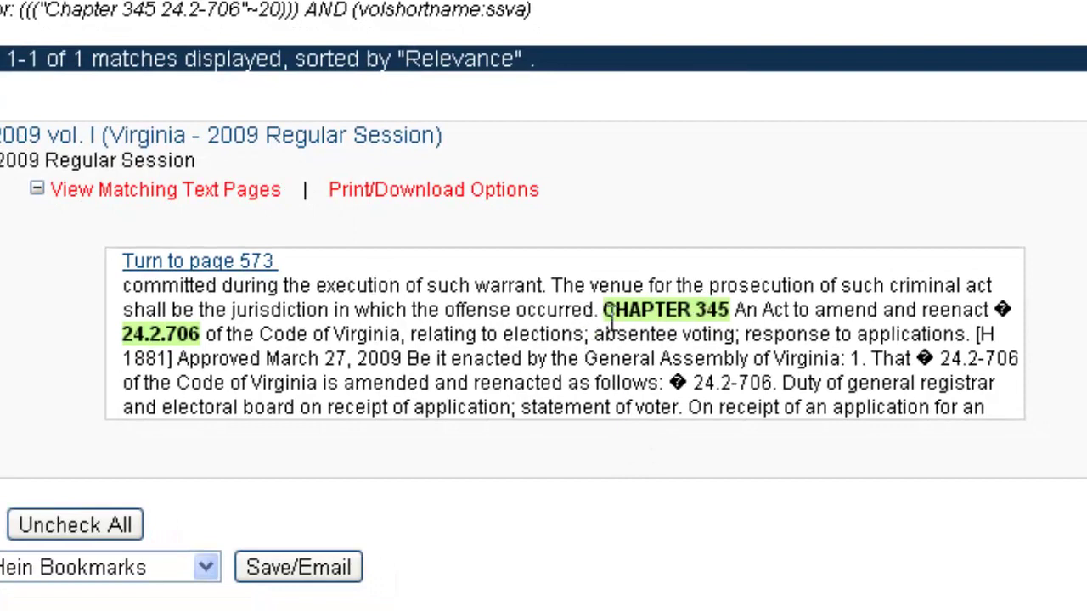
drag(601, 310, 753, 315)
click(114, 293)
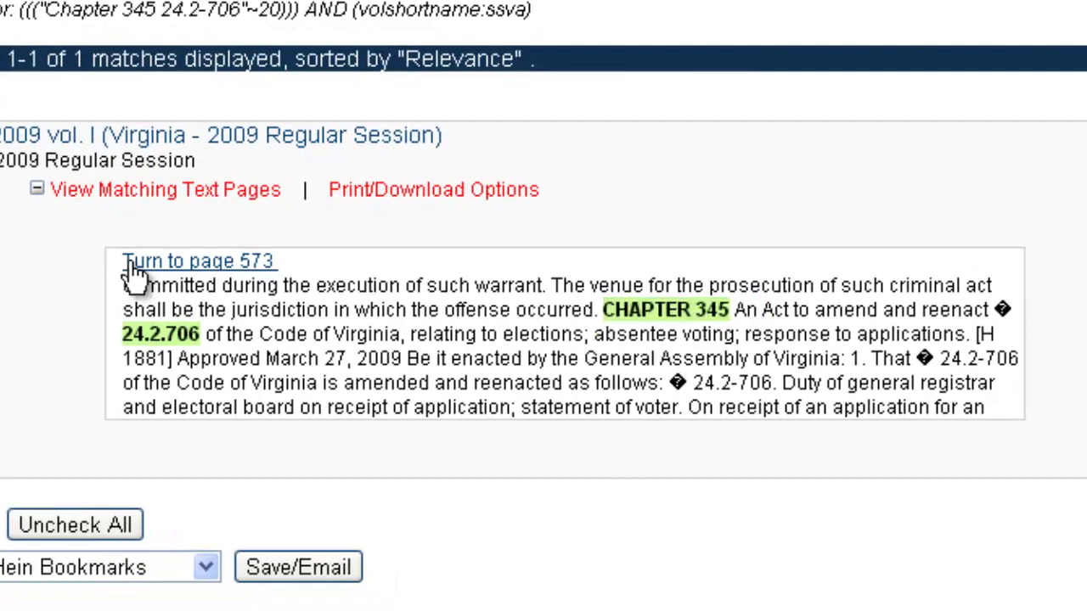
Step: Open page 573 of the Virginia 2009 volume and examine the text of Chapter 345
click(136, 264)
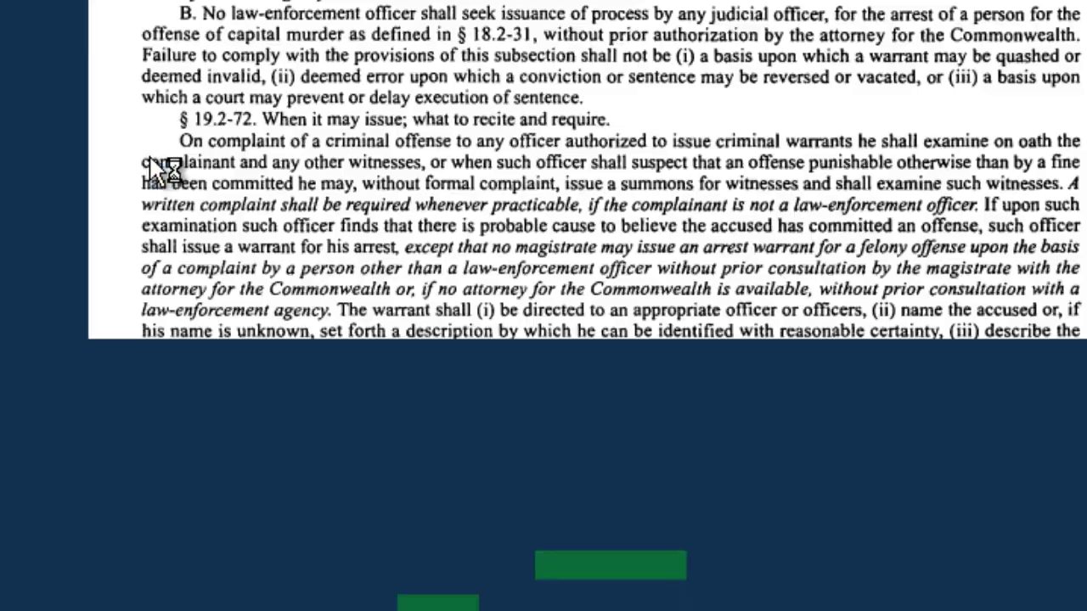
scroll(138, 30, down, 5)
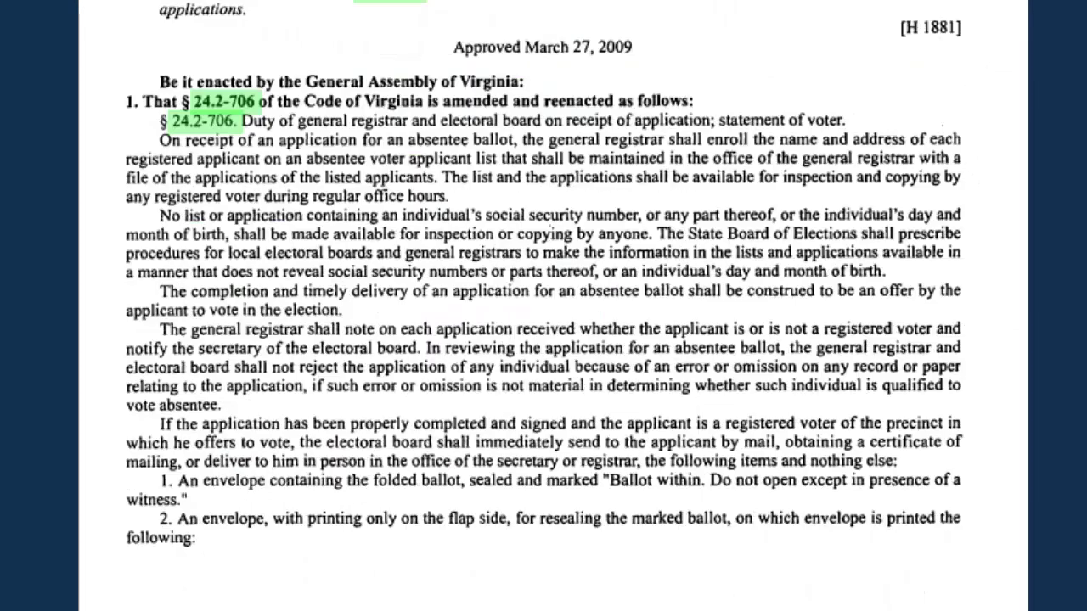
scroll(543, 305, up, 5)
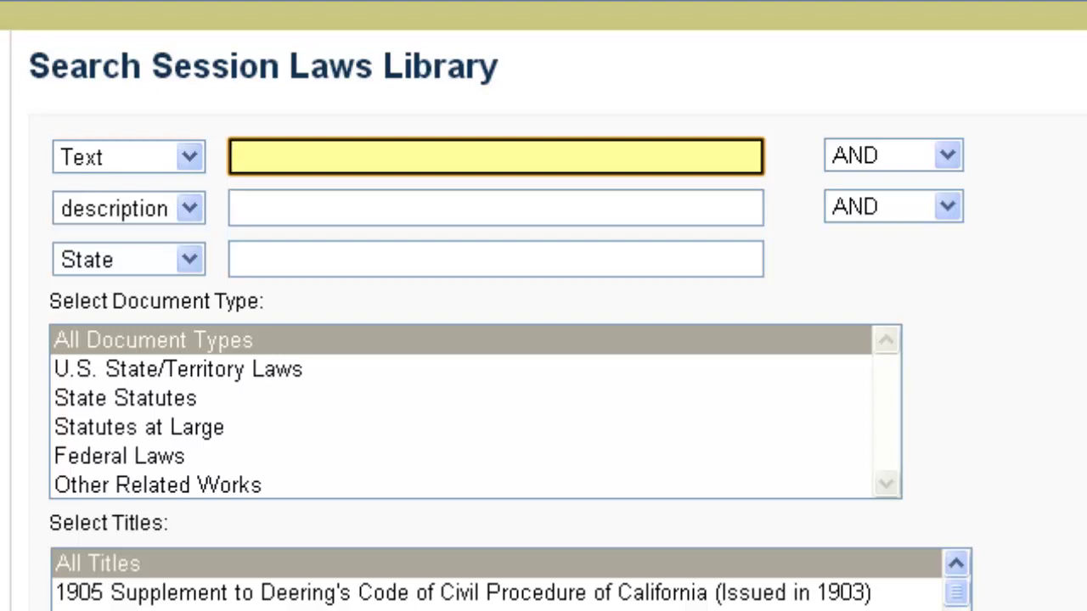
Step: Enter "Act 53" in quotation marks as the text term of a new field search and restrict the titles to Arkansas
text("Act 53")
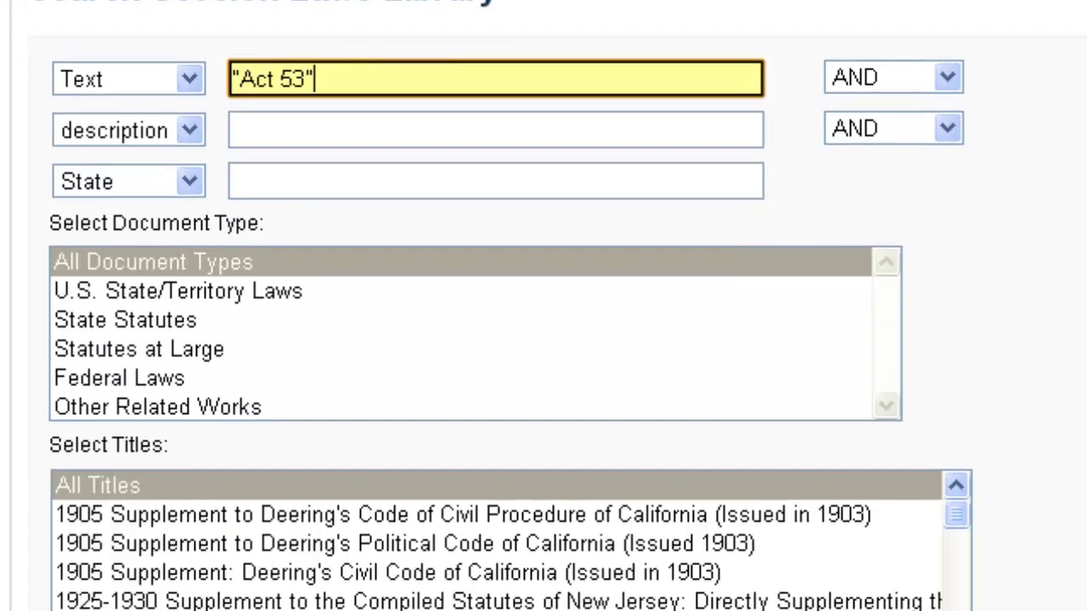
click(355, 344)
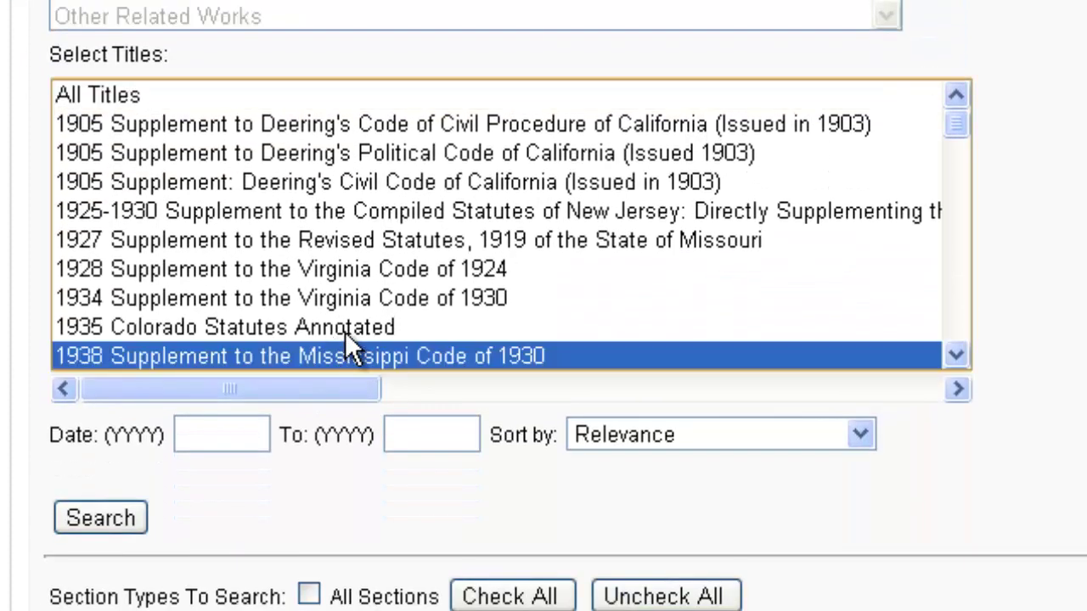
text(ark)
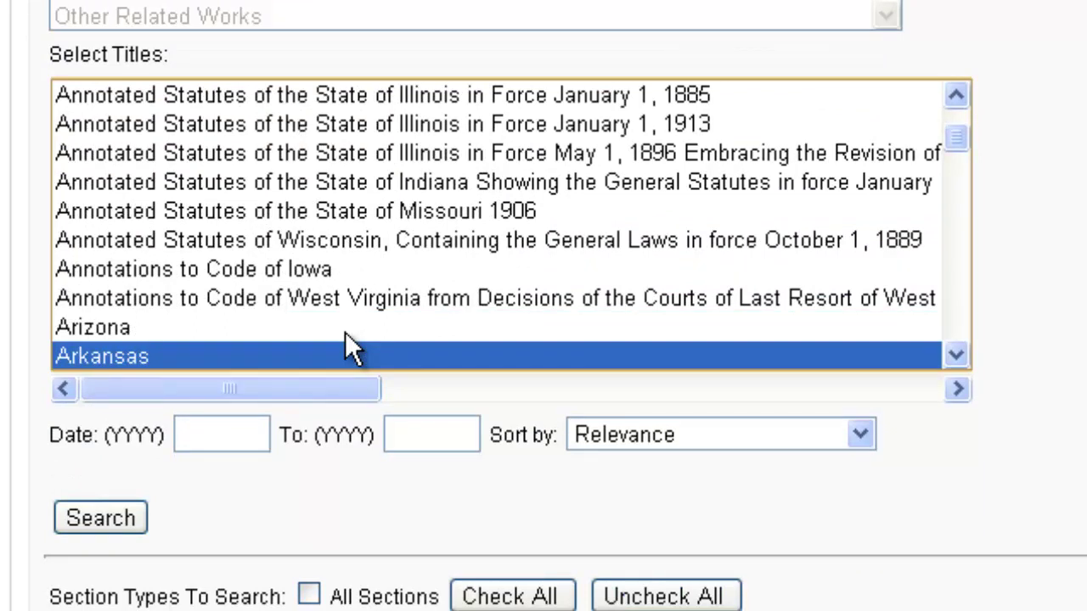
Step: Set the date range to 2005 to 2005 and run the Arkansas search
click(222, 433)
text(2005)
key(Tab)
text(2005)
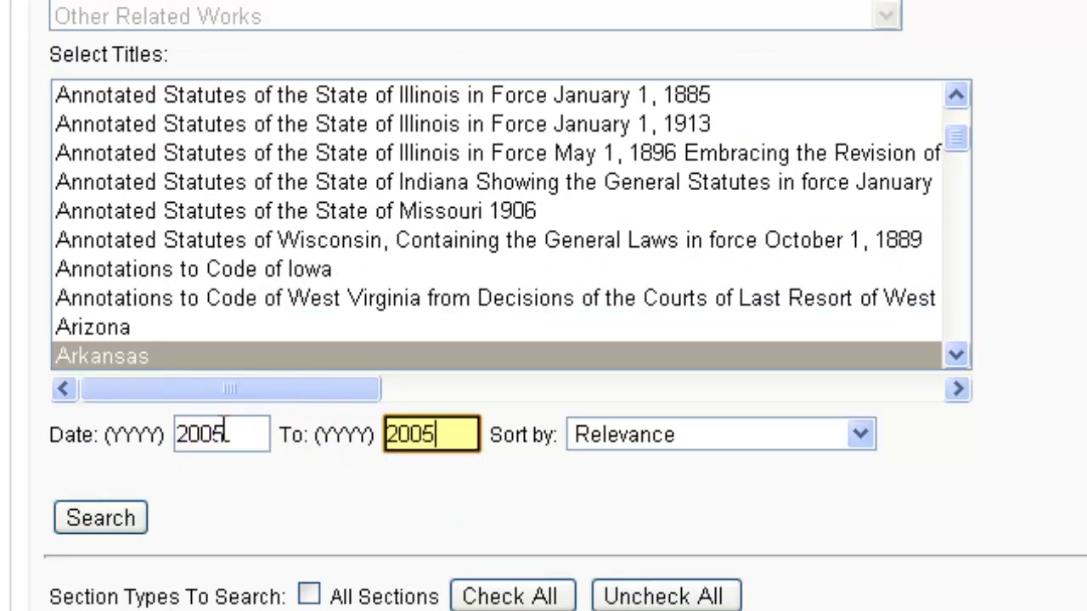
click(61, 517)
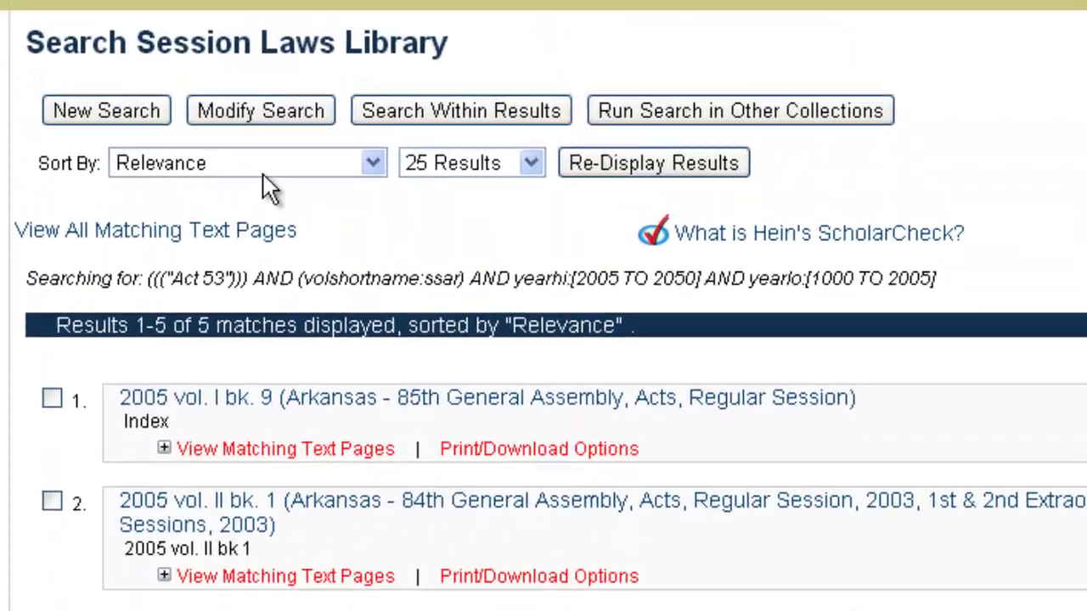
Step: Modify the Arkansas search to the proximity query "Act 53 income tax tsunami"~25 and run it again
click(276, 102)
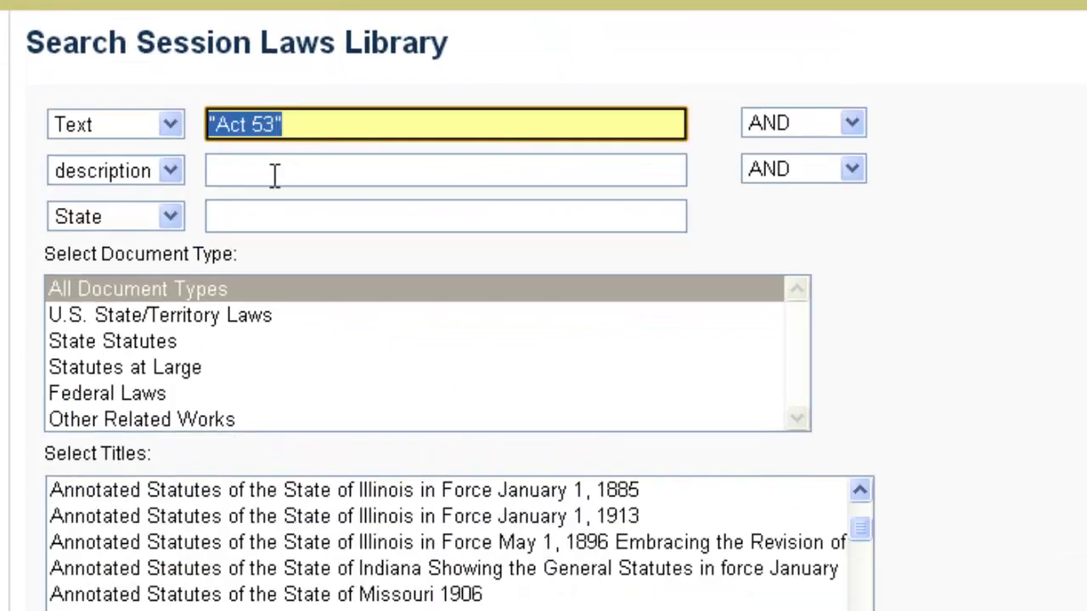
key(BackSpace)
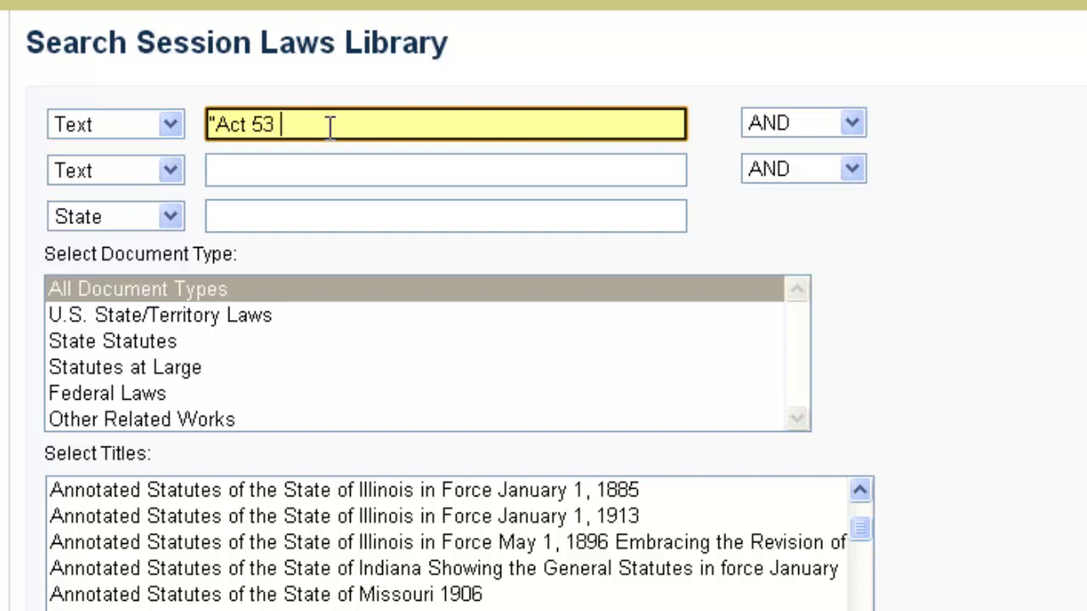
text(income tax )
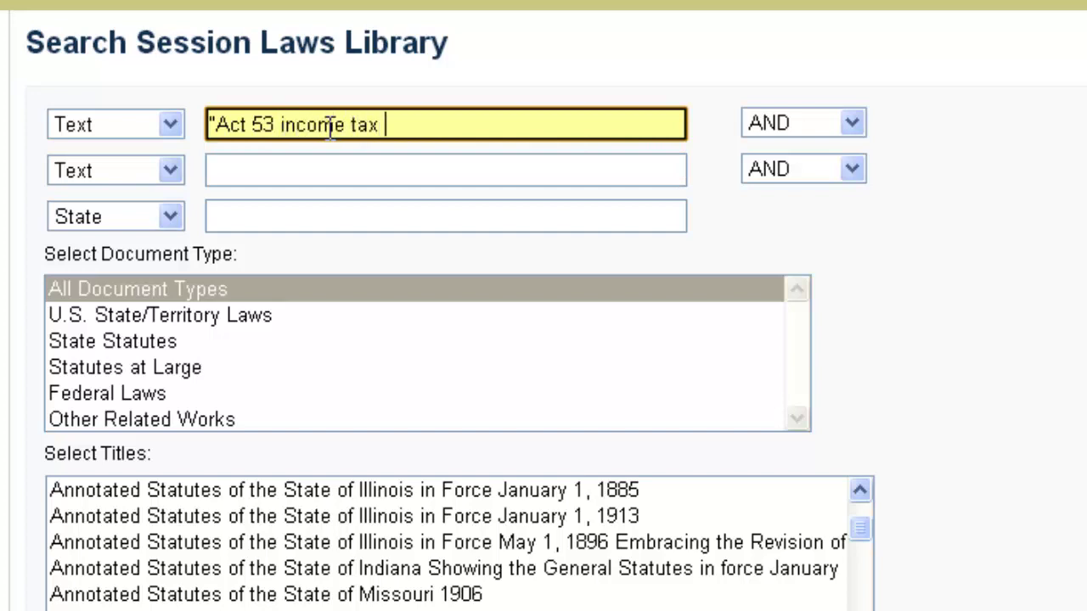
text(tsunami"~25)
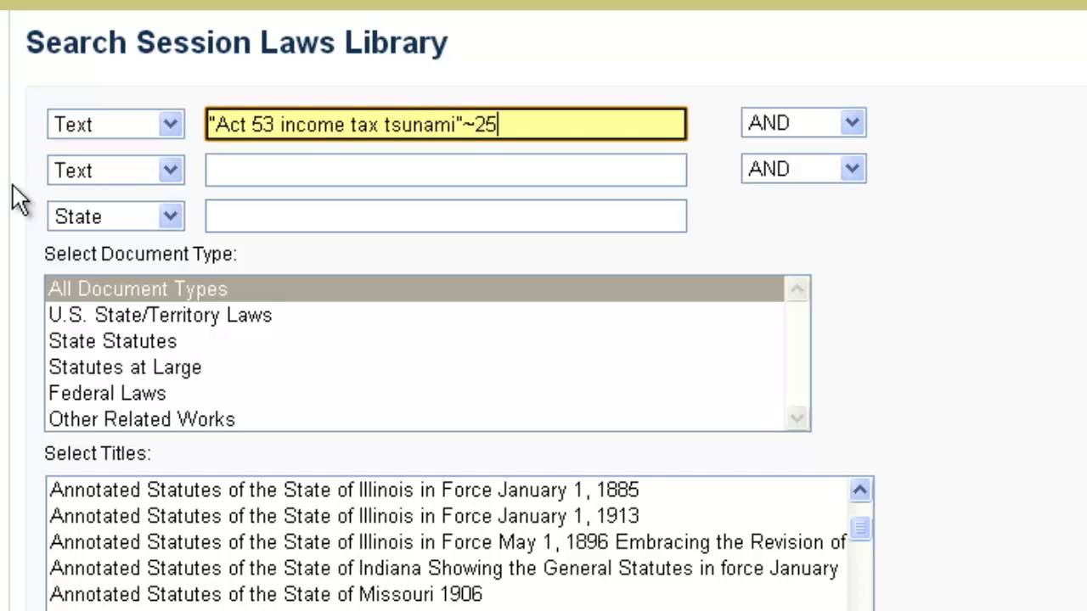
key(Tab)
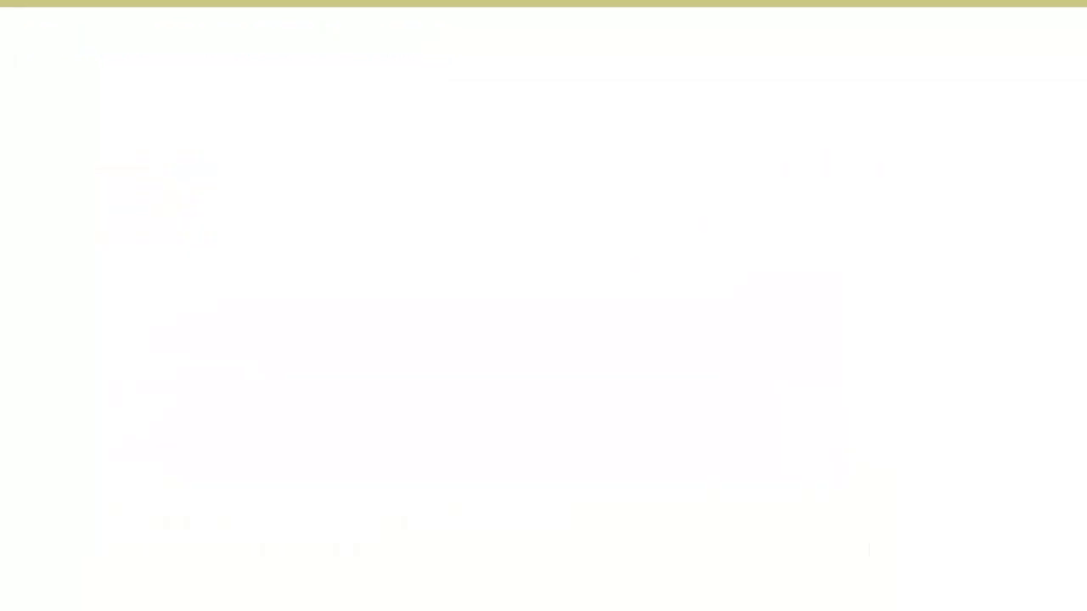
scroll(179, 604, down, 1)
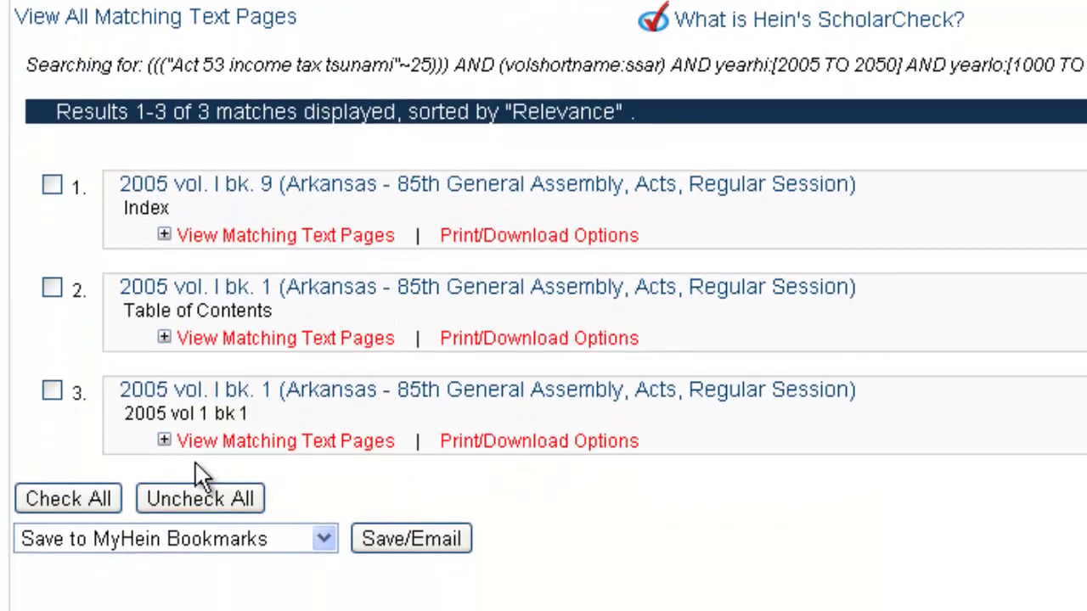
Step: Show and review the matching text pages of the Arkansas Index and Table of Contents results
click(336, 237)
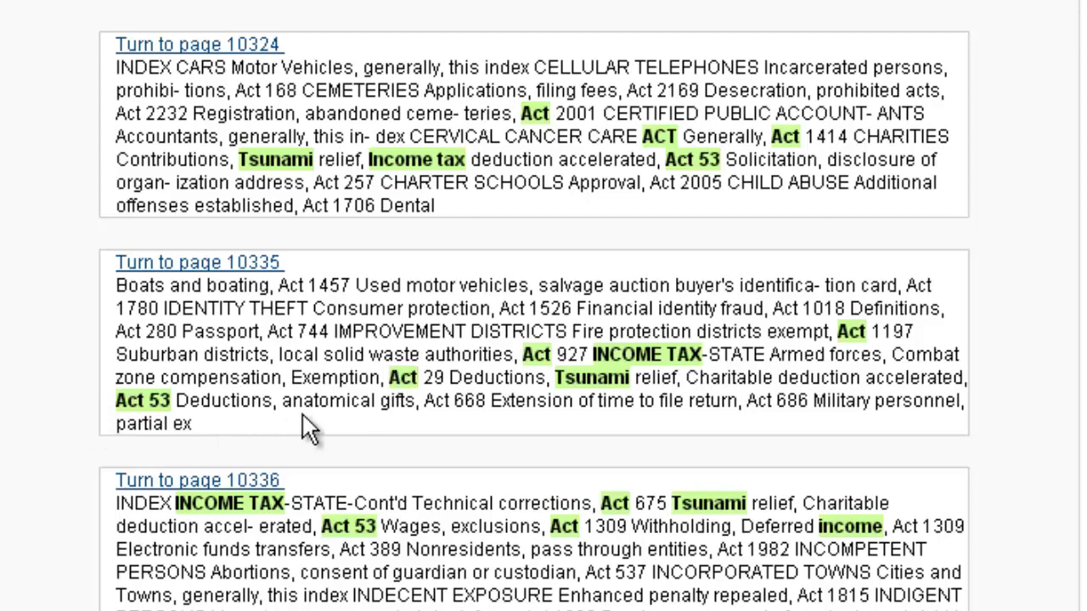
scroll(354, 413, down, 3)
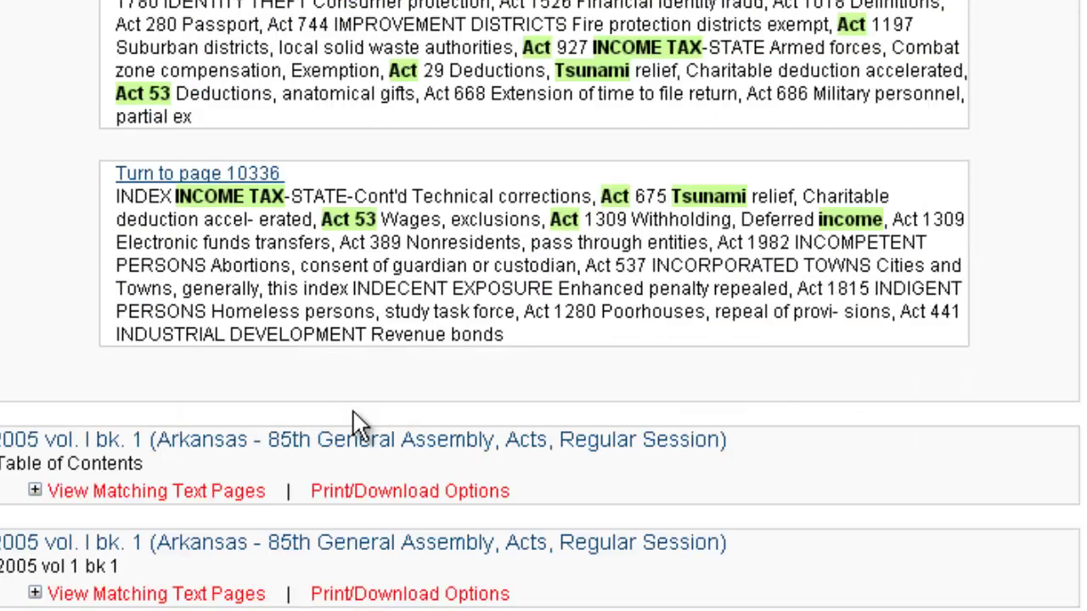
click(212, 496)
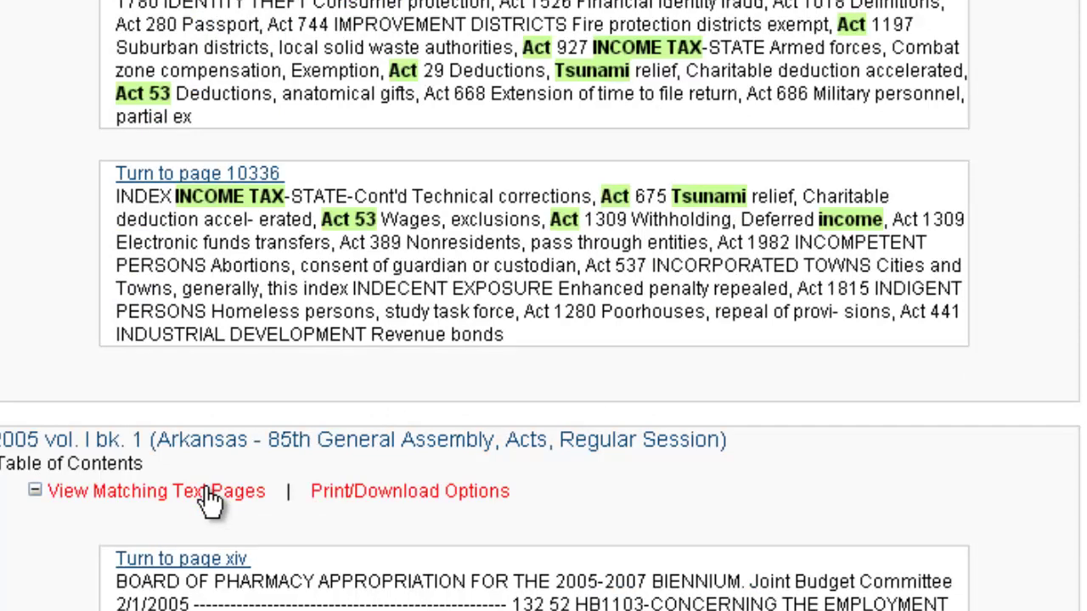
scroll(209, 501, down, 2)
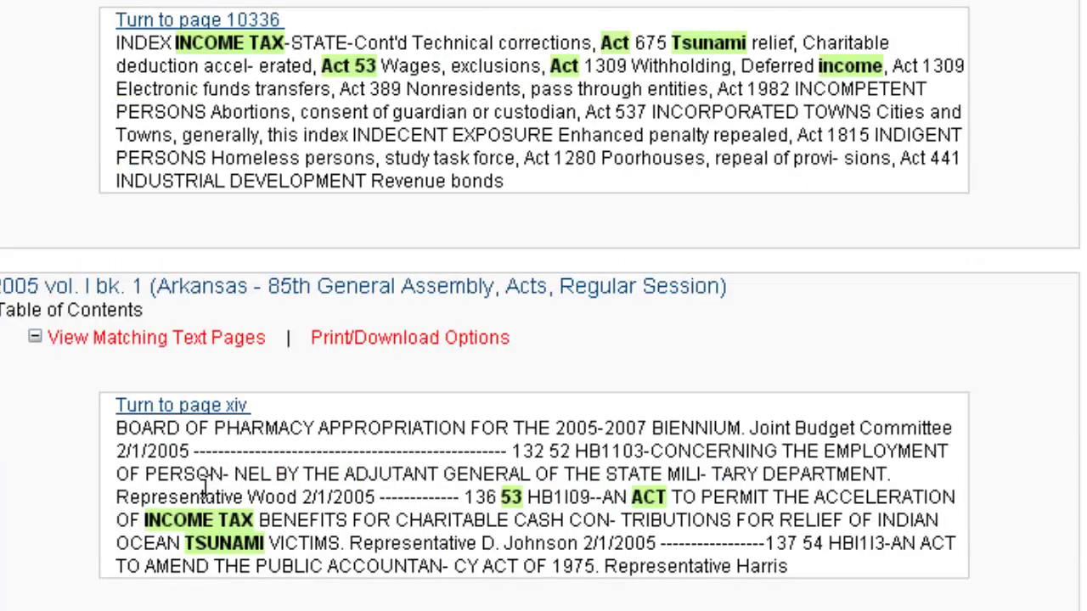
scroll(208, 497, down, 3)
Step: Show the matching text pages of the Arkansas 2005 vol 1 bk 1 result and open page 137 for Act 53
click(208, 569)
scroll(202, 573, up, 2)
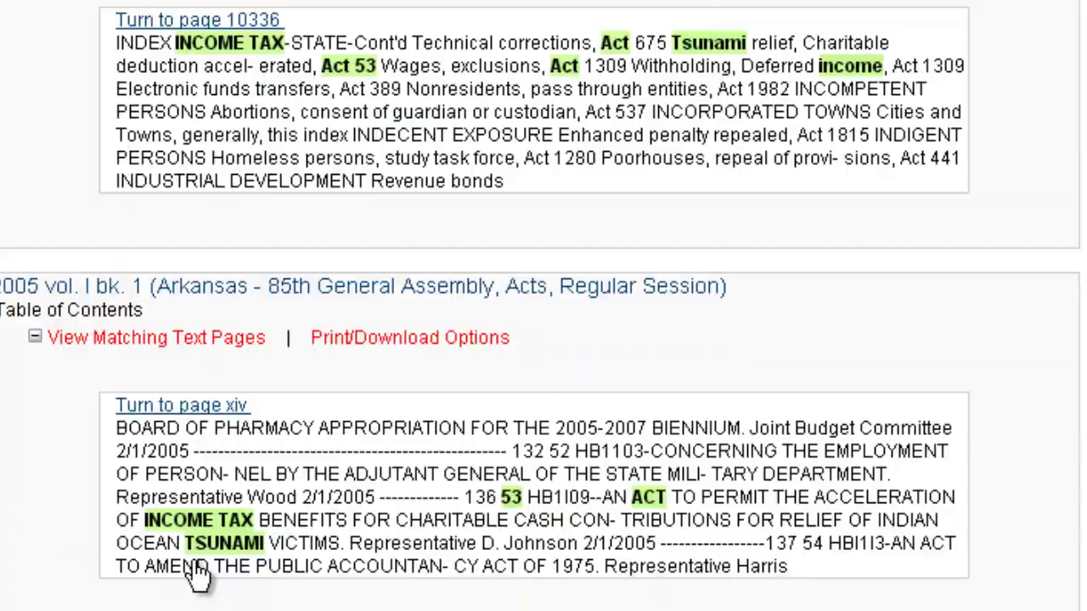
scroll(199, 567, down, 2)
scroll(199, 567, down, 5)
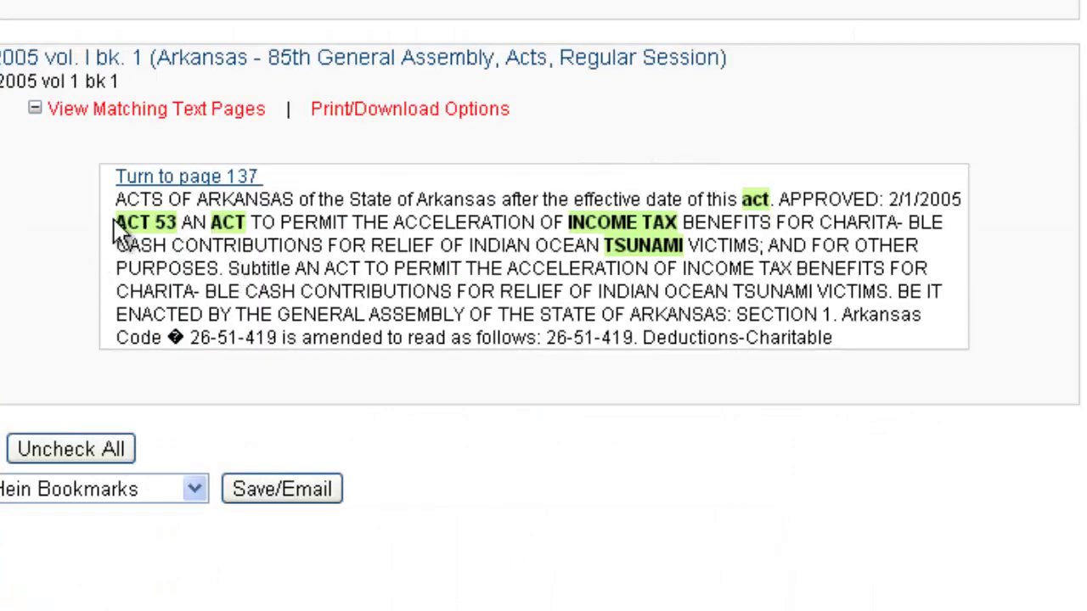
drag(115, 222, 960, 240)
click(968, 255)
click(150, 178)
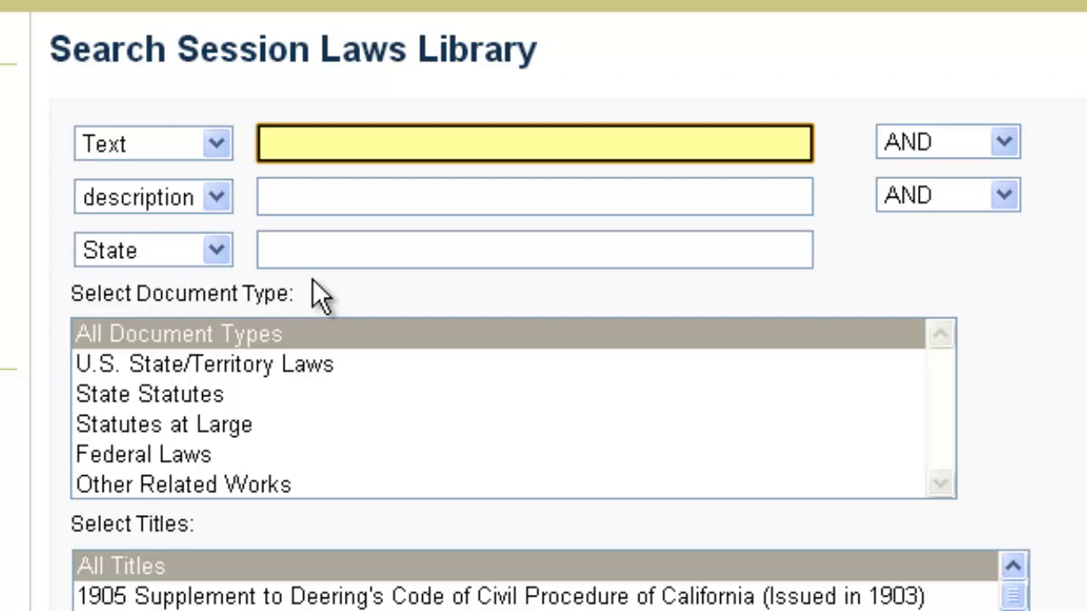
Step: Enter "P.L. 63-2009" in quotation marks as the text term of a new field search
text(")
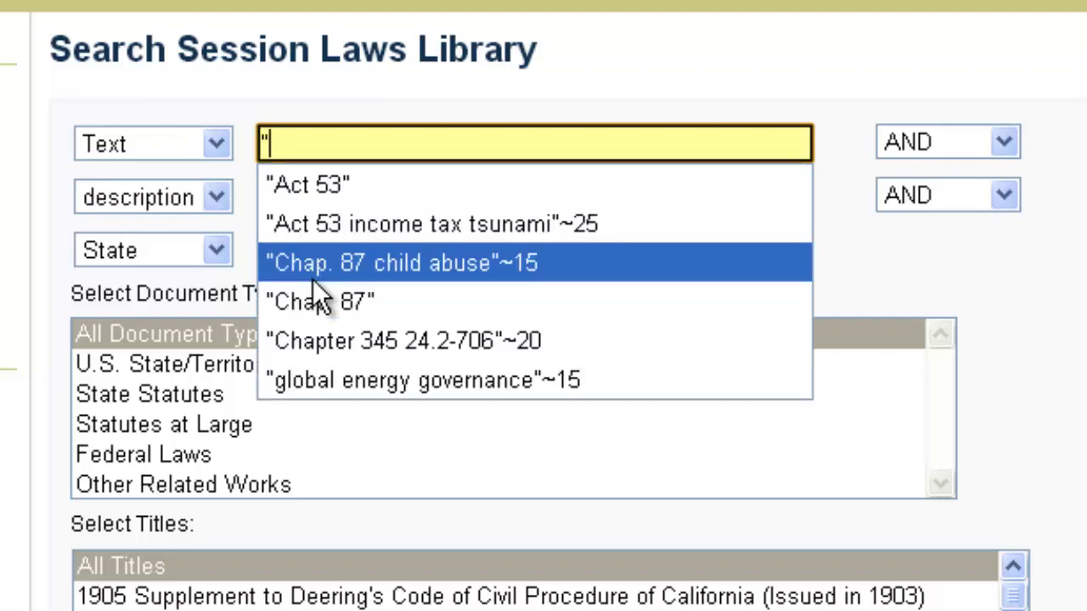
text(P.L.)
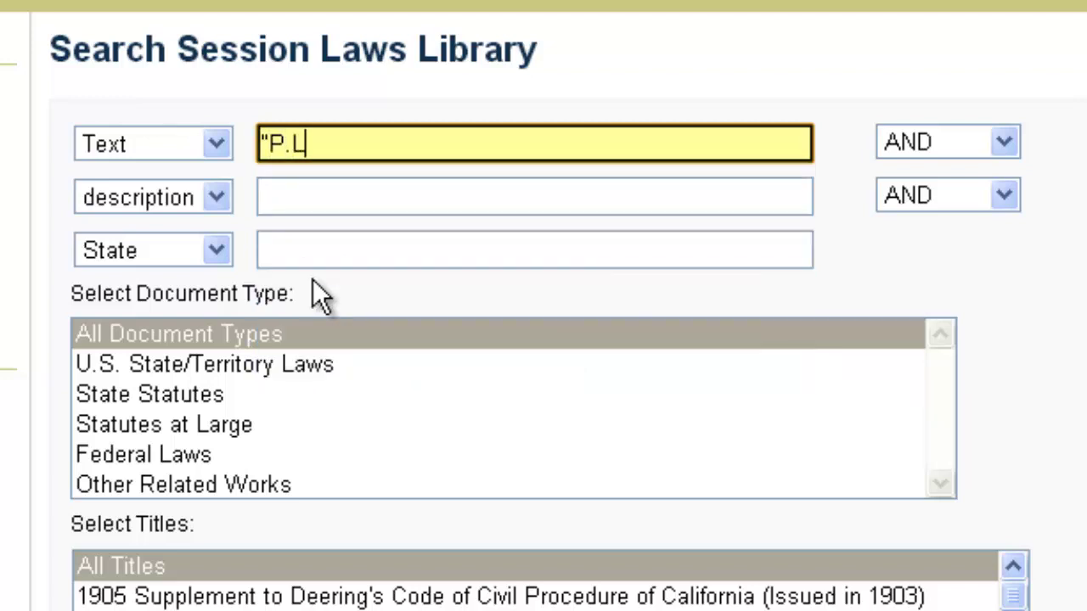
text( 63-2009")
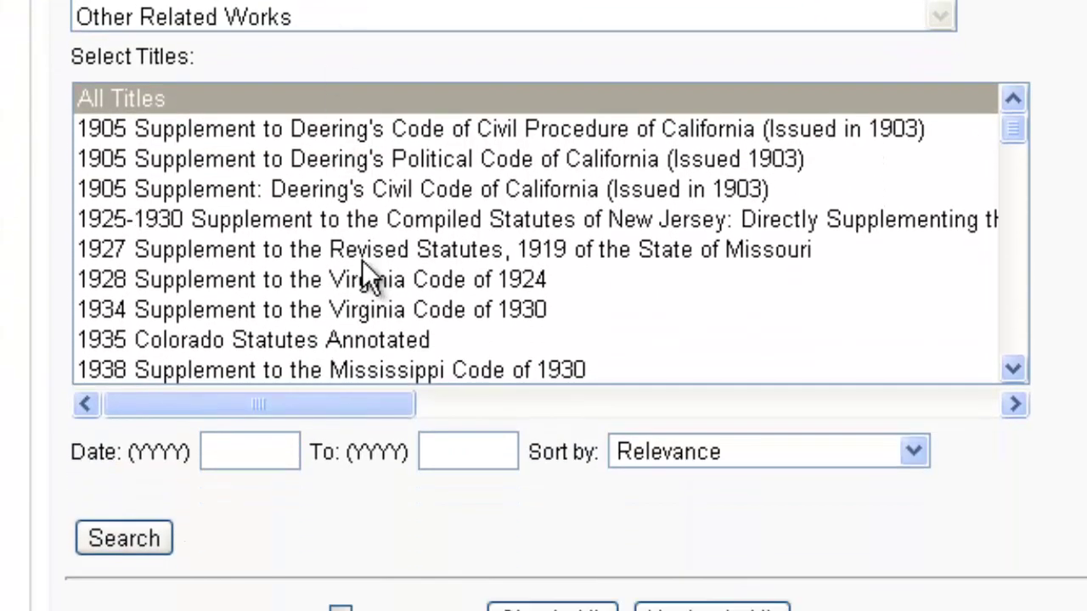
Step: Restrict the search titles to Indiana and run the search
click(360, 259)
key(i)
key(n)
key(d)
key(i)
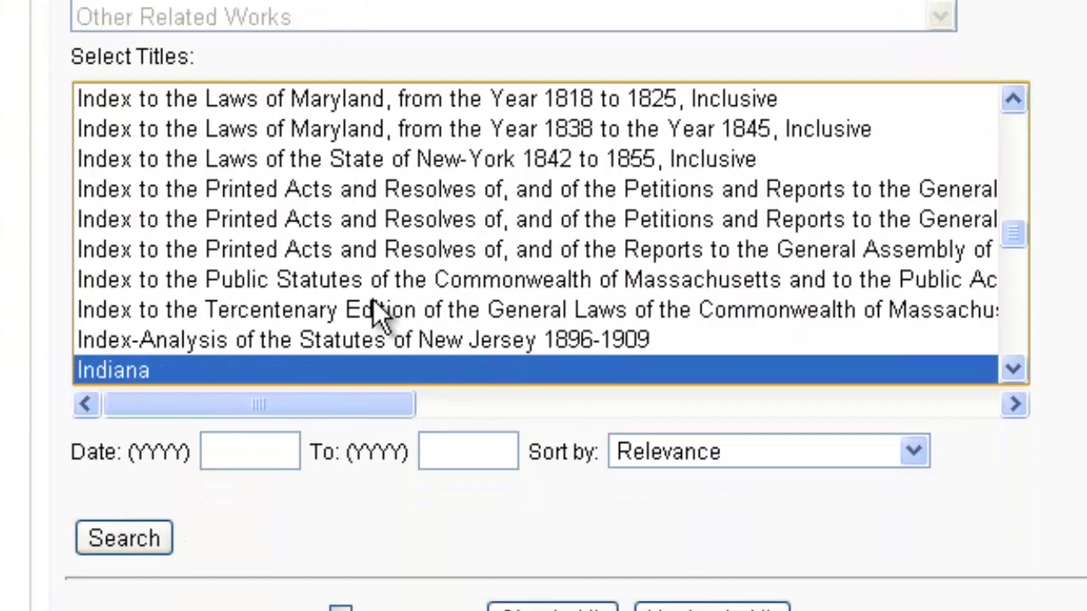
click(136, 542)
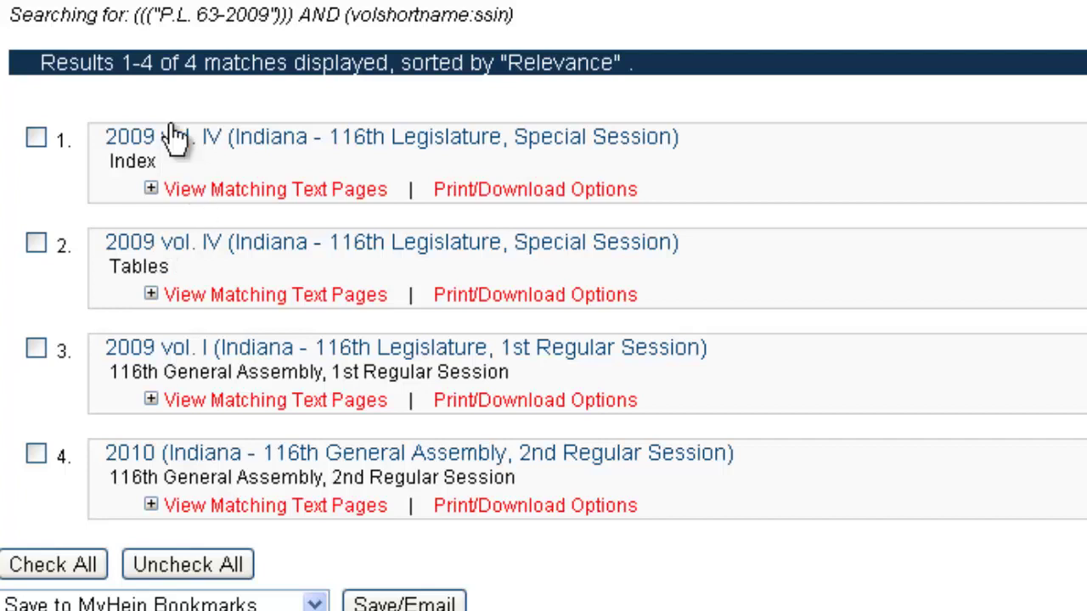
Step: Review the section labels of the first three Indiana results and show the matching text pages of 2009 vol. I, 1st Regular Session
drag(108, 160, 194, 161)
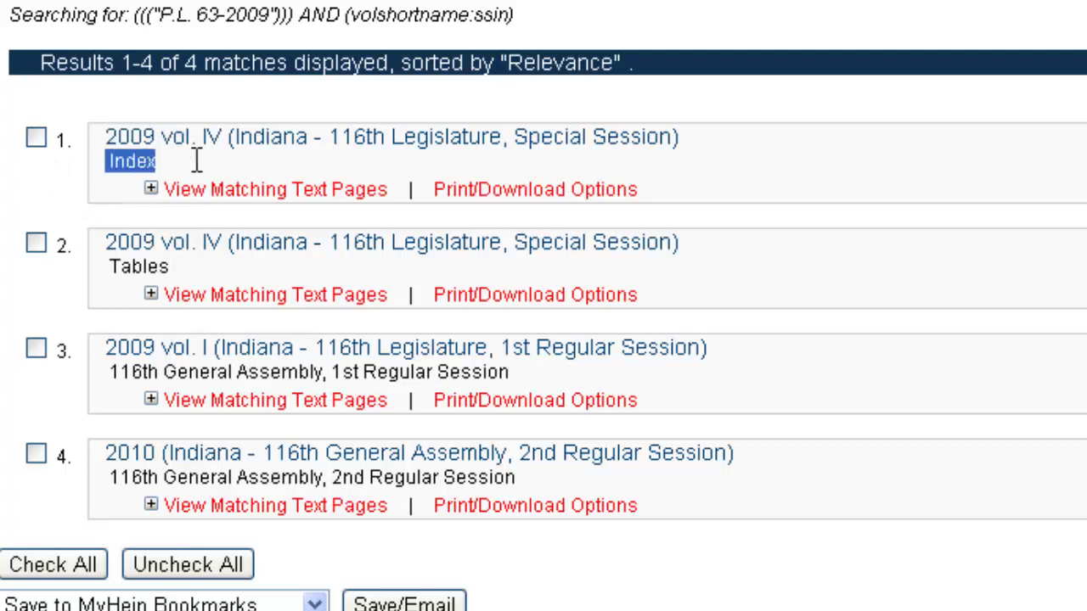
drag(108, 267, 188, 270)
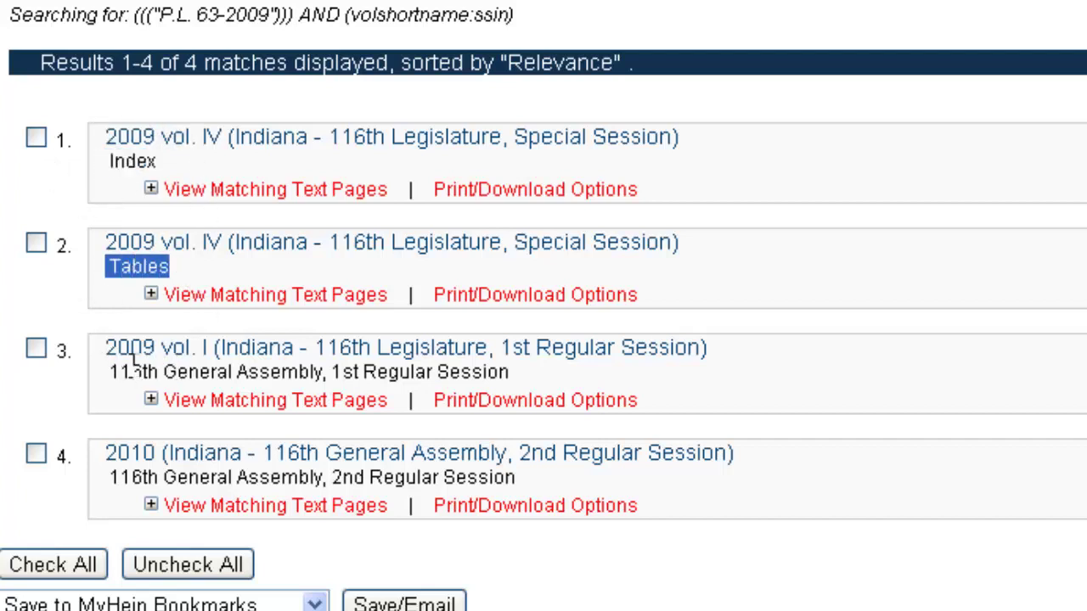
mouse_move(102, 390)
mouse_down()
mouse_move(164, 374)
mouse_move(107, 373)
mouse_up()
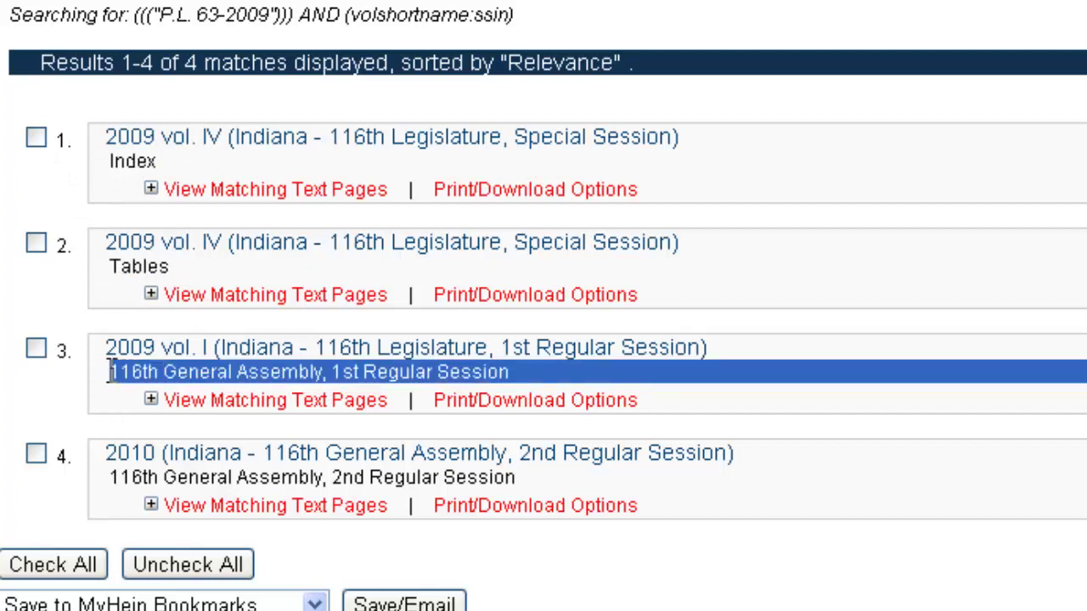
click(107, 372)
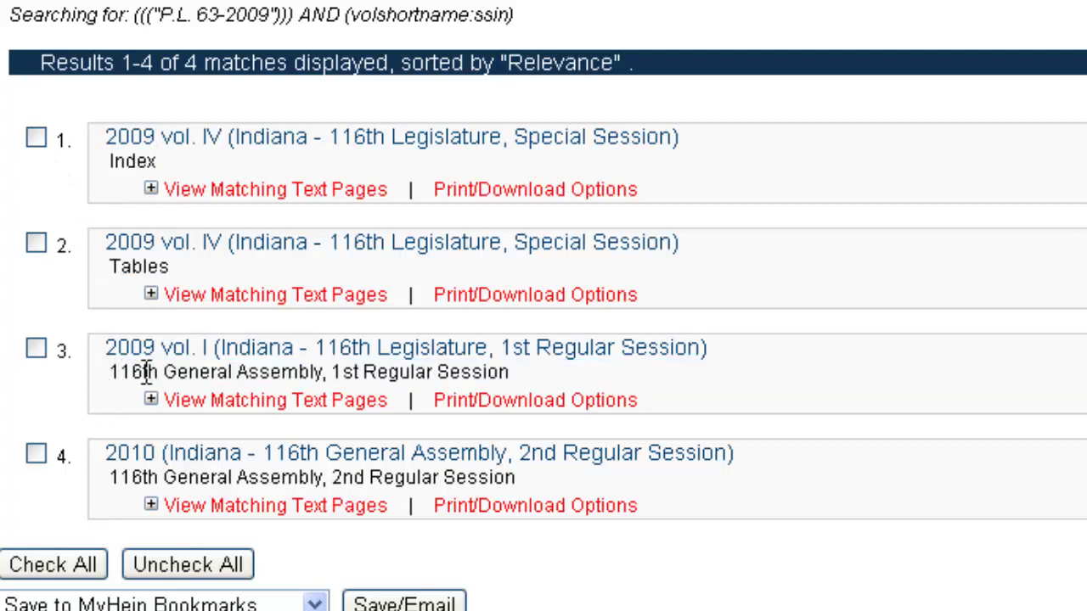
click(378, 412)
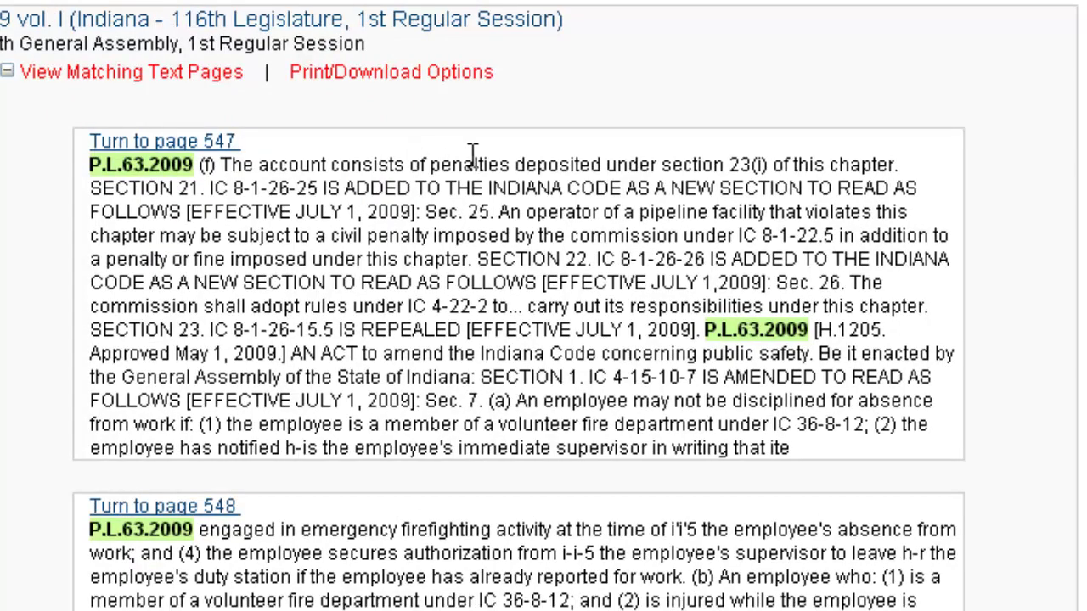
scroll(473, 157, down, 3)
scroll(488, 161, down, 3)
scroll(491, 160, down, 15)
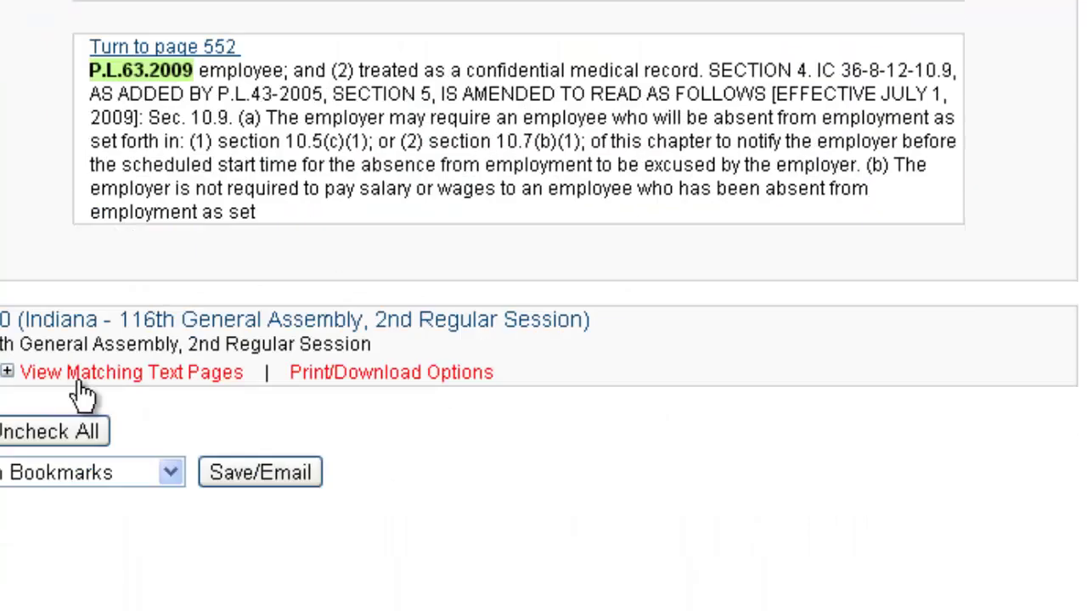
Step: Show the matching text pages of the Indiana 116th General Assembly, 2nd Regular Session result, and open page 547 of 2009 vol. I
click(22, 374)
scroll(41, 270, down, 3)
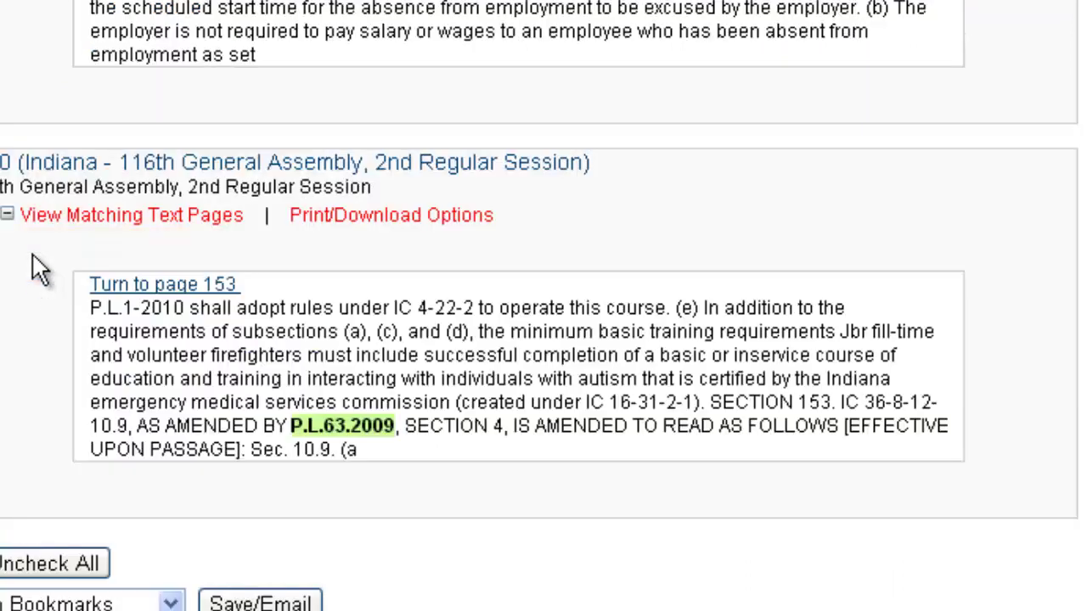
scroll(34, 272, down, 3)
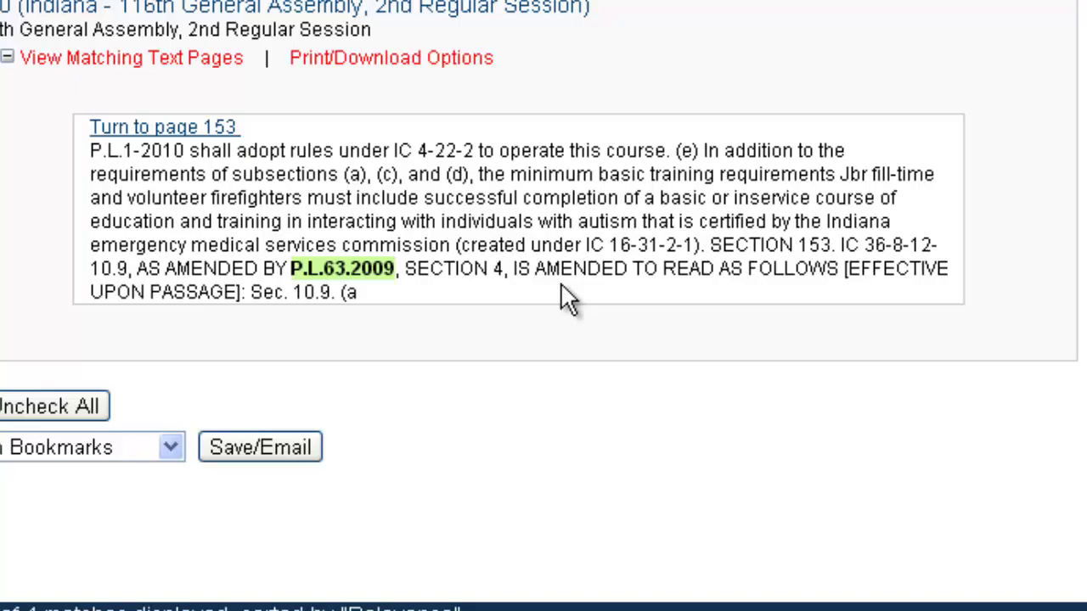
scroll(560, 284, up, 10)
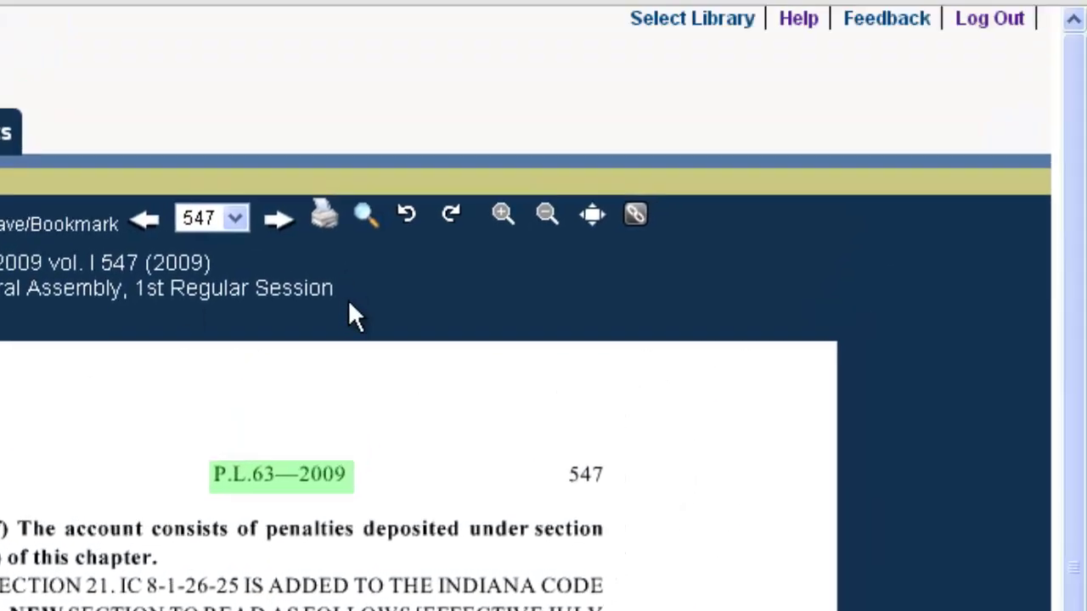
Step: Switch to the State Statutes: A Historical Archive library and list the titles available for Arizona
click(657, 28)
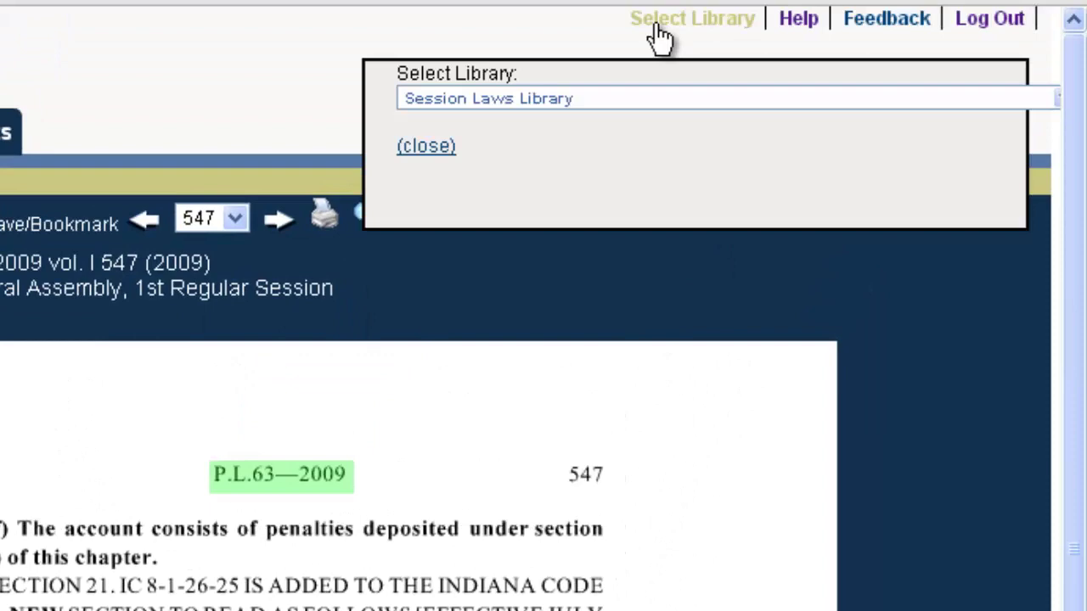
click(650, 98)
scroll(654, 255, down, 8)
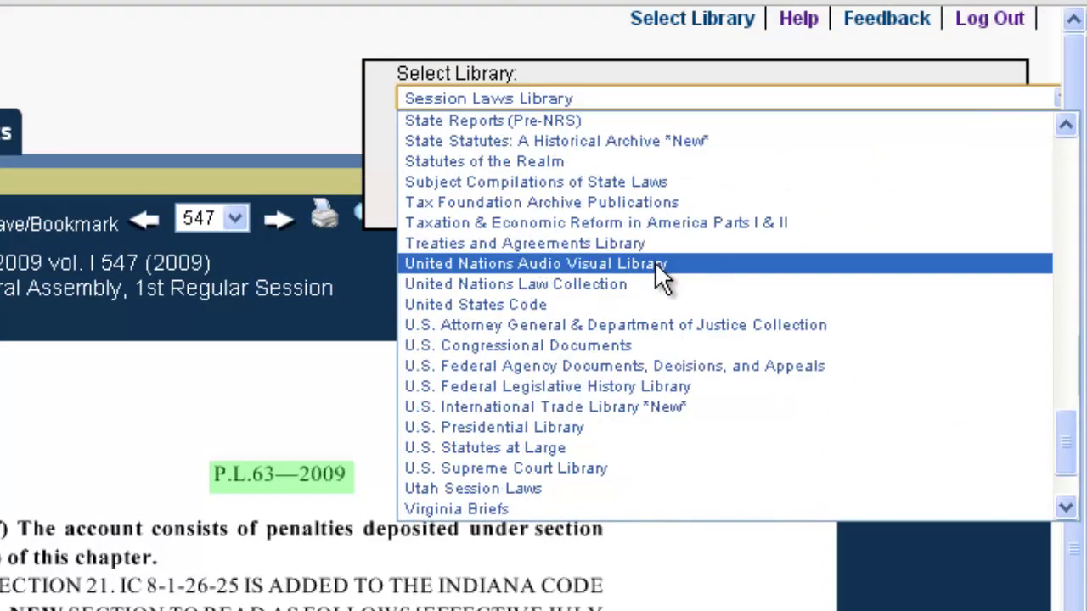
scroll(654, 261, up, 3)
click(617, 293)
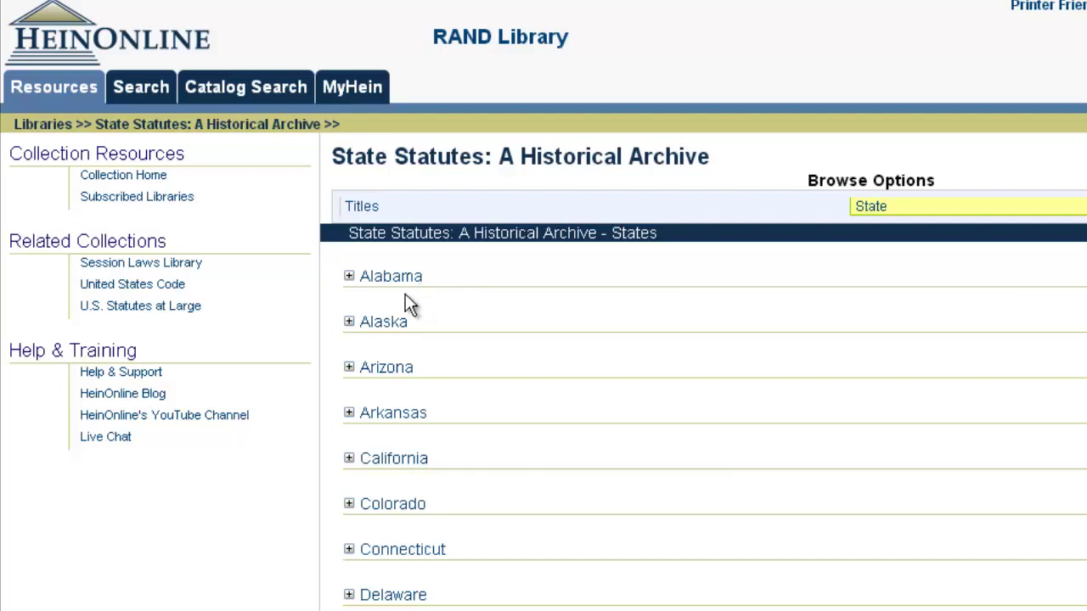
click(399, 370)
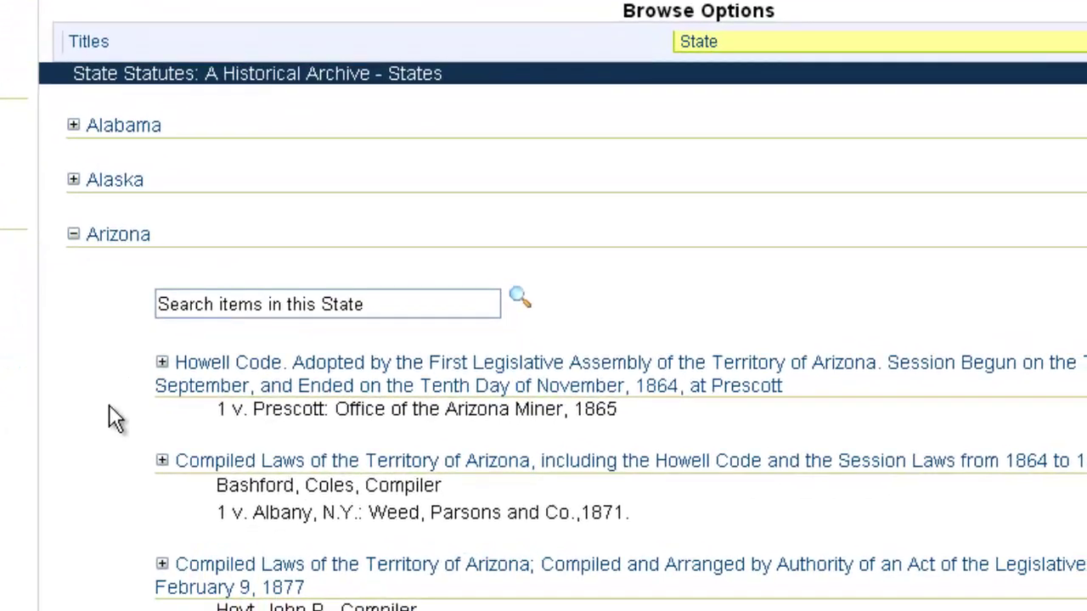
scroll(109, 404, down, 2)
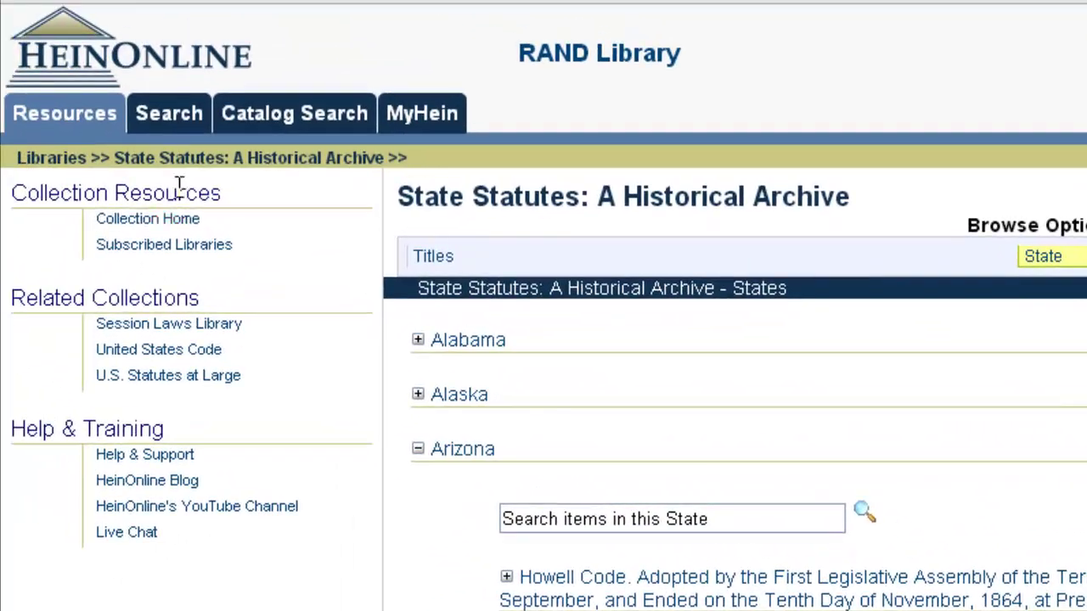
Step: Start a field search in State Statutes: A Historical Archive with "Massachusetts" as the State term
click(178, 119)
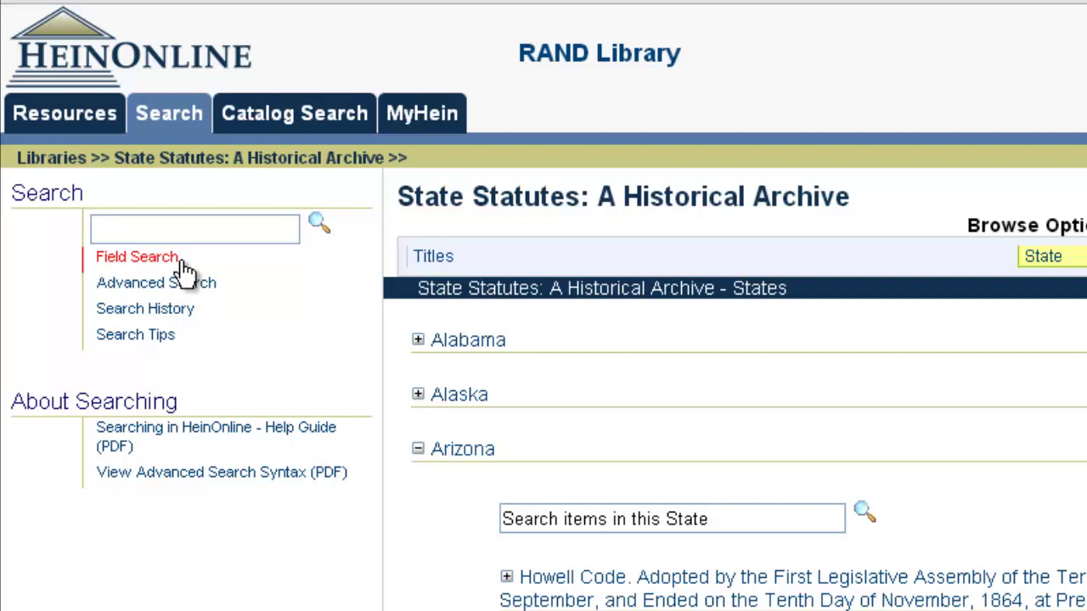
click(180, 262)
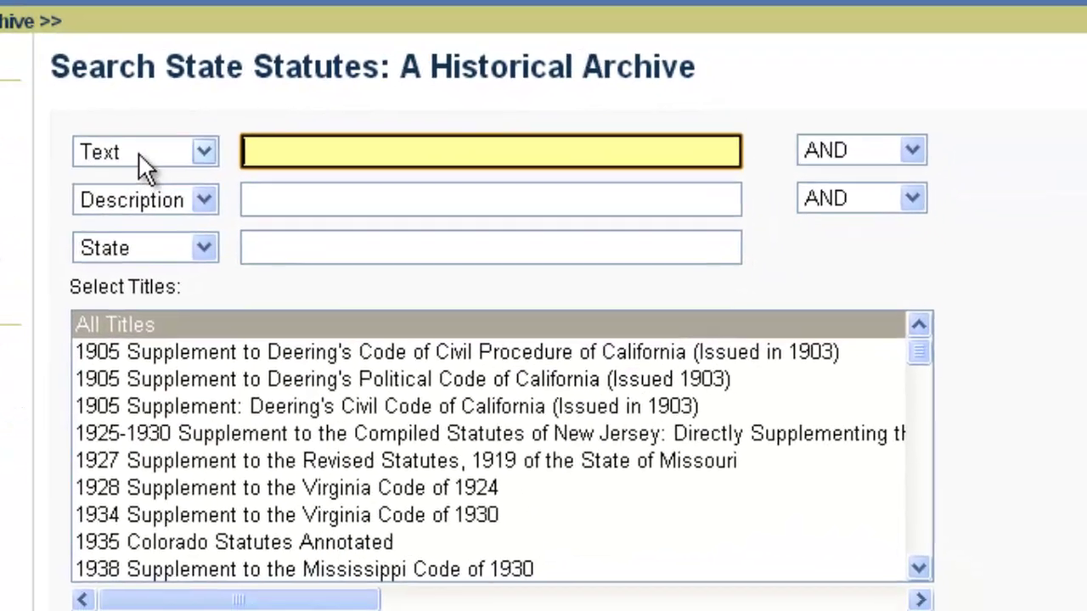
click(174, 153)
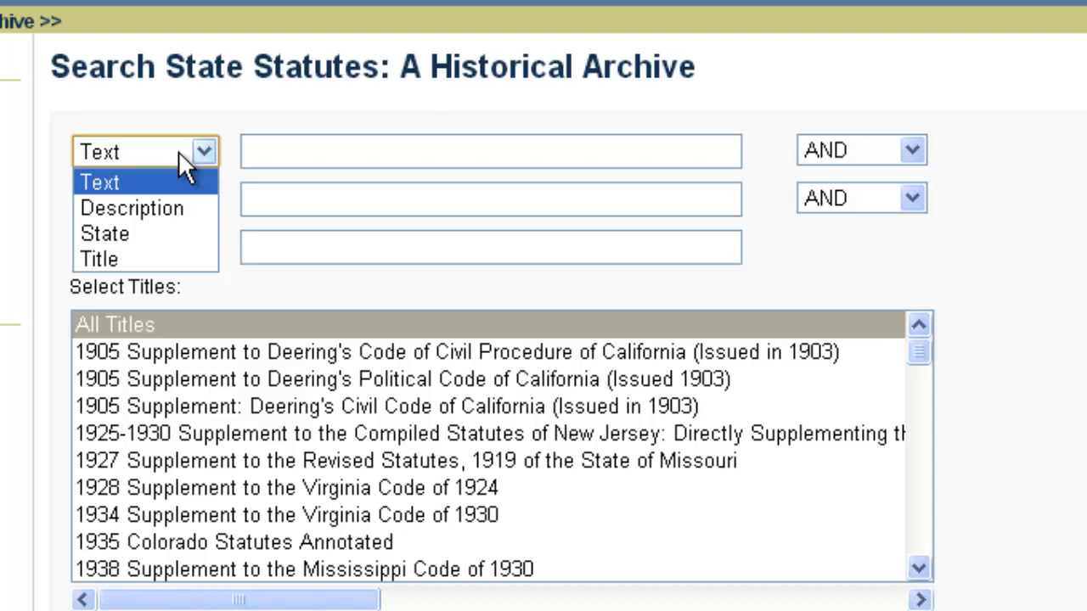
click(136, 232)
click(277, 155)
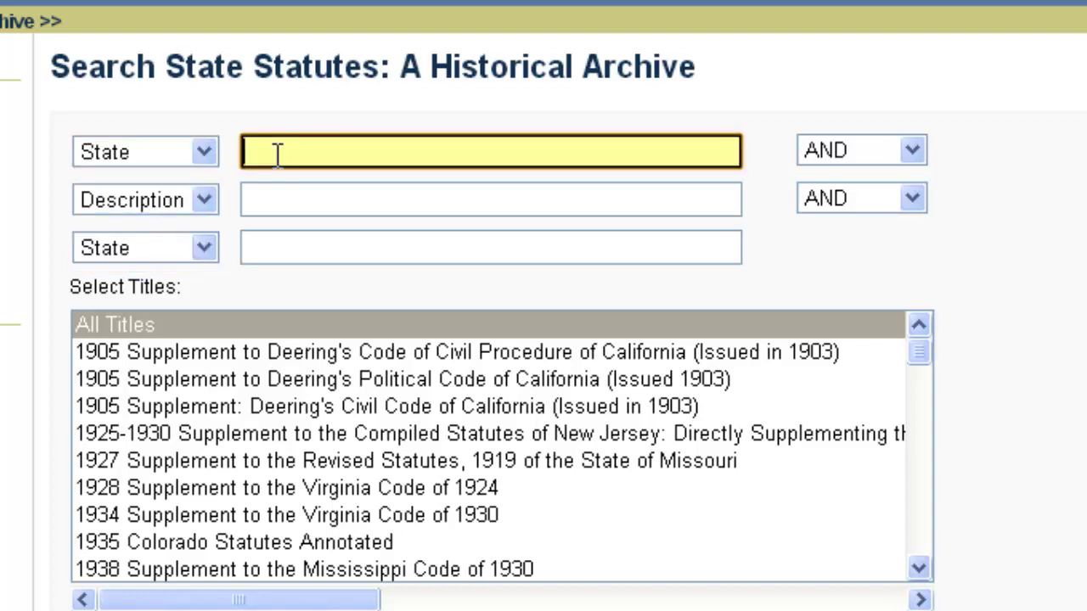
text(mA)
key(BackSpace)
key(BackSpace)
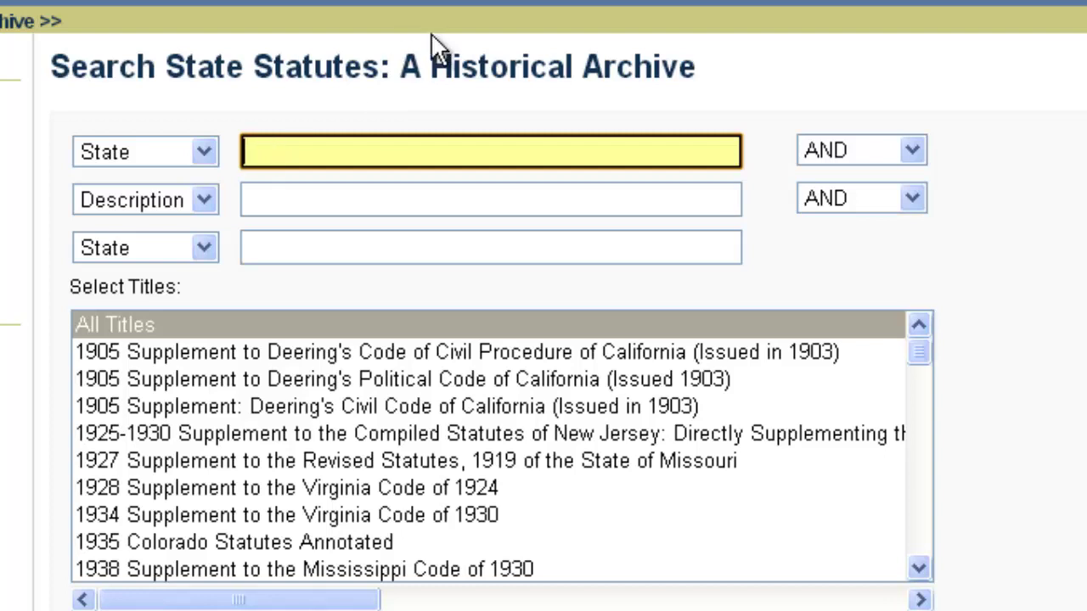
text(Massachu)
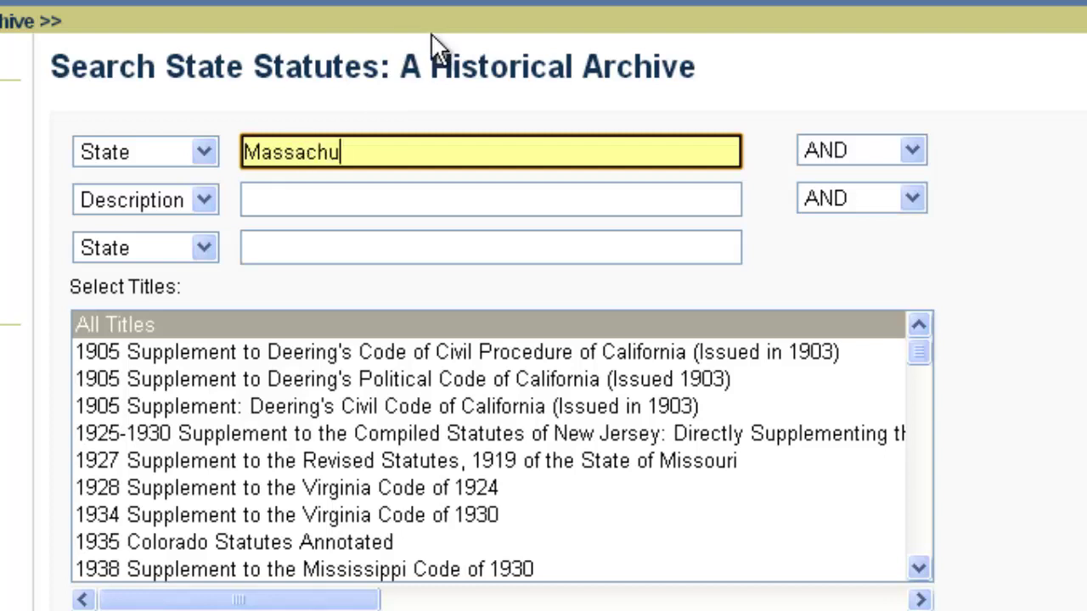
text(setts)
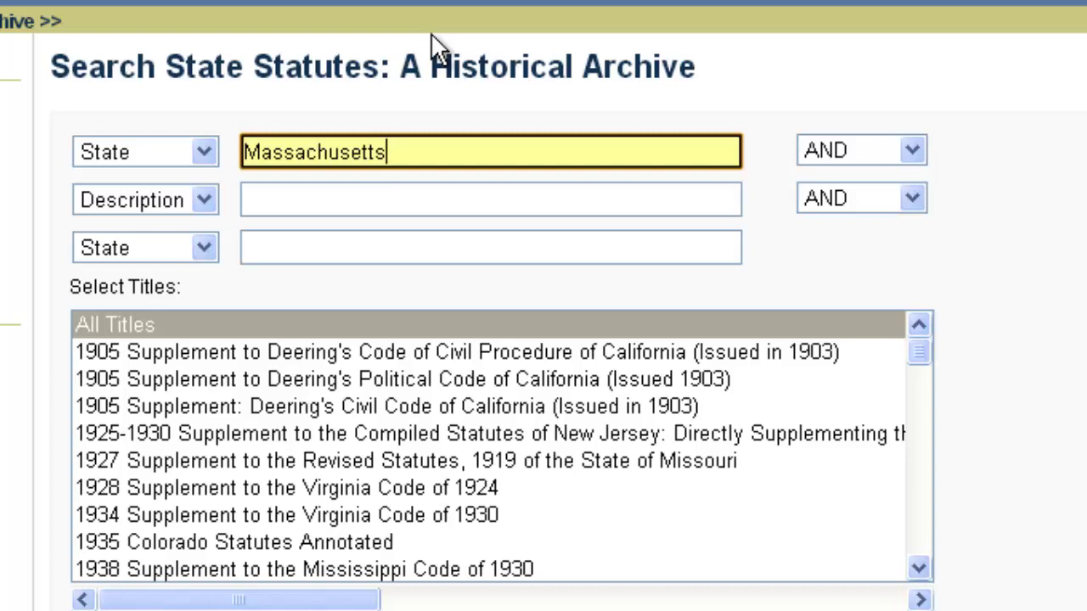
Step: Try limiting the search to the 1905 Supplement to Deering's Political Code of California and the 1934 Supplement to the Virginia Code of 1930
click(216, 379)
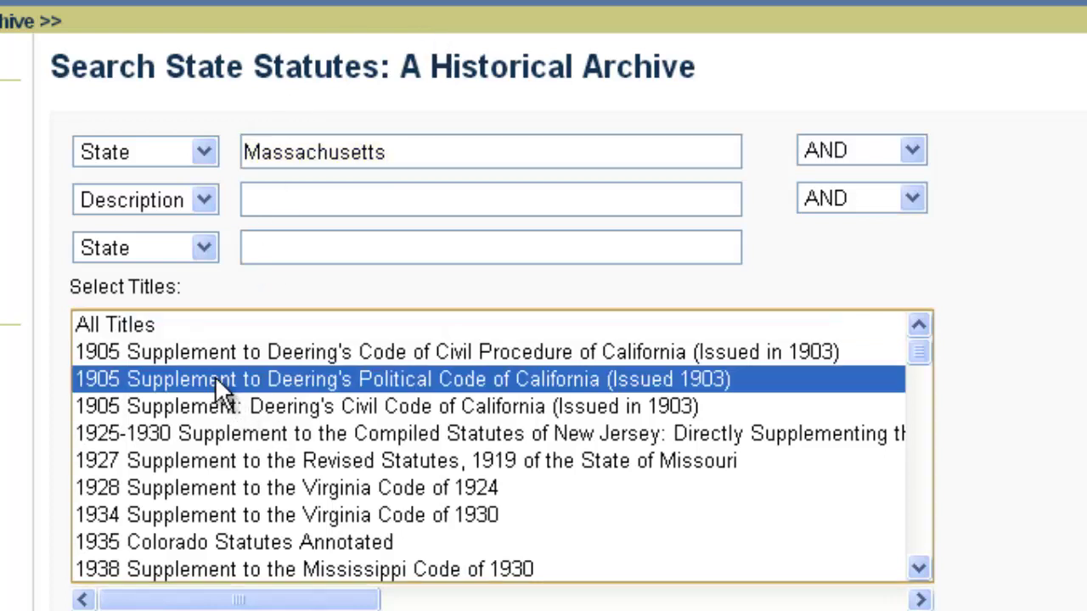
ctrl+click(216, 515)
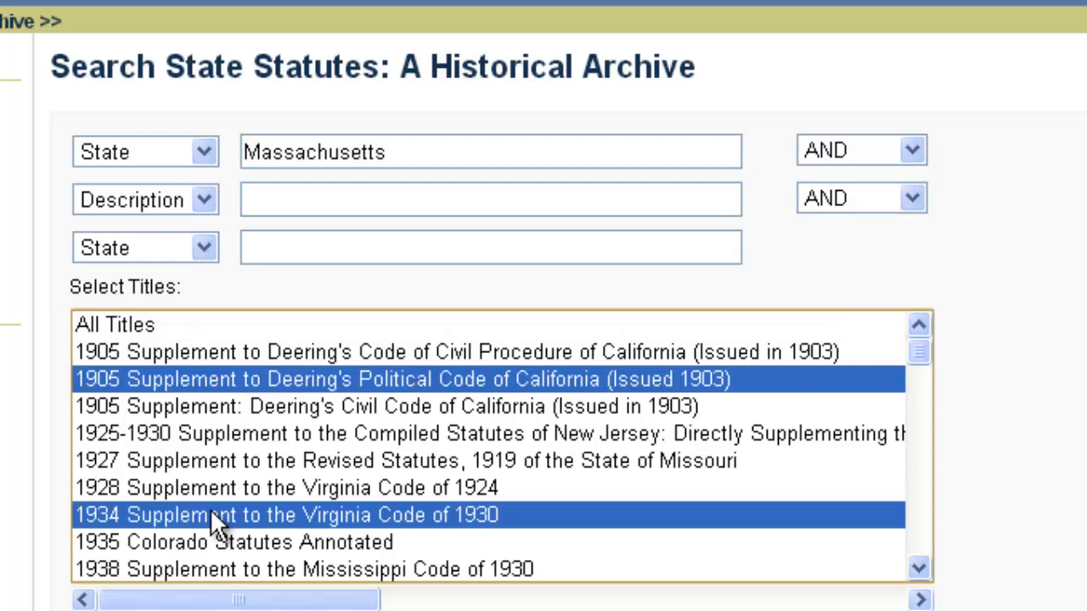
scroll(215, 520, down, 3)
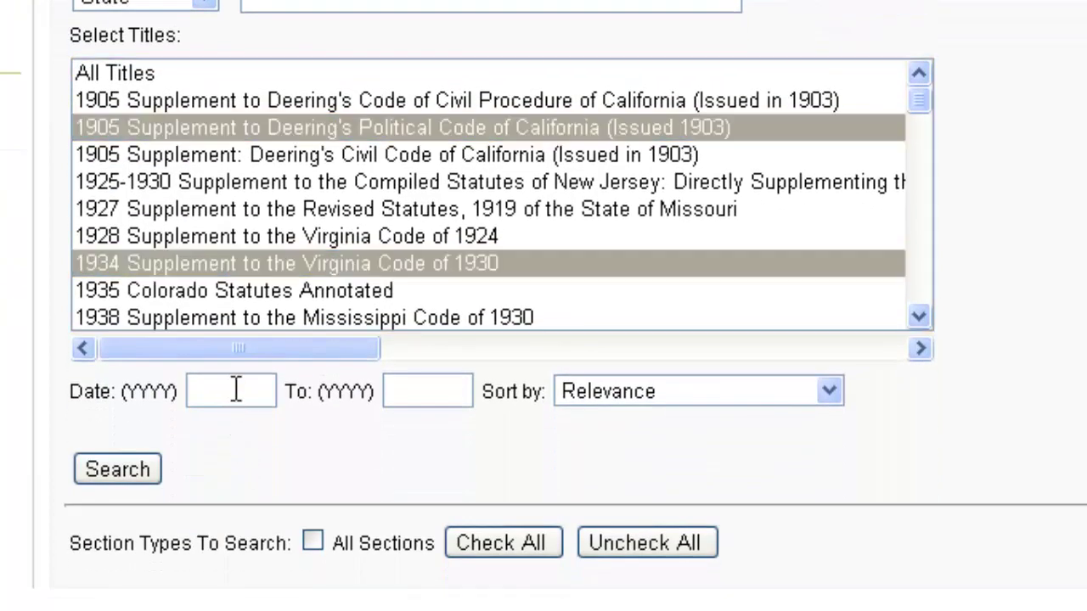
click(229, 390)
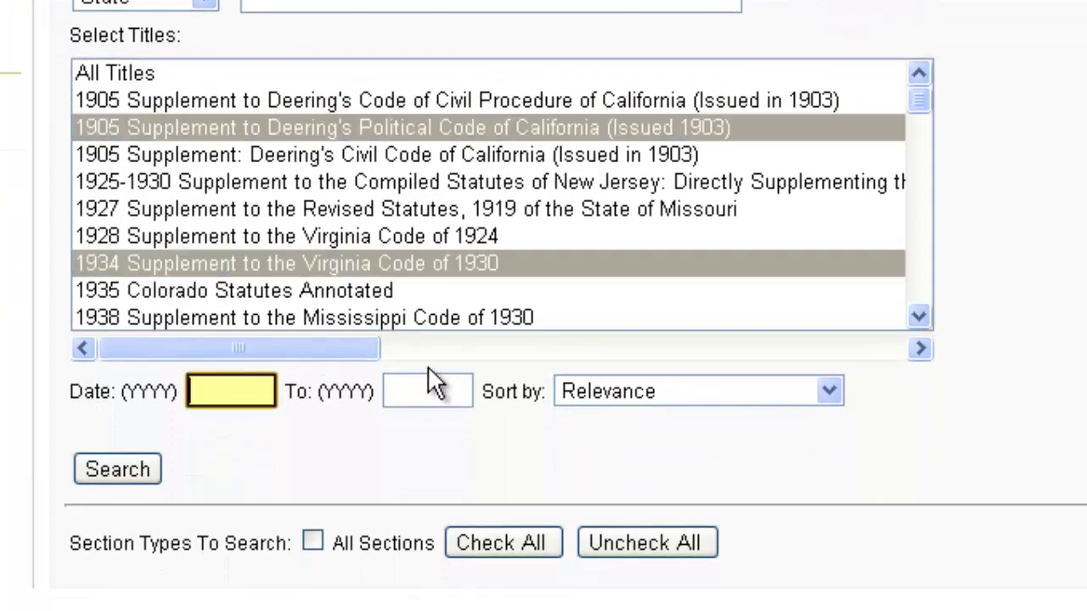
click(422, 390)
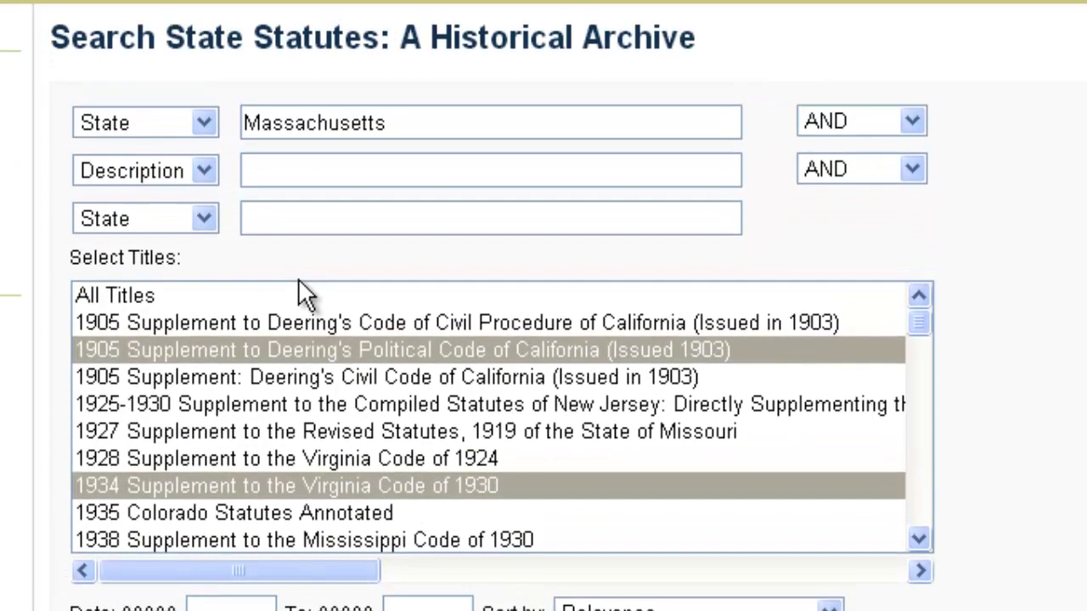
Step: Reset the search to All Titles, replace the Massachusetts term with the quoted phrase "penal code" in the Description field, and run it
click(301, 293)
click(408, 127)
double_click(408, 126)
key(BackSpace)
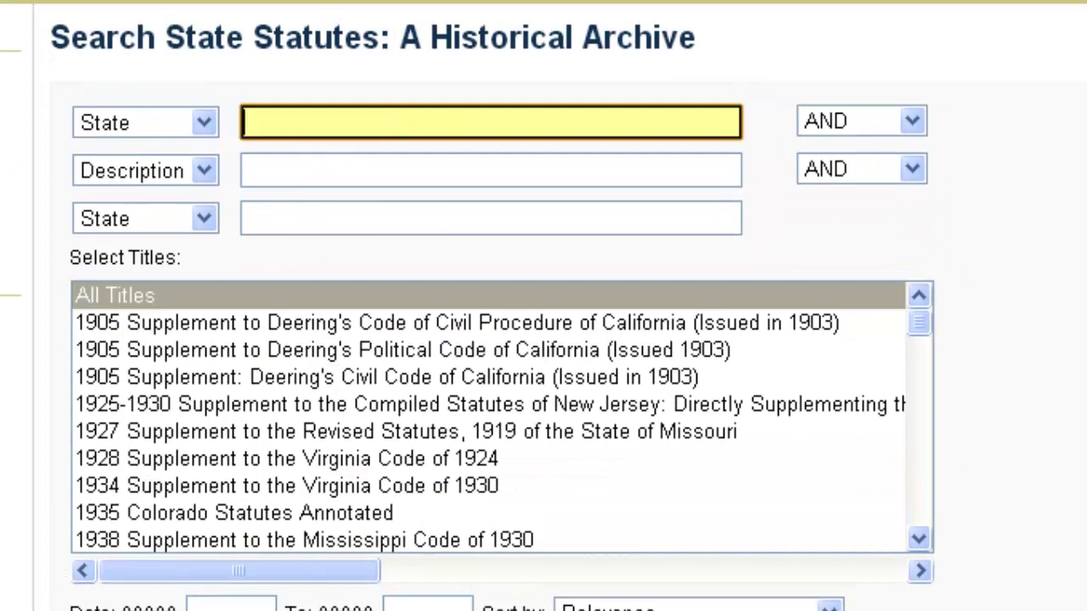
text("p)
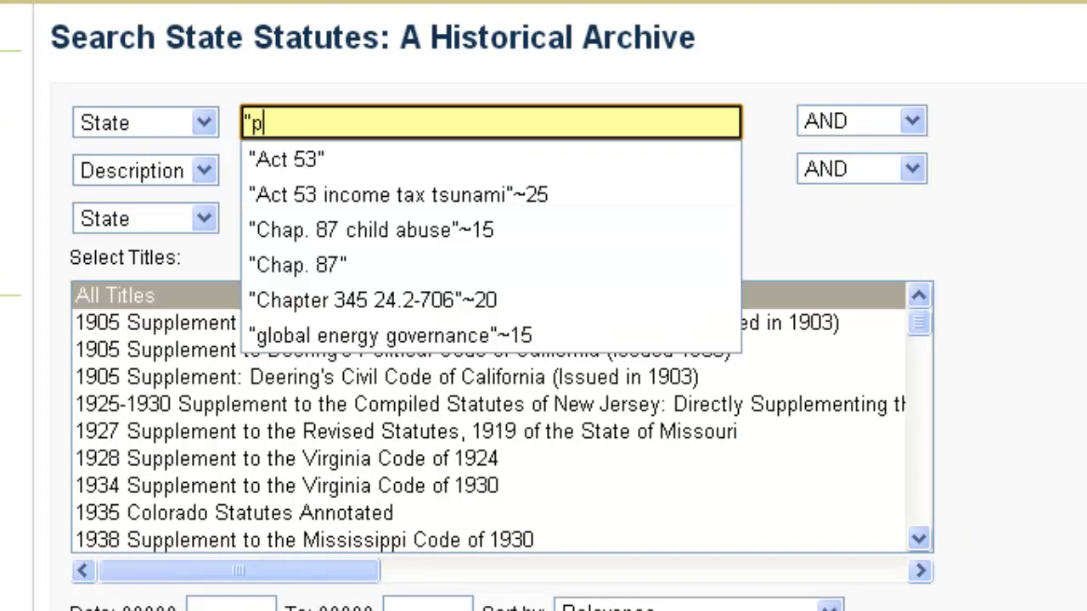
text(enal code")
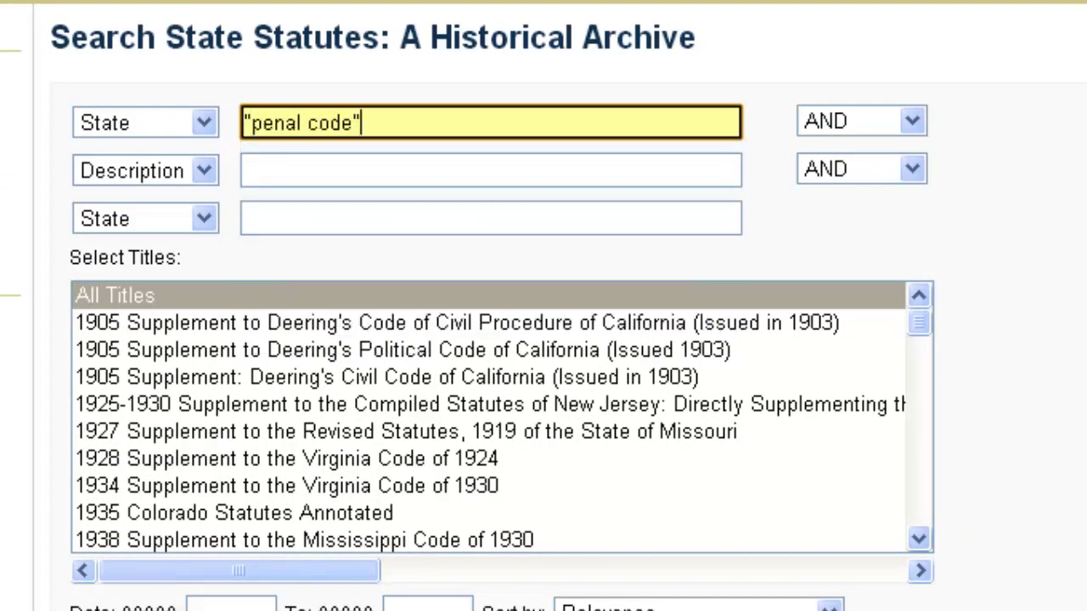
click(206, 126)
click(199, 179)
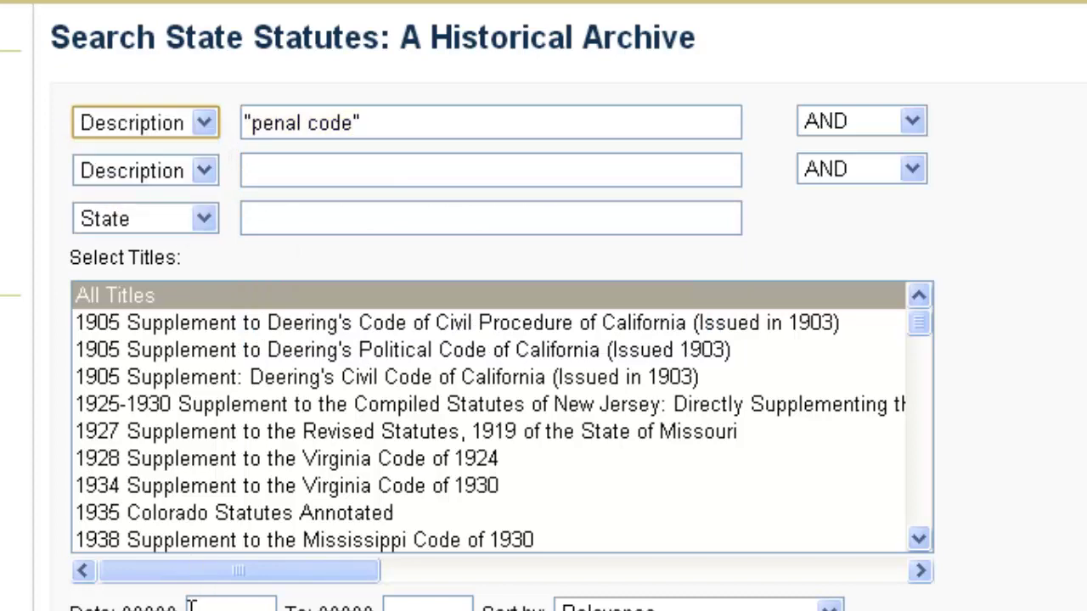
key(Return)
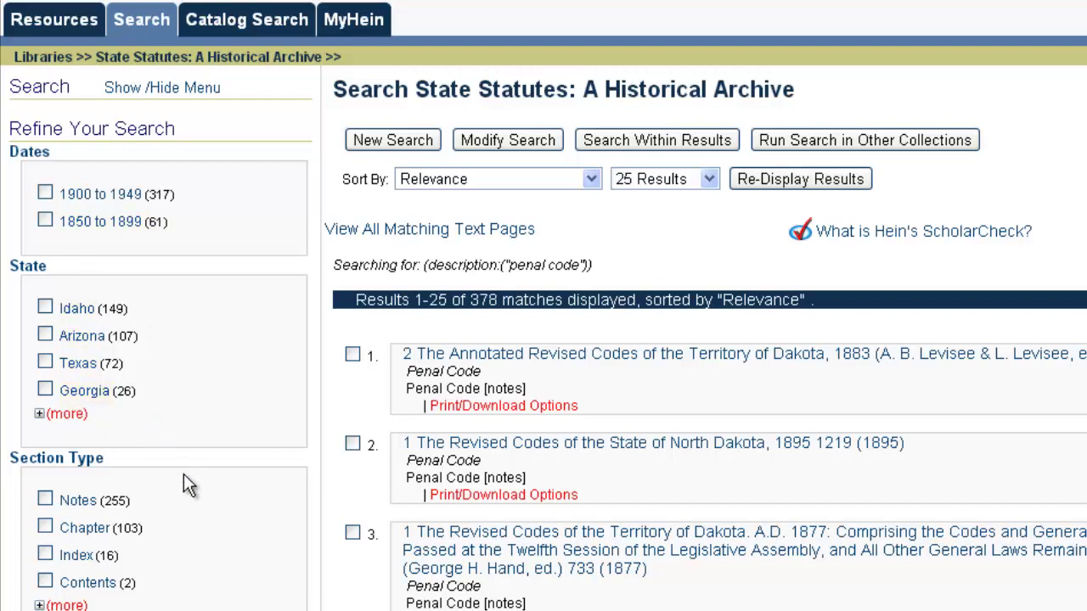
Step: Examine the refinement options for the penal code results, expanding and collapsing the full Titles list
scroll(226, 577, down, 5)
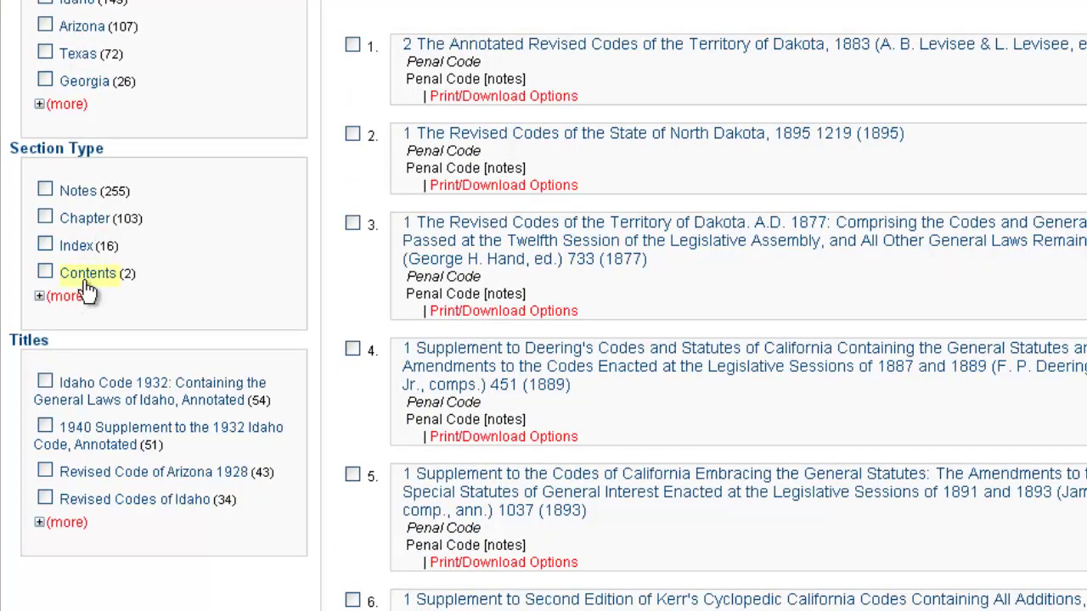
click(68, 524)
scroll(59, 528, down, 6)
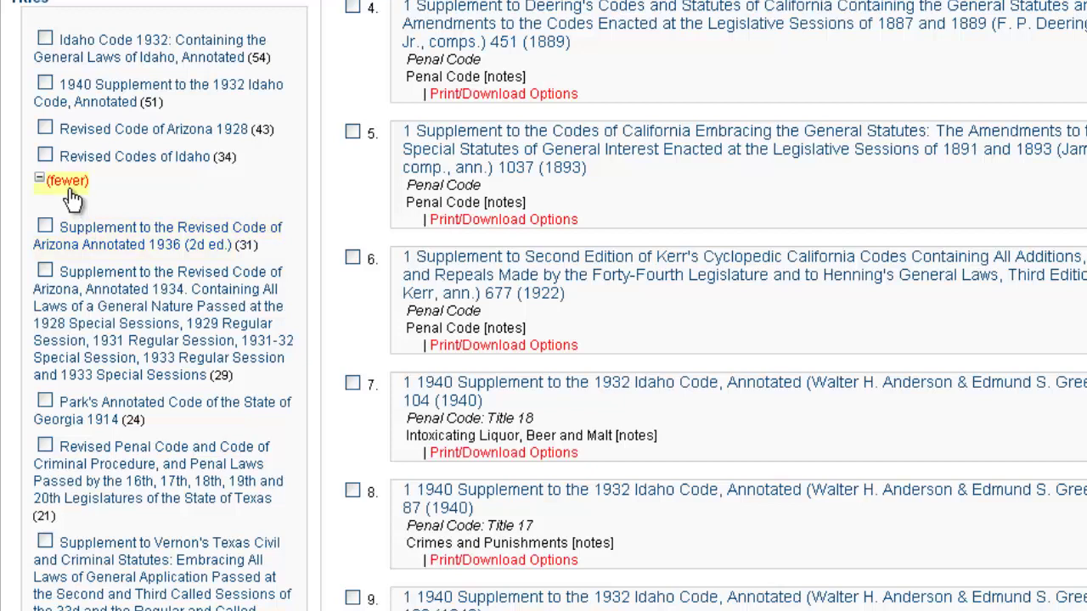
click(68, 182)
scroll(314, 153, up, 4)
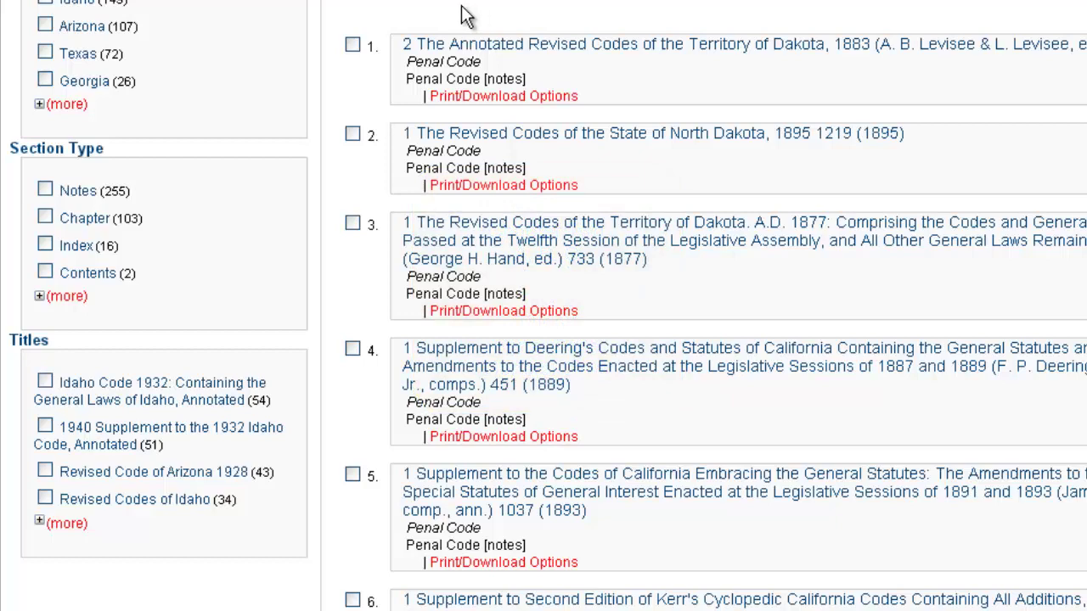
Step: Return to the collection home and list the sections of Arizona's Compiled Laws of the Territory of Arizona, Approved February 9, 1877
scroll(463, 12, up, 5)
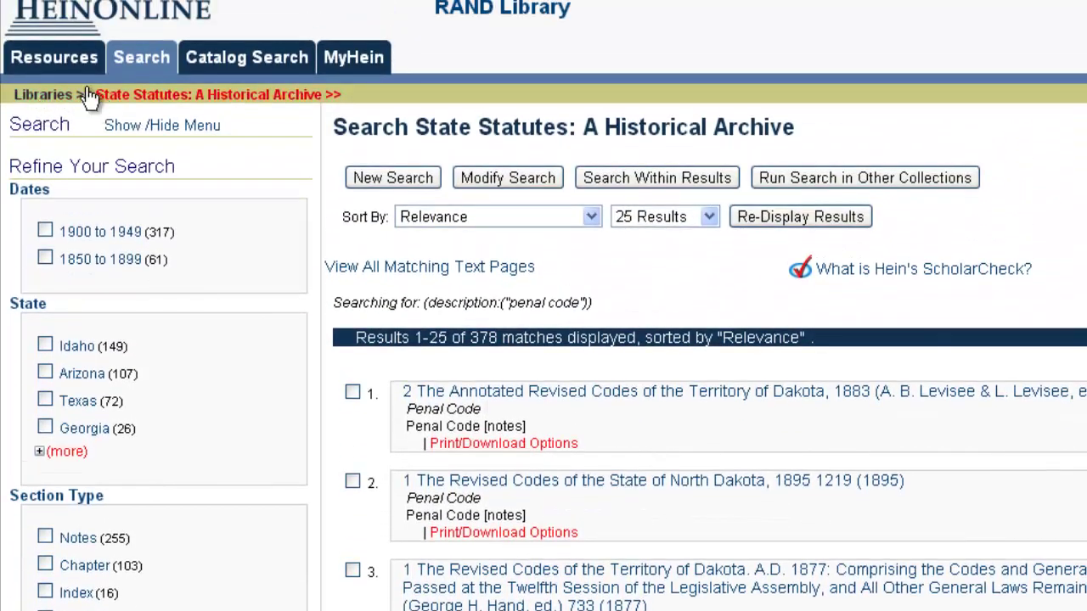
click(54, 60)
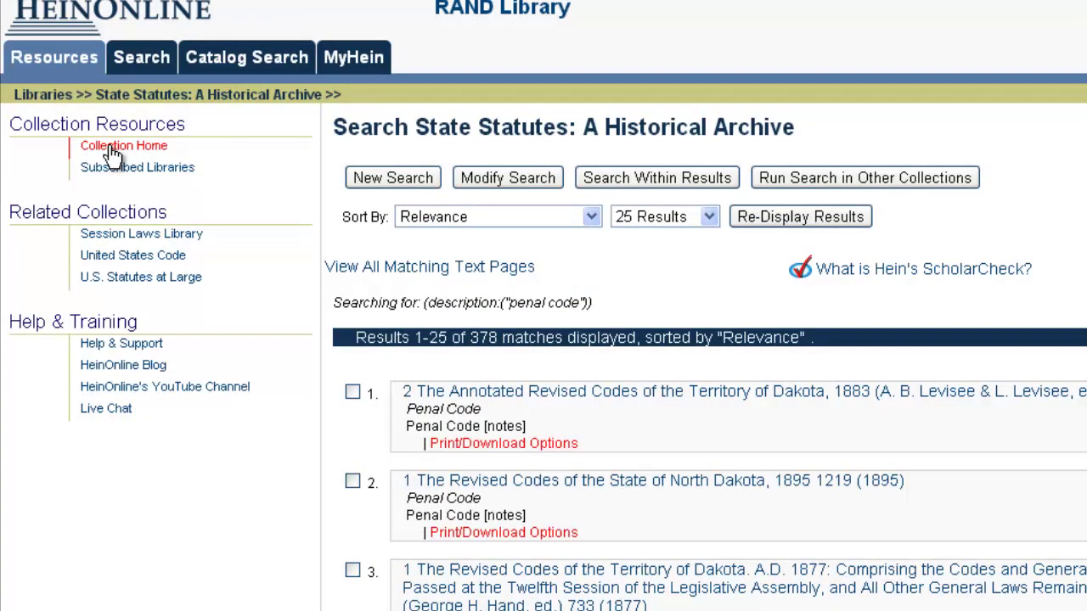
click(113, 149)
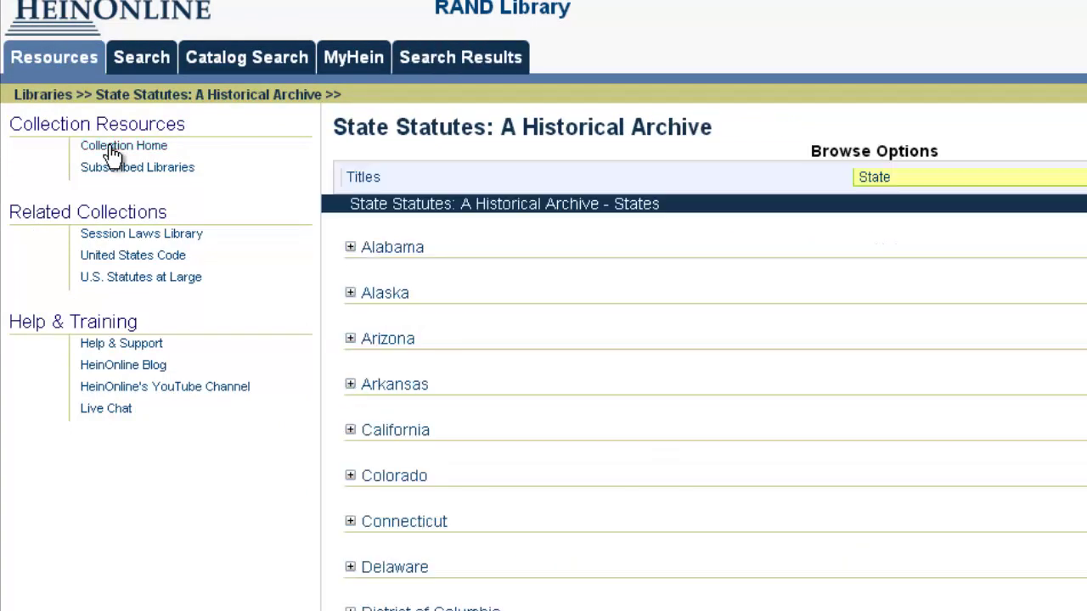
click(403, 342)
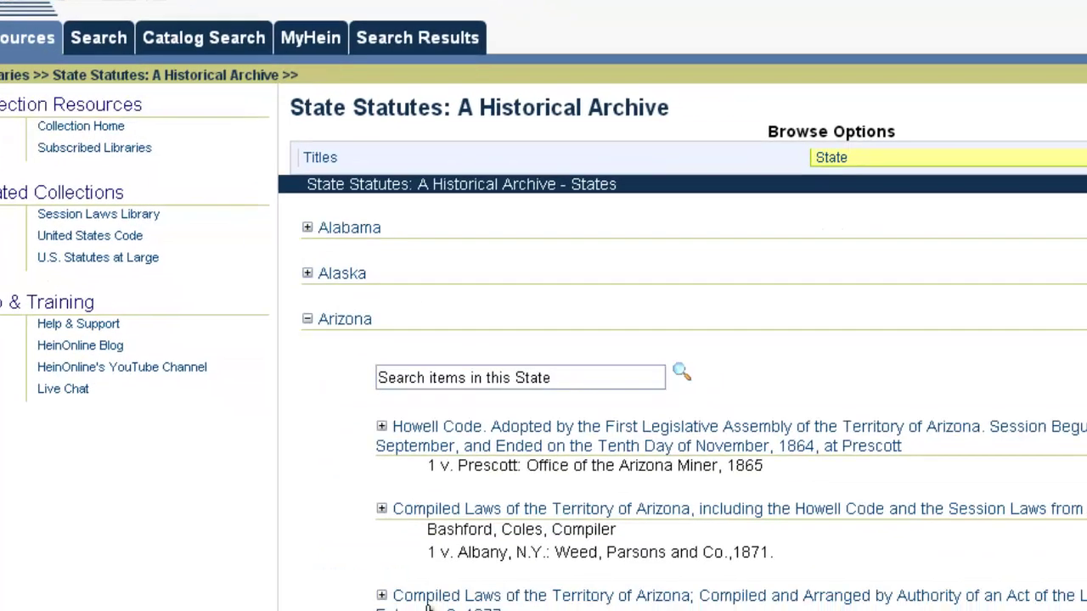
click(427, 599)
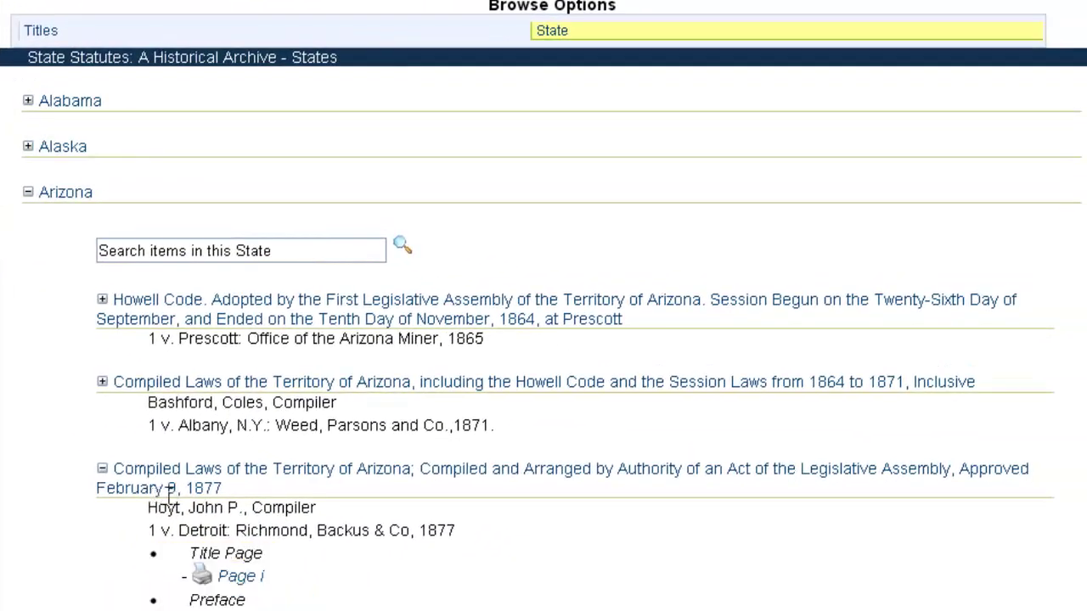
scroll(238, 585, down, 3)
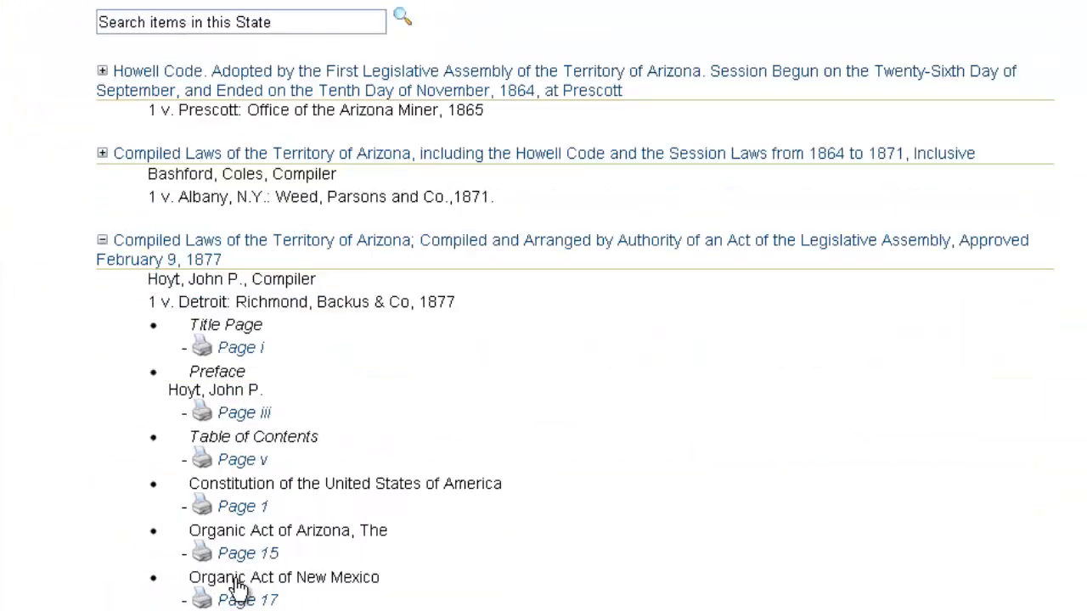
scroll(243, 513, down, 2)
scroll(242, 465, down, 2)
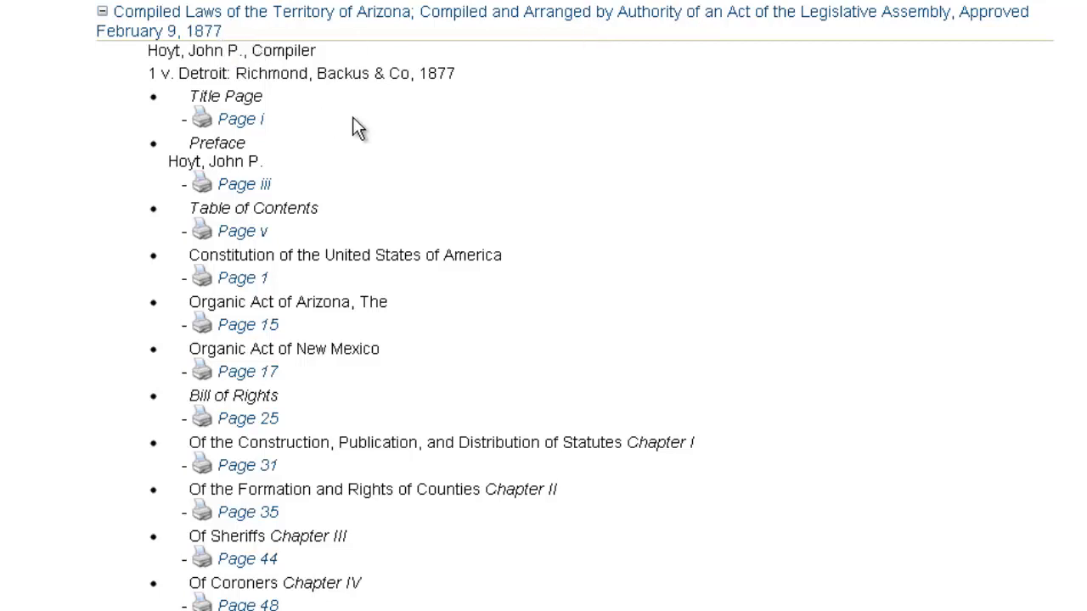
Step: Examine how the Chapter I entry of the 1877 Arizona compilation presents its section title and its chapter description
scroll(352, 117, down, 3)
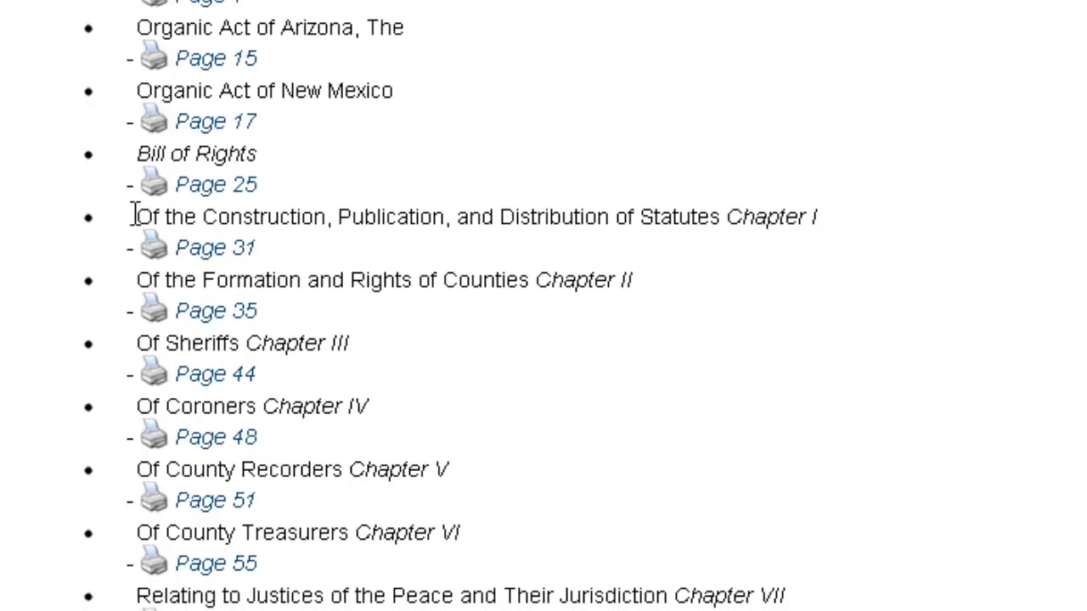
drag(134, 216, 722, 212)
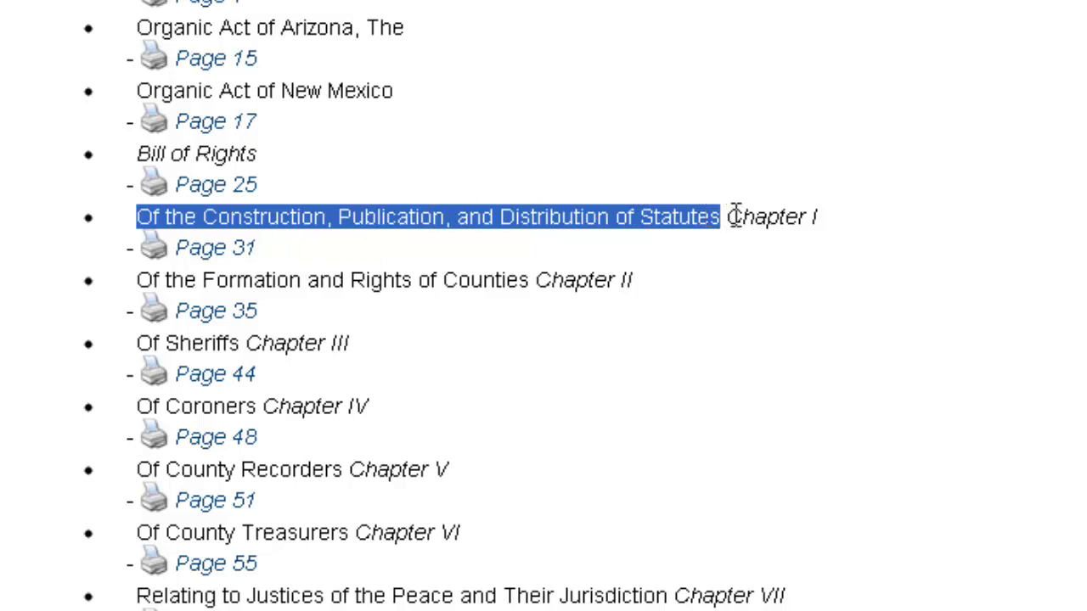
drag(724, 214, 849, 226)
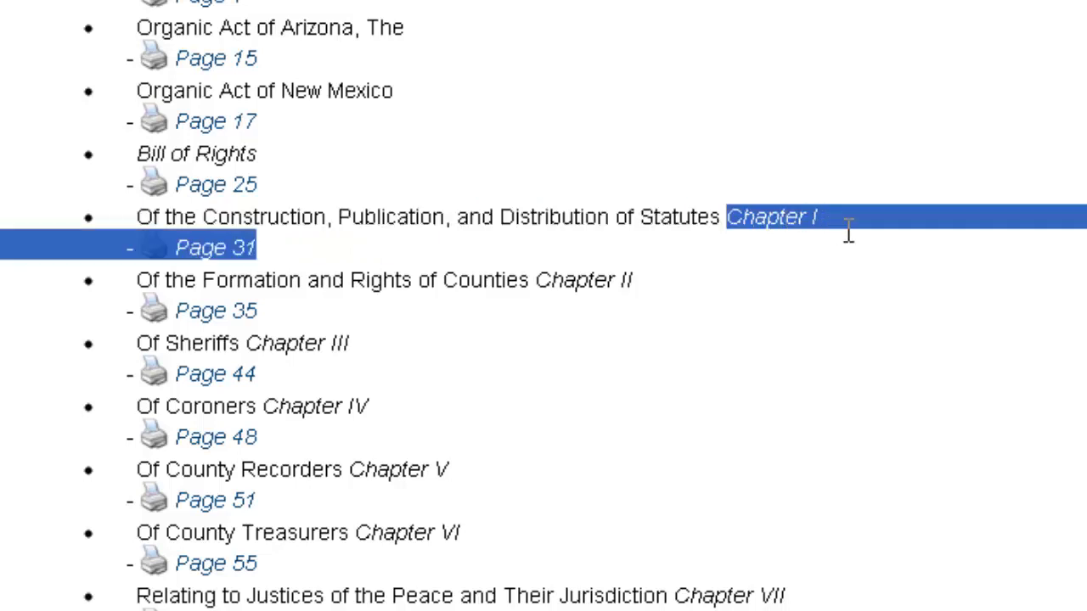
click(817, 282)
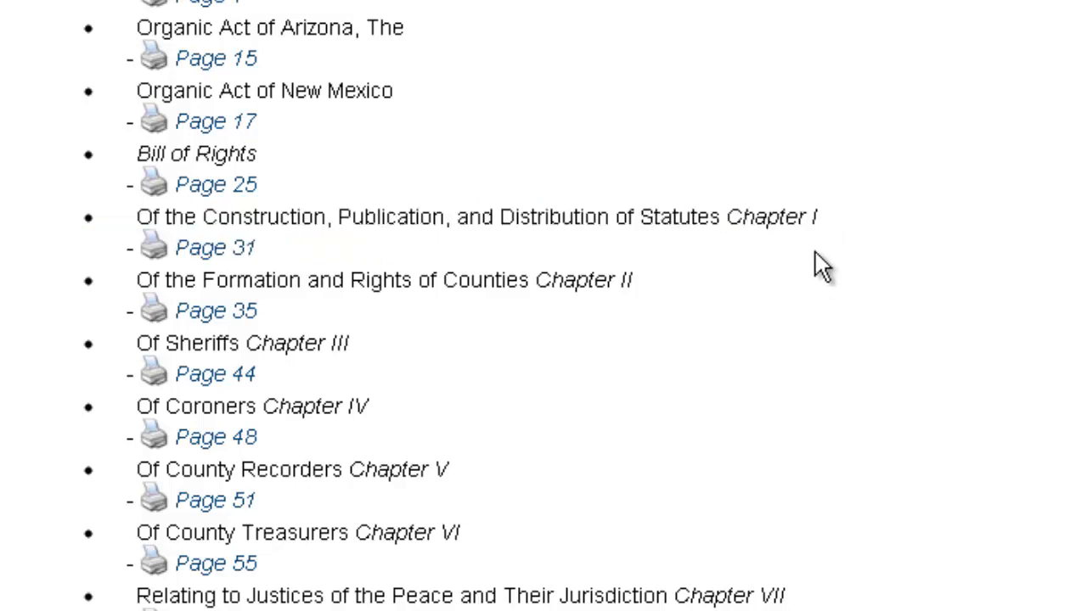
drag(816, 216, 726, 218)
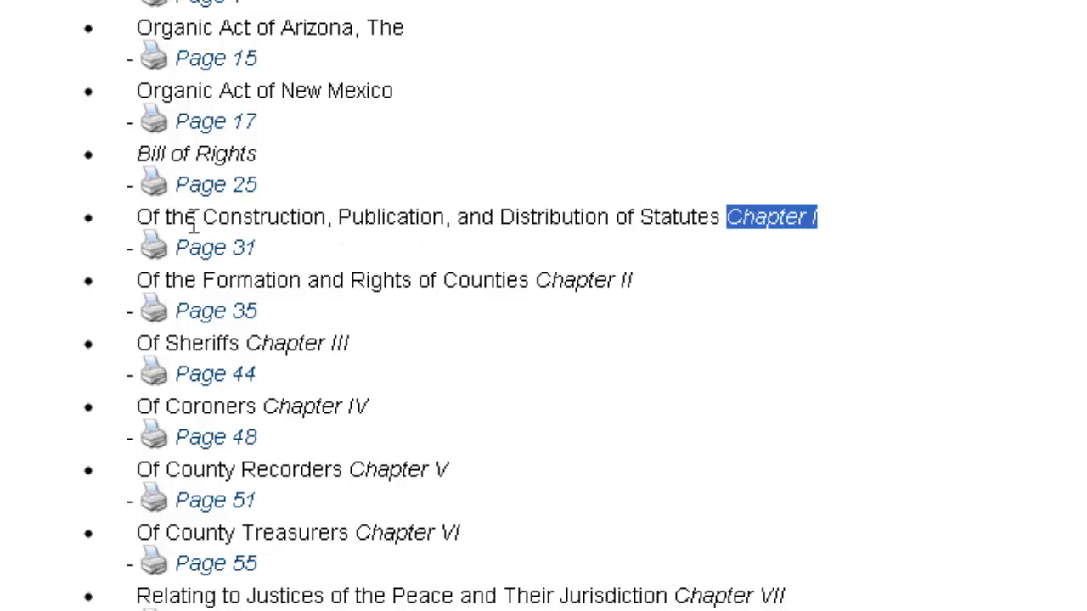
click(660, 283)
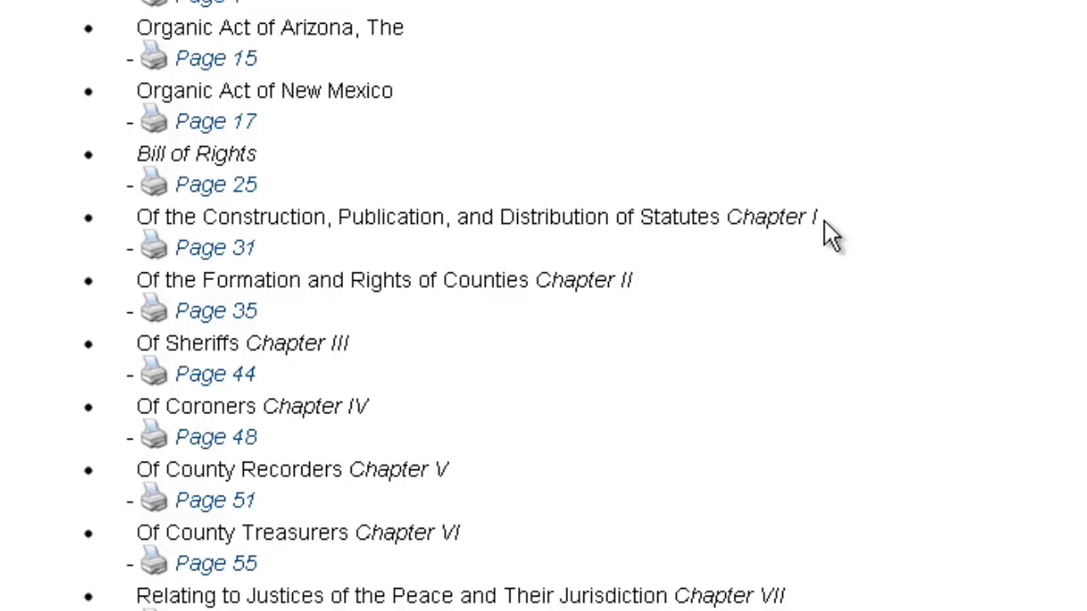
drag(824, 220, 726, 216)
click(734, 237)
Step: Look through the further chapters of the Arizona compilation and highlight the section title Of Marriages in Chapter XXX
scroll(467, 608, down, 16)
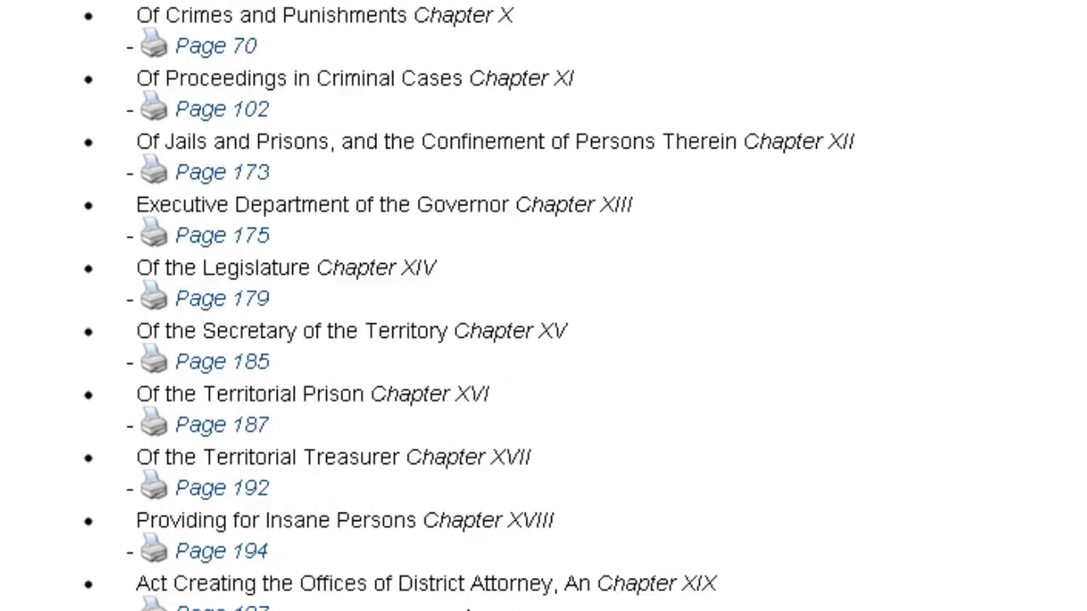
scroll(467, 608, down, 3)
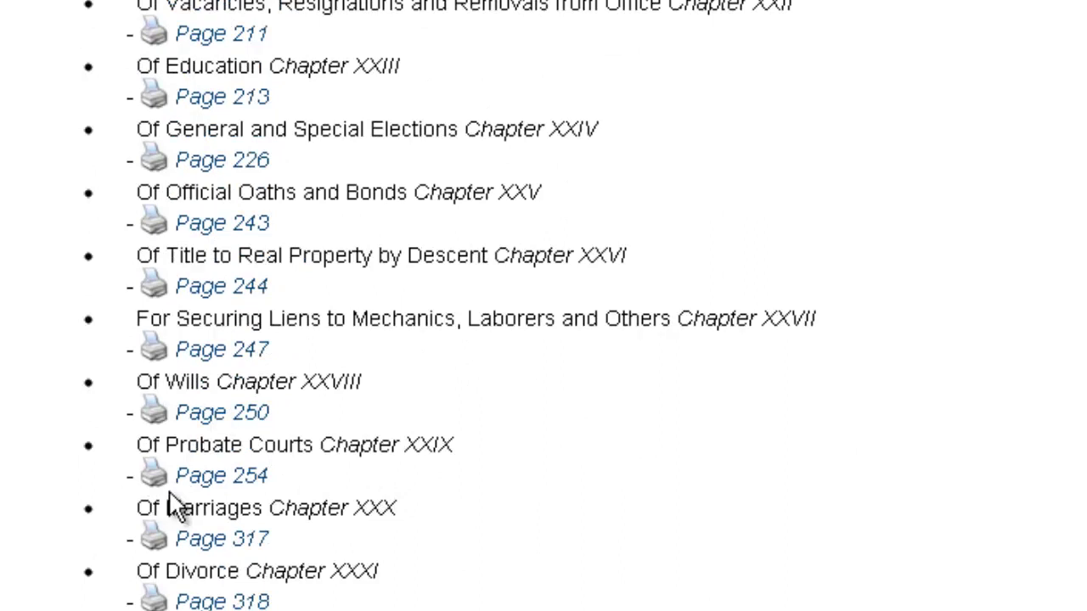
drag(166, 508, 144, 507)
click(259, 507)
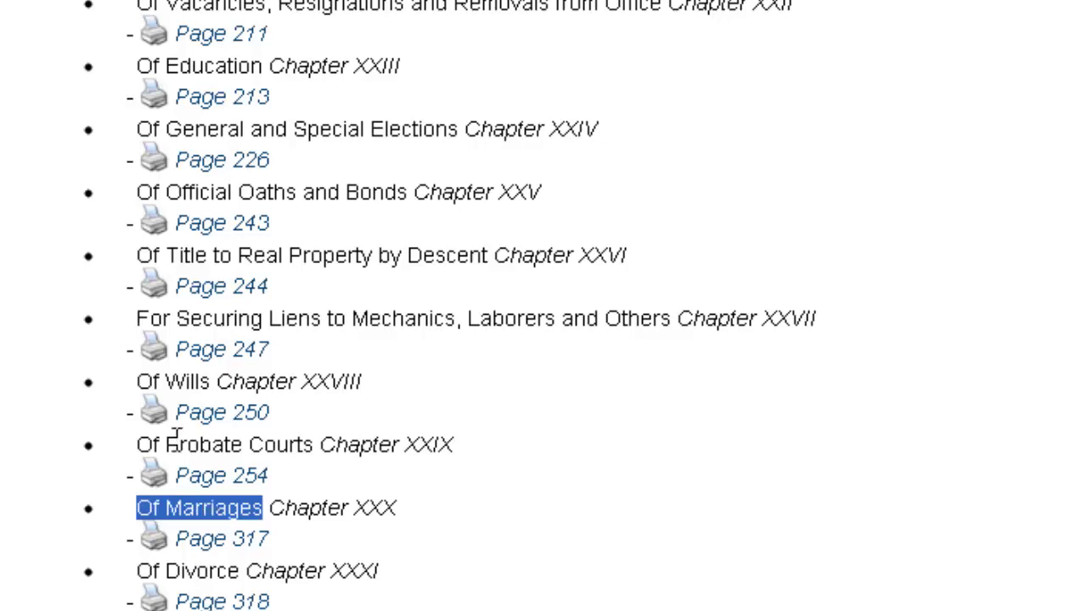
click(674, 424)
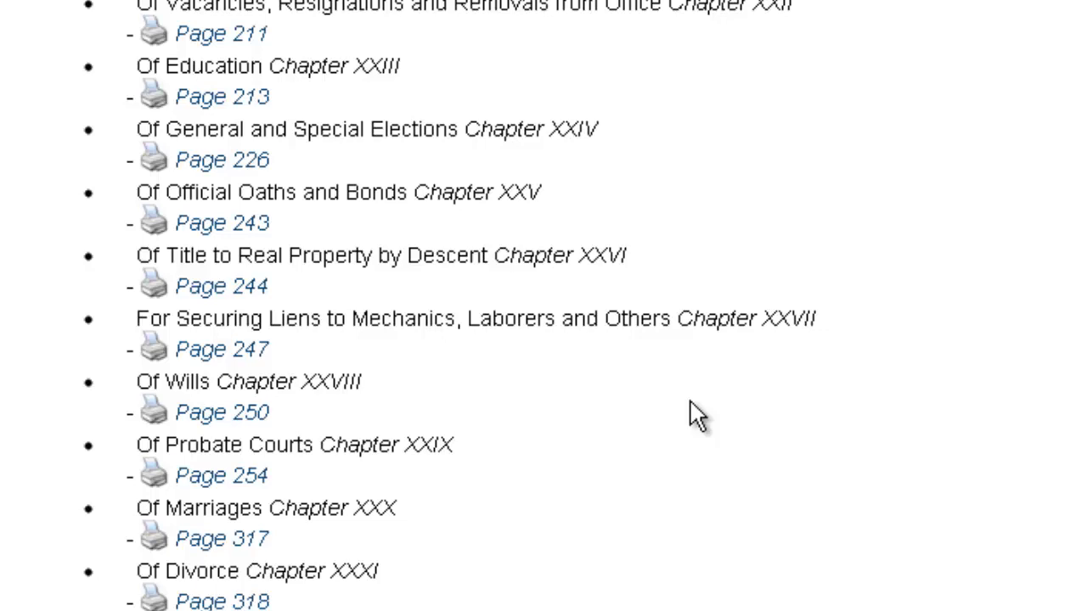
Step: Collapse the Arizona titles and open the field search for State Statutes: A Historical Archive
scroll(745, 347, up, 3)
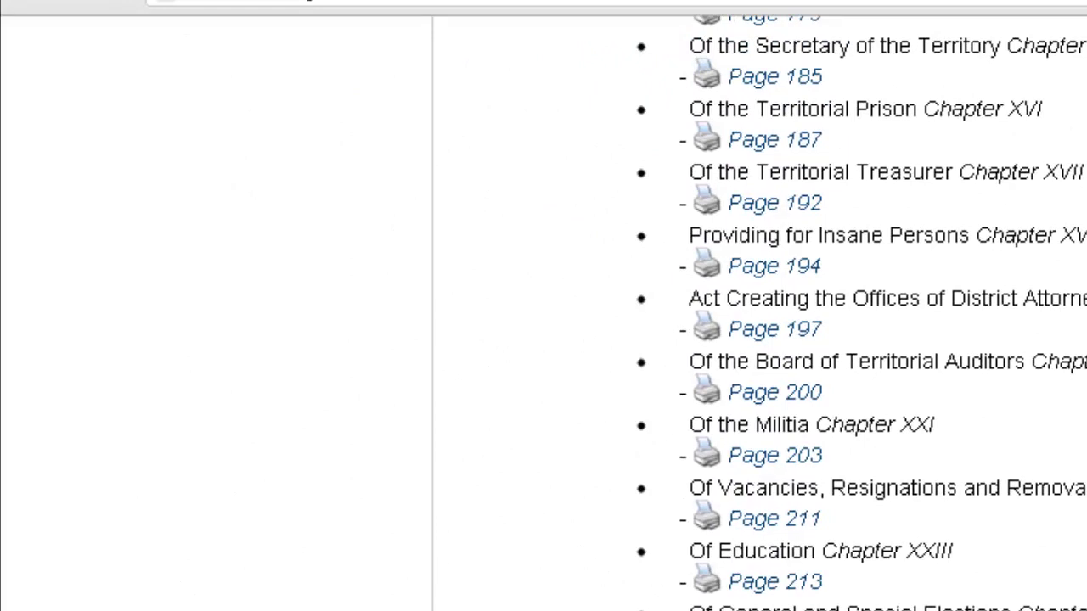
scroll(760, 315, up, 12)
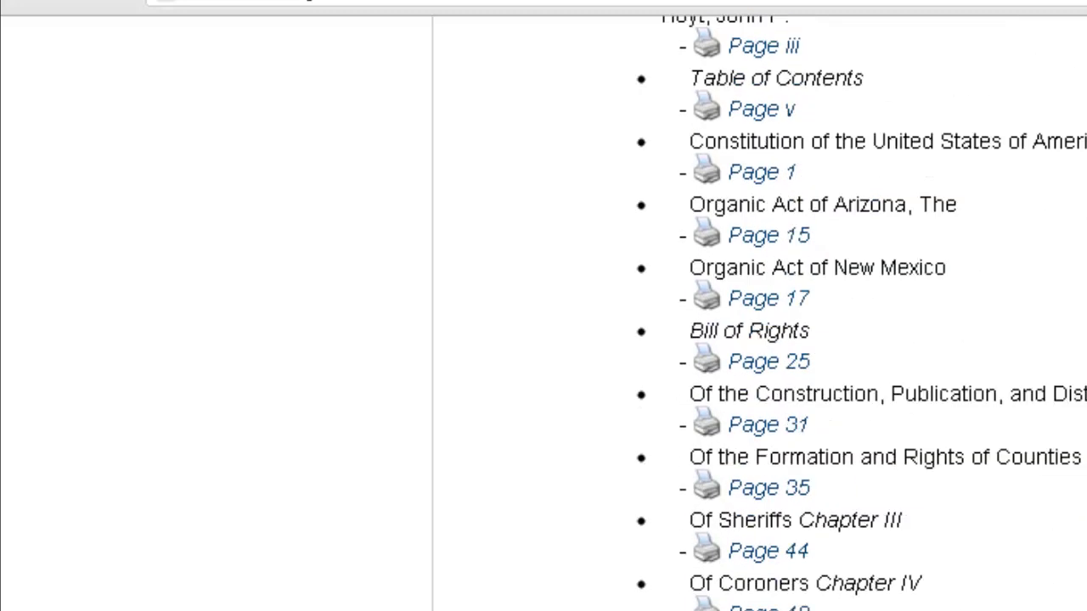
scroll(760, 314, up, 10)
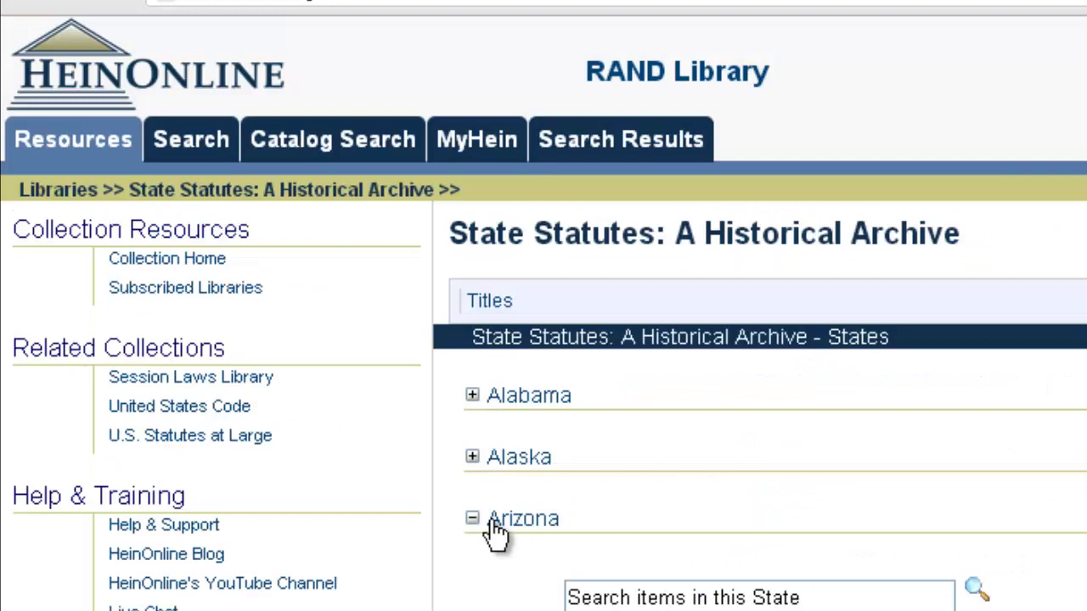
click(495, 531)
click(192, 146)
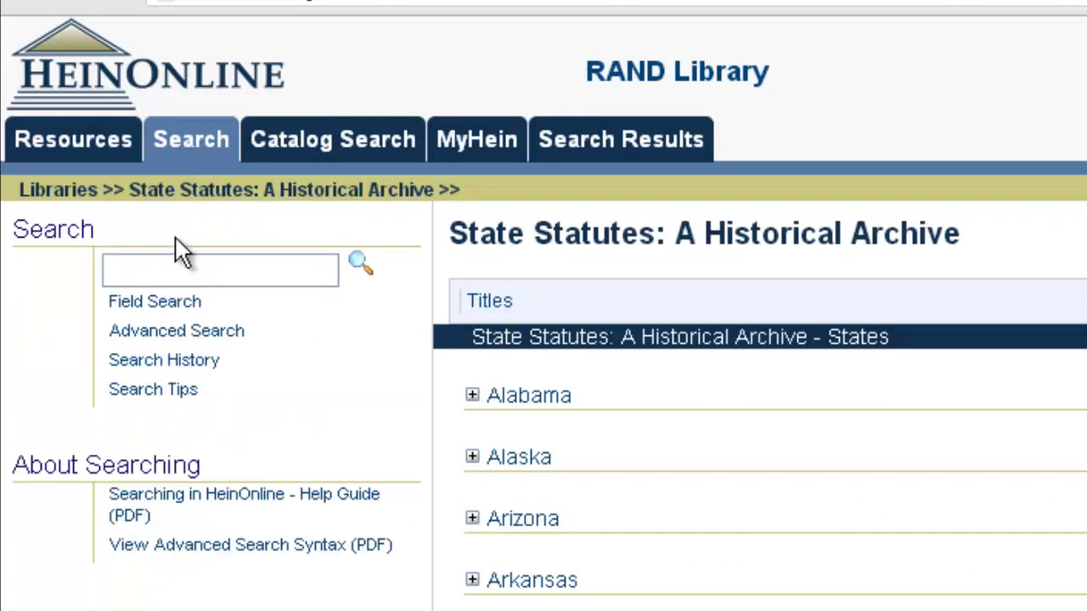
click(181, 302)
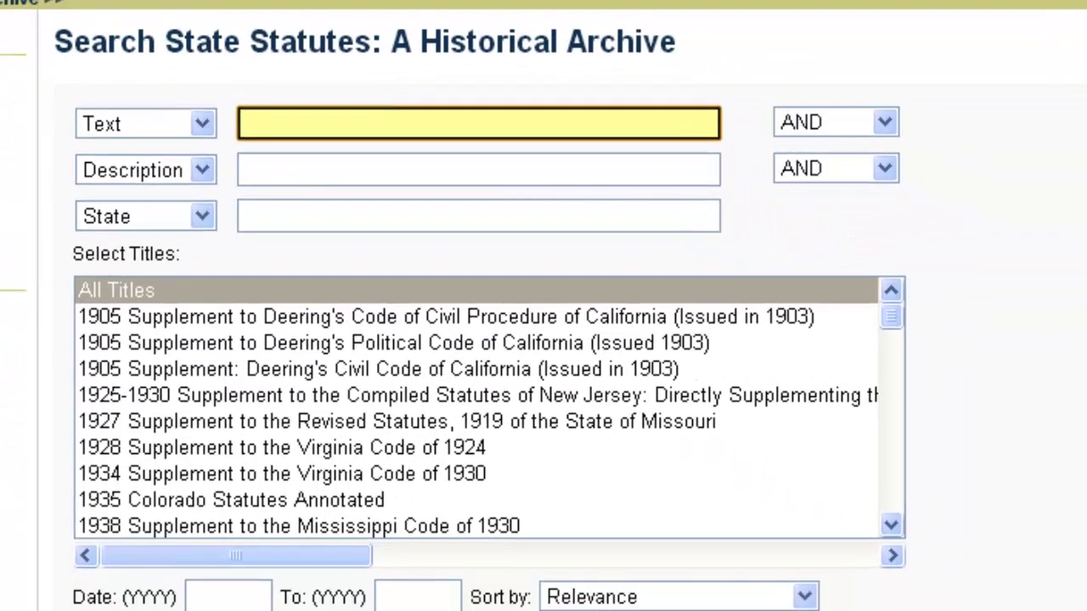
Step: Set the first search field to State and enter Texas as its term
click(110, 127)
click(110, 201)
click(319, 112)
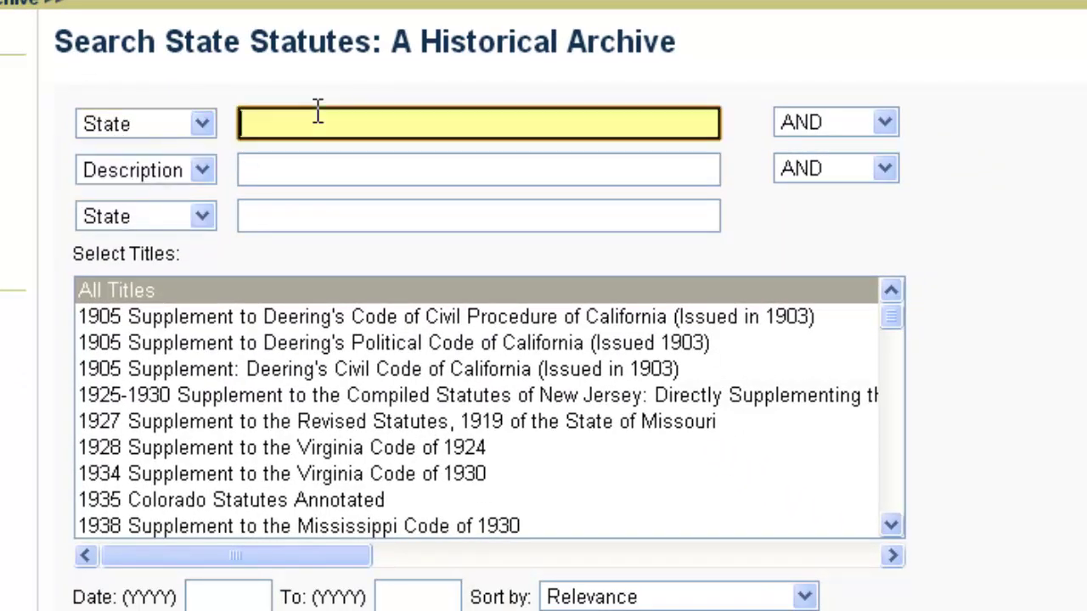
text(Texas)
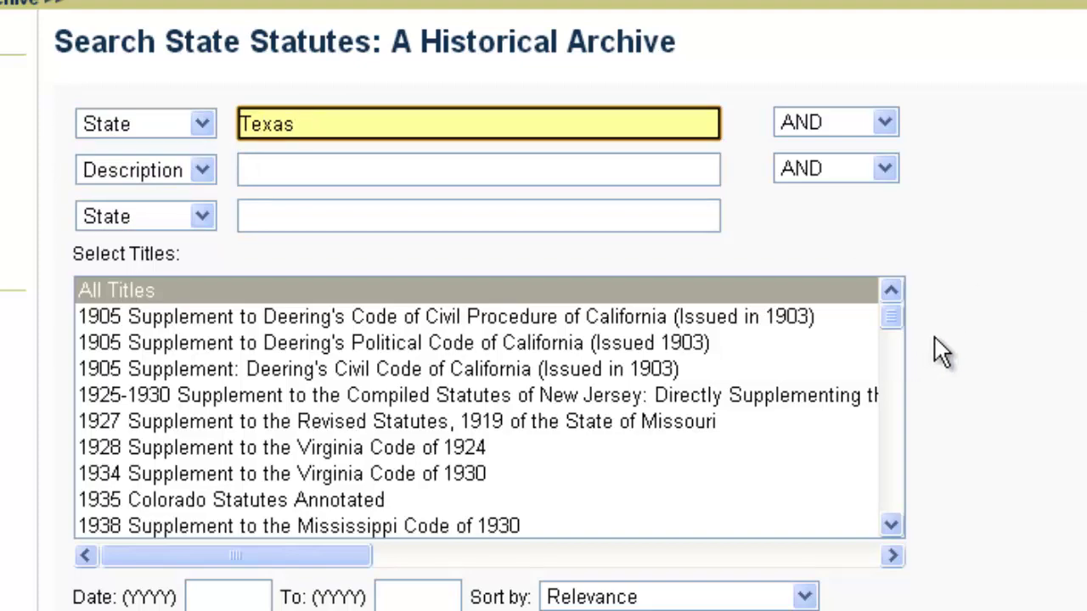
Step: Look through the list of selectable titles down to the Wyoming entries and return to All Titles
click(894, 329)
drag(894, 326, 904, 508)
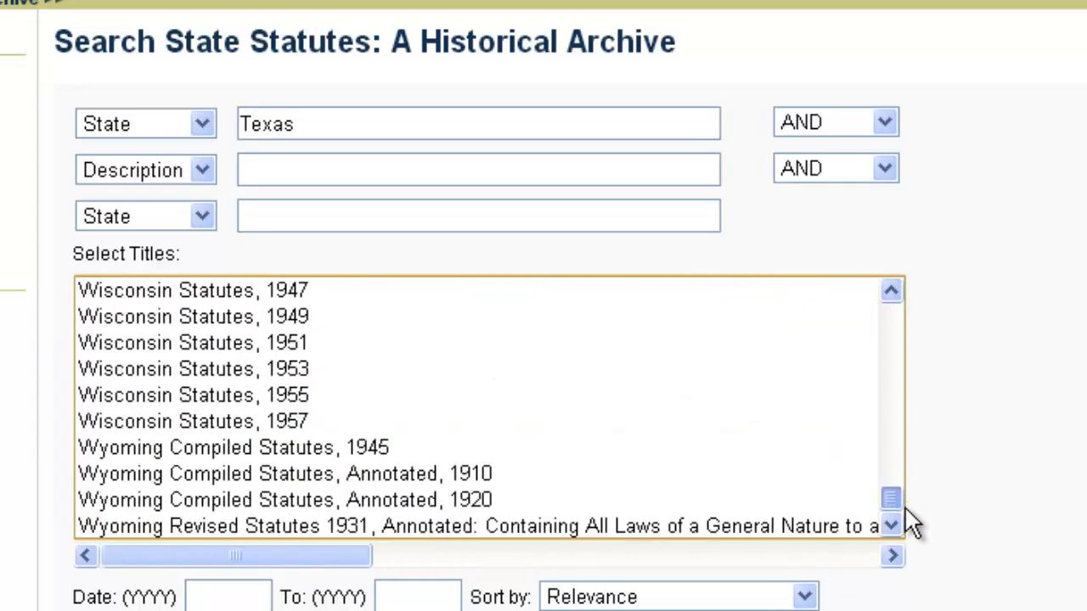
scroll(357, 444, up, 10)
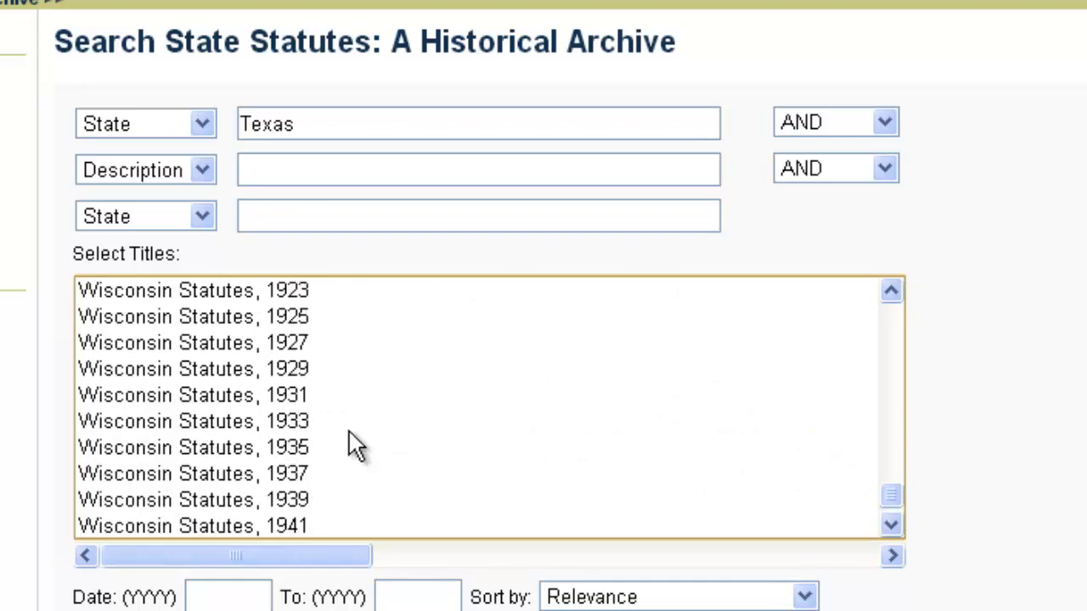
scroll(356, 444, up, 5)
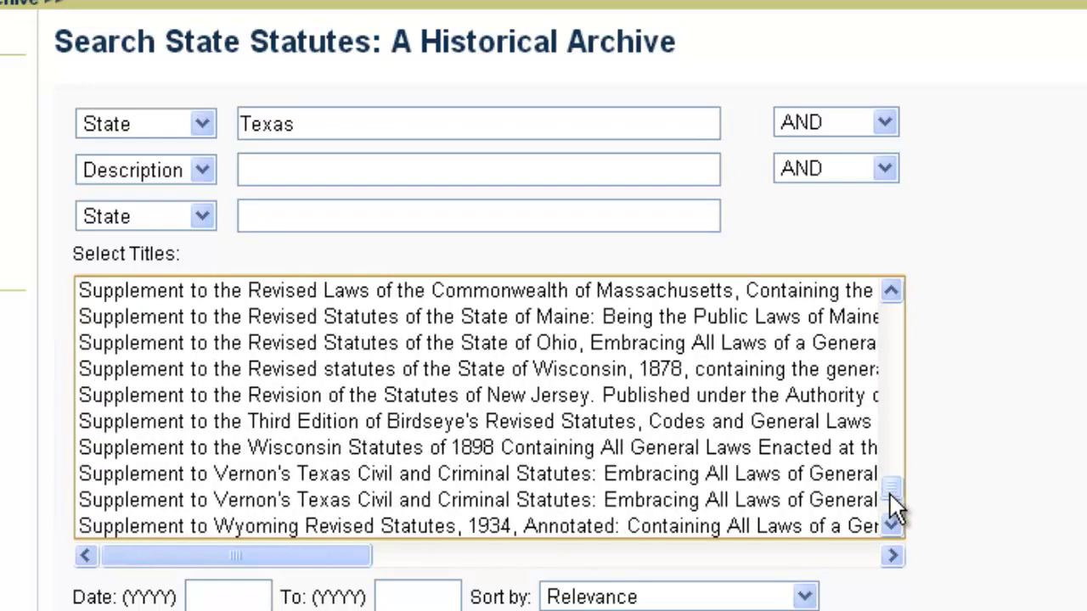
drag(890, 482, 886, 312)
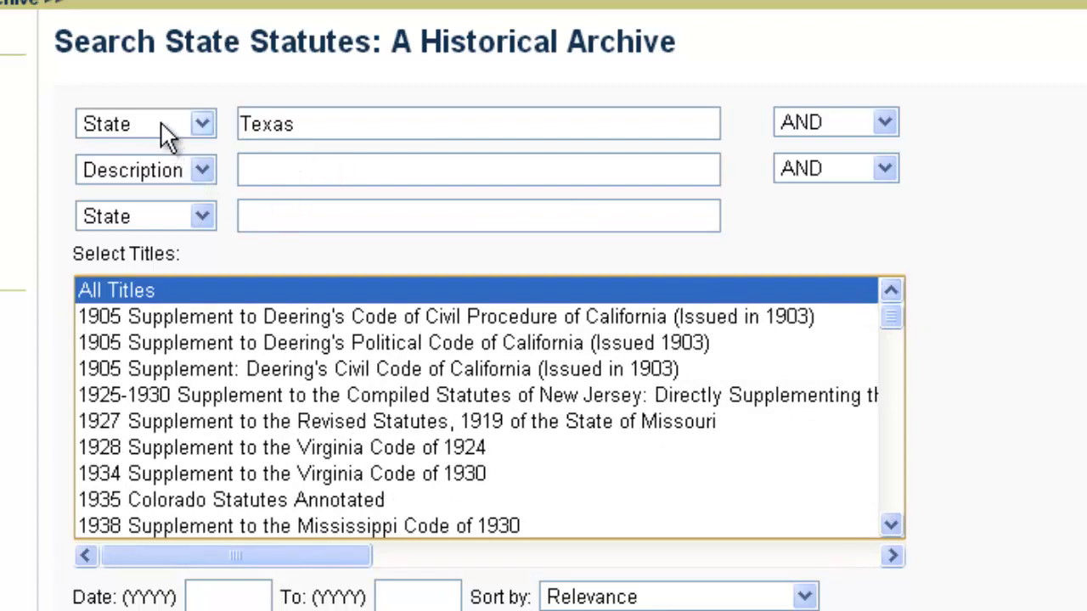
Step: Enter the quoted phrase "penal code" as the Description term of the Texas search
click(382, 113)
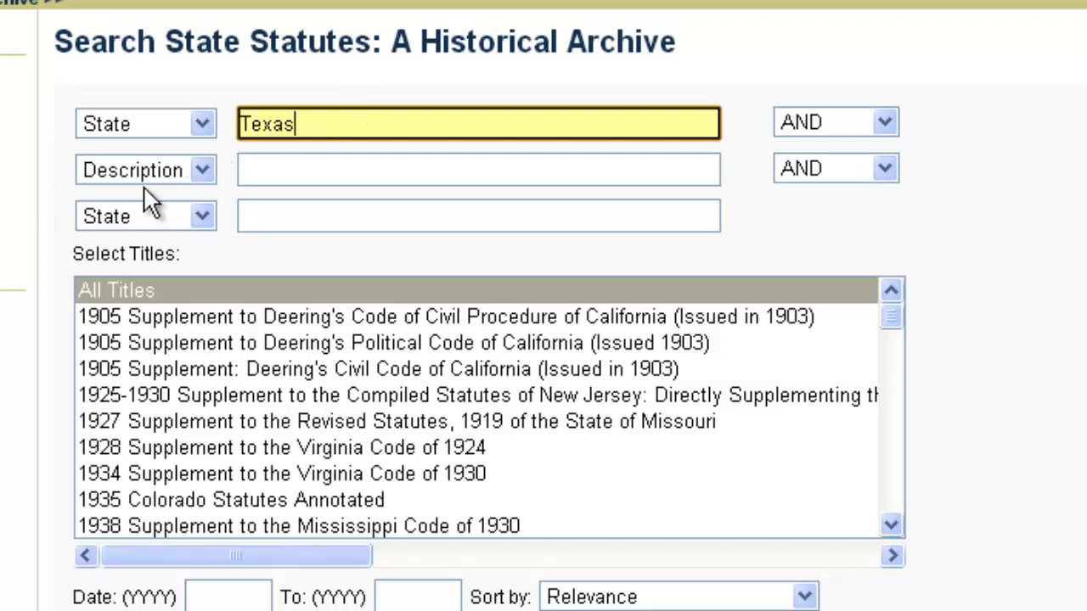
click(255, 169)
text(")
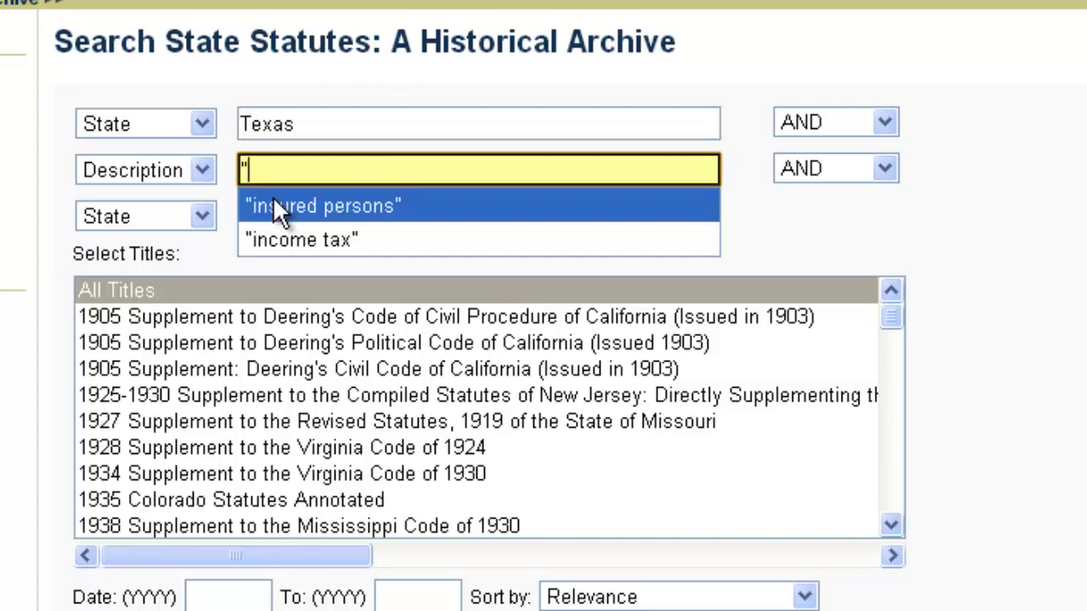
text(penal code")
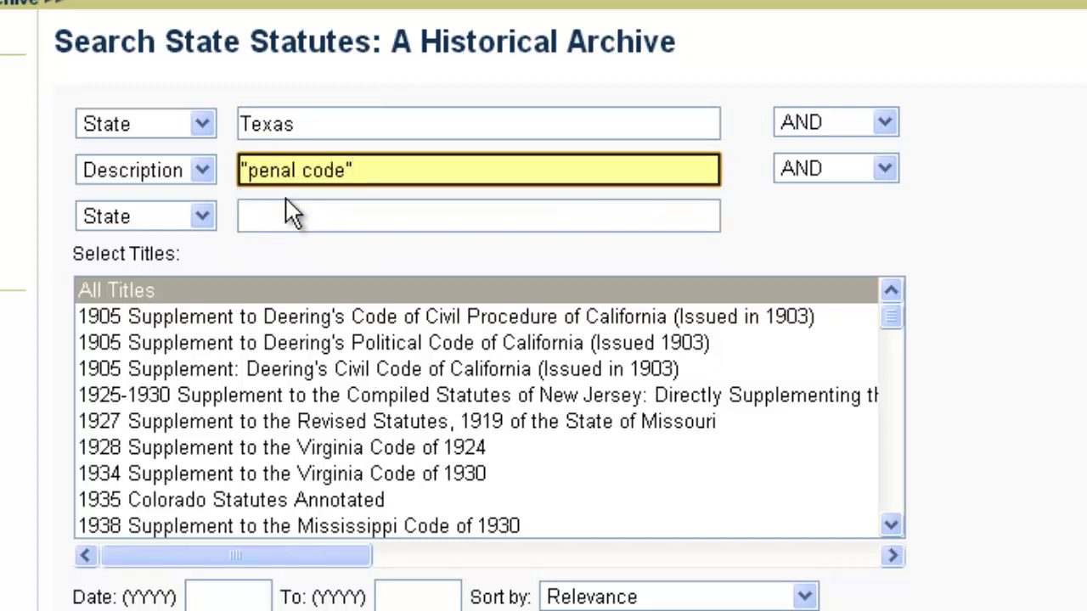
Step: Set the third search field to Text, enter arson as its term, and run the search
click(149, 219)
click(153, 245)
click(330, 222)
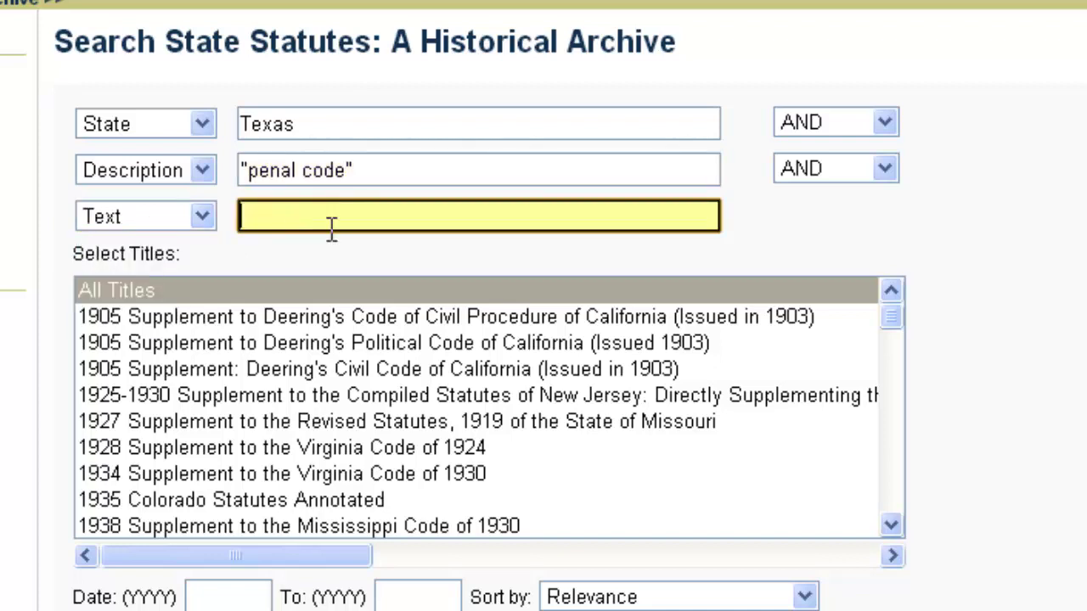
text(arson)
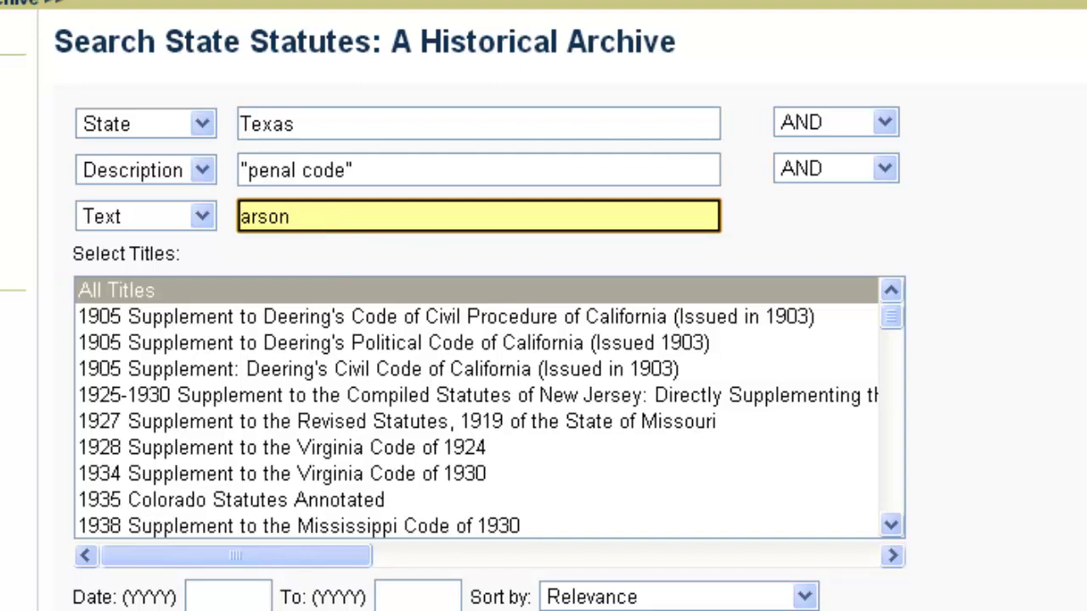
key(Return)
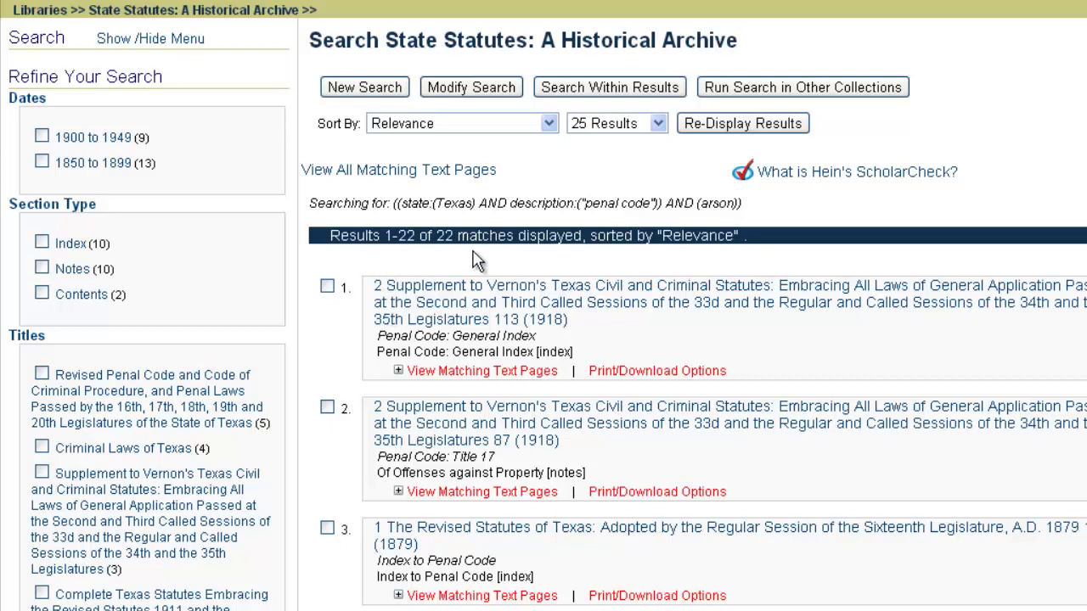
Step: Examine the first result's Penal Code: General Index description and its matching text pages for arson, then collapse them
scroll(578, 228, down, 3)
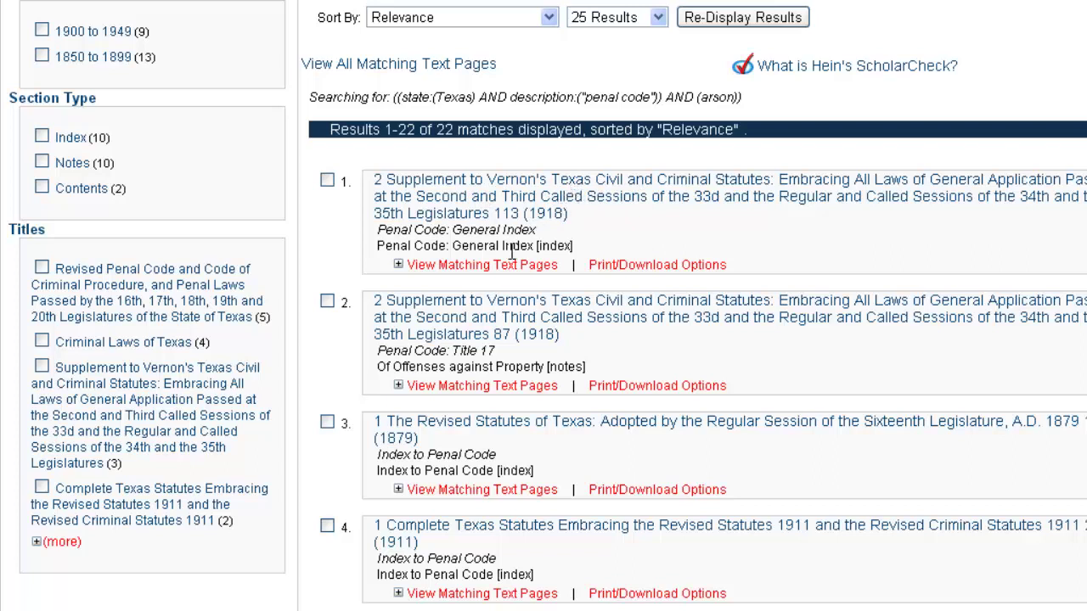
drag(373, 231, 560, 229)
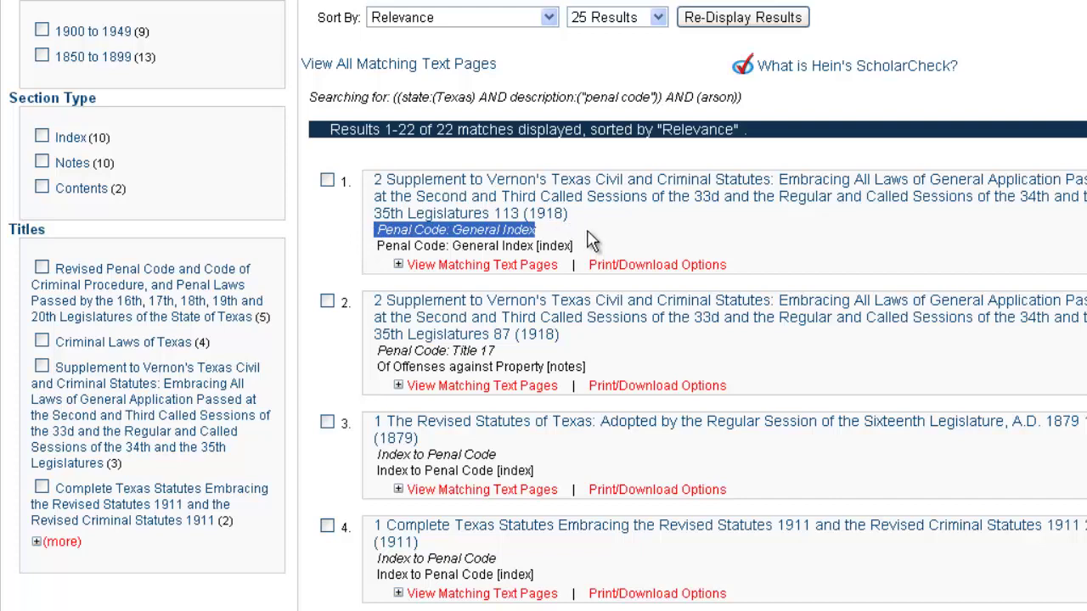
click(539, 266)
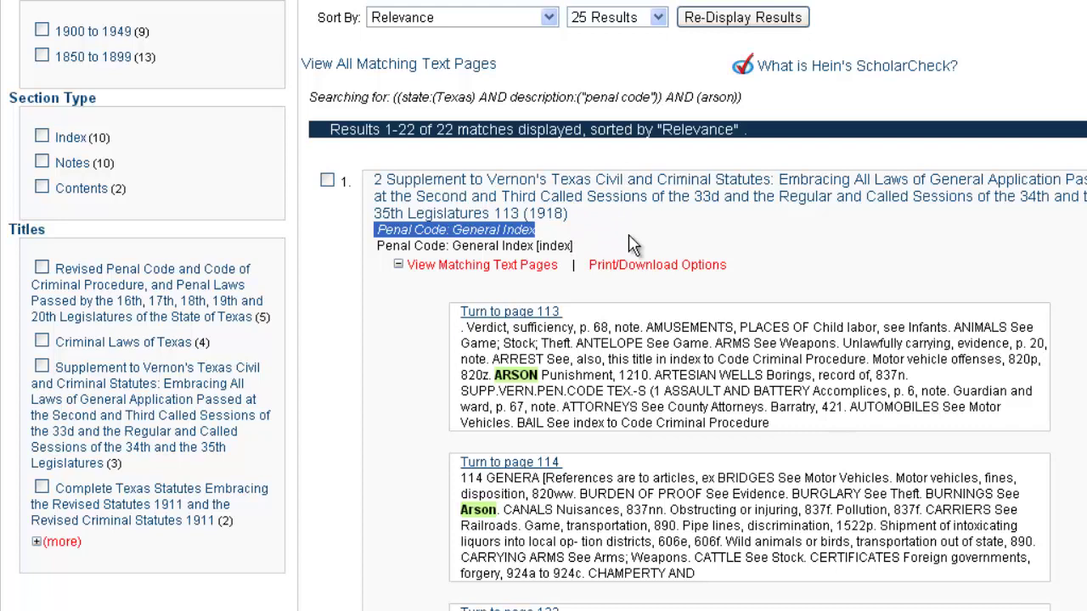
click(554, 268)
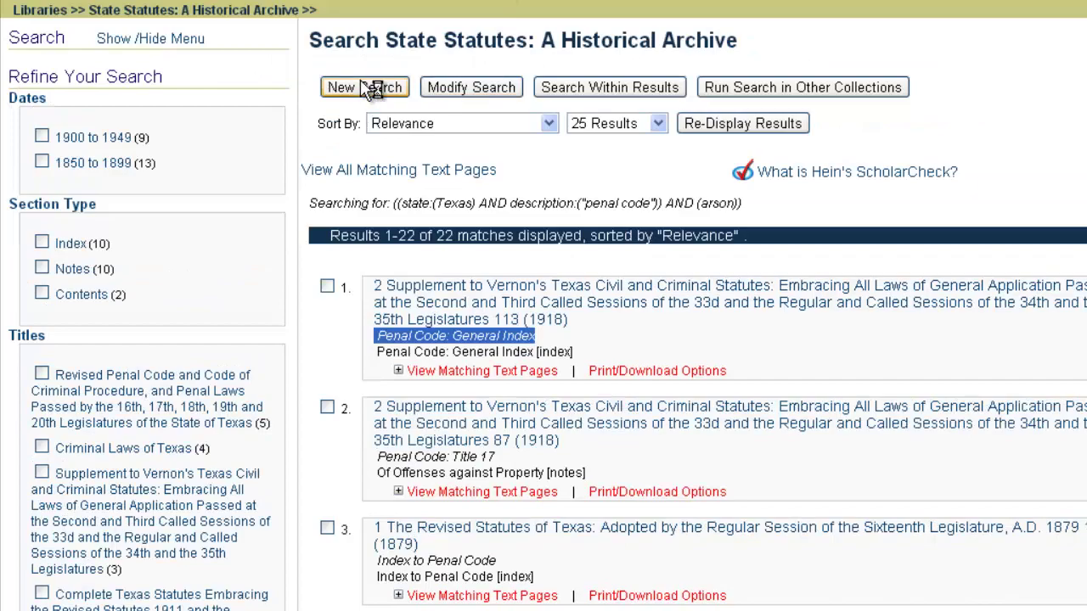
Step: Start a new field search with the first field set to State and Colorado as its term
click(360, 85)
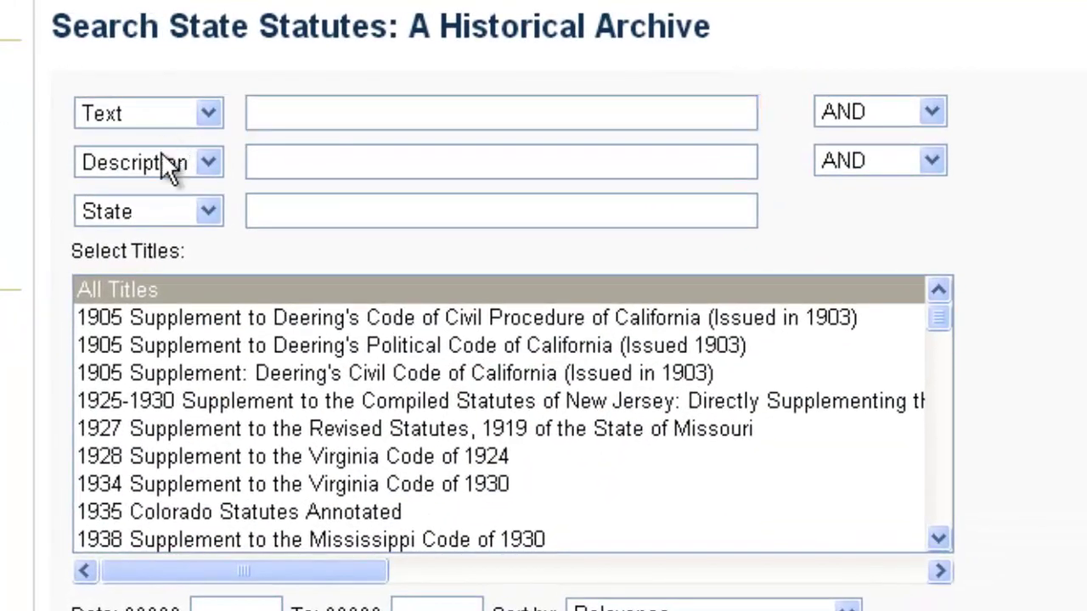
click(254, 104)
click(135, 219)
click(127, 113)
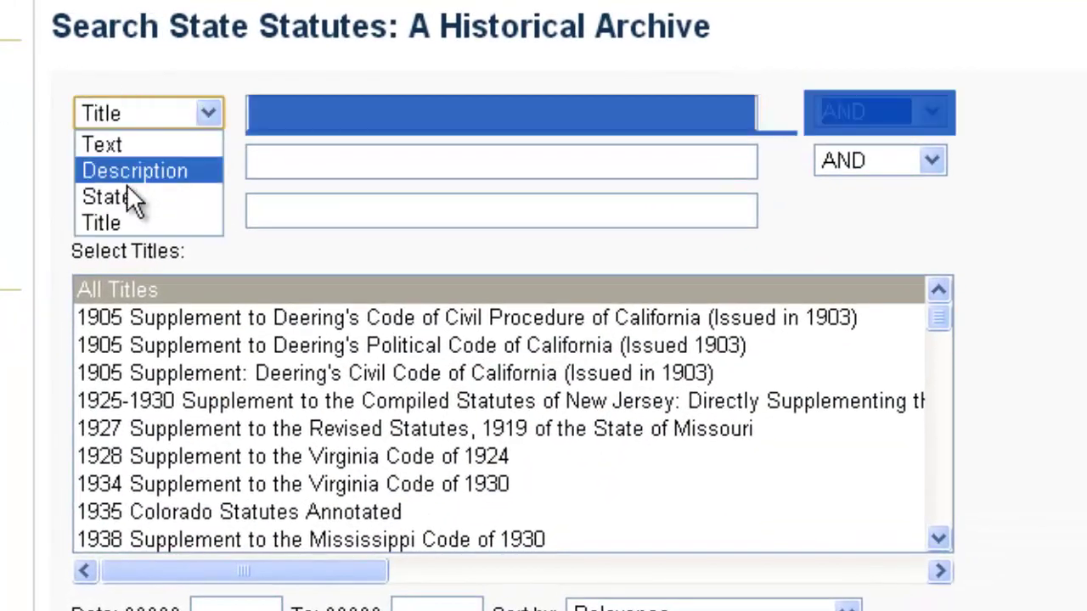
click(127, 197)
click(343, 113)
text(Co)
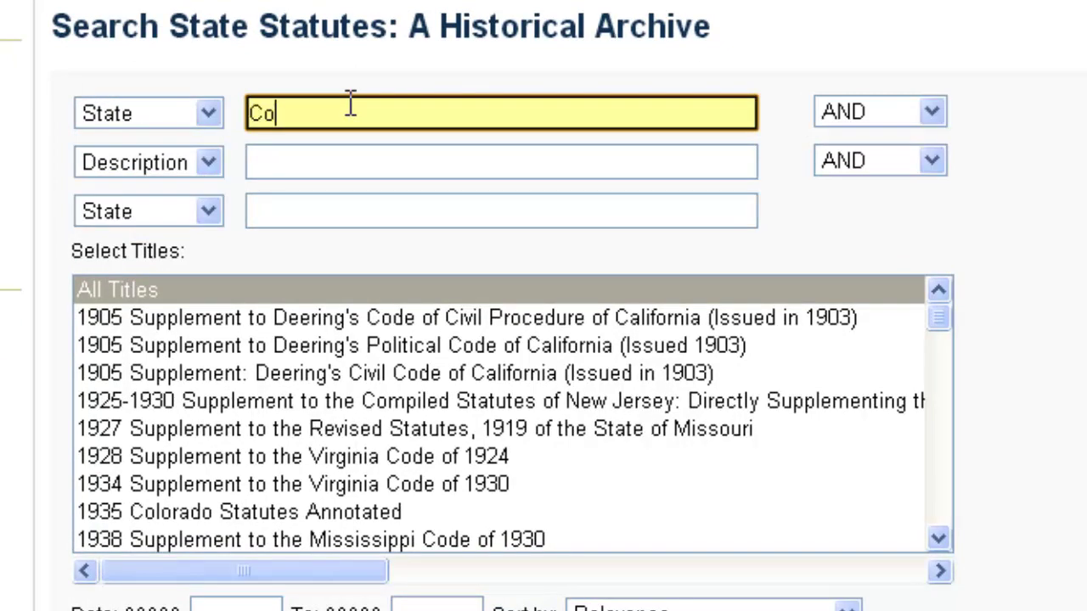
text(lorado)
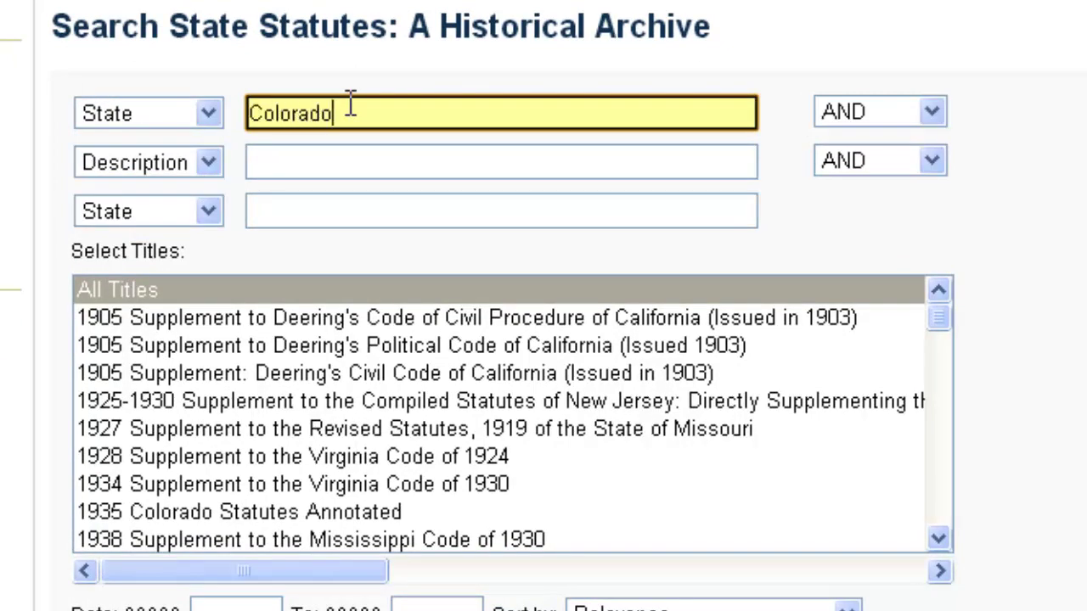
Step: Enter the quoted phrase "Chapter 3" as the Description term of the Colorado search
click(292, 172)
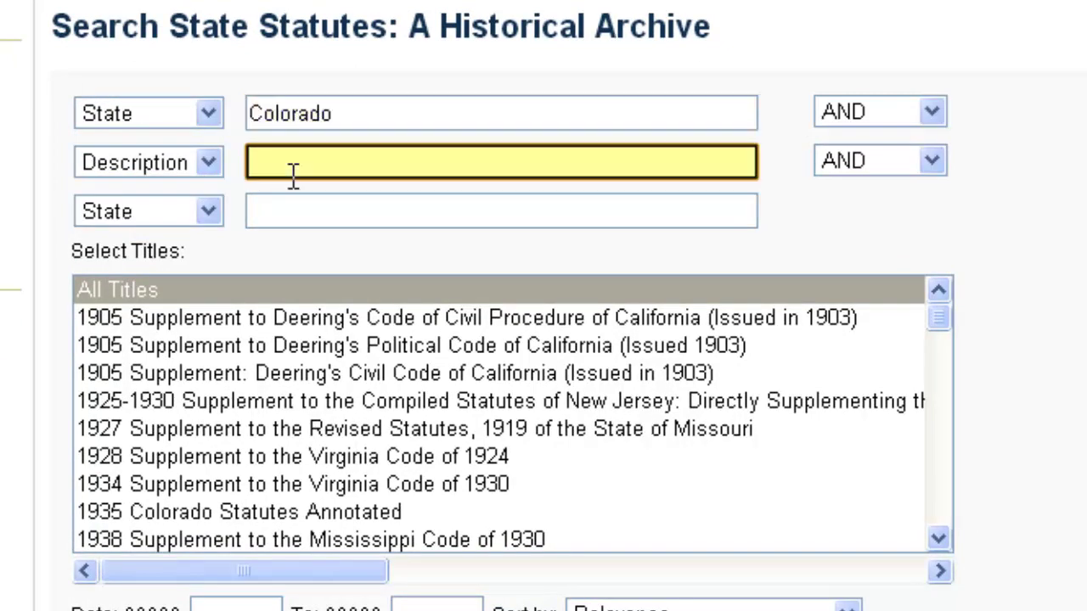
text("Chapt)
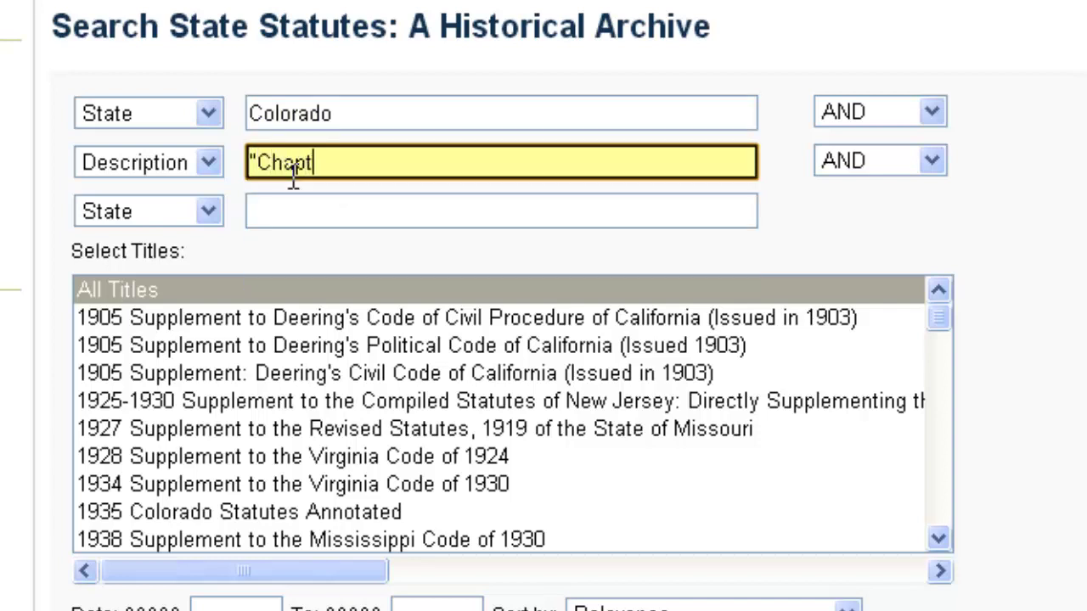
text(er 3")
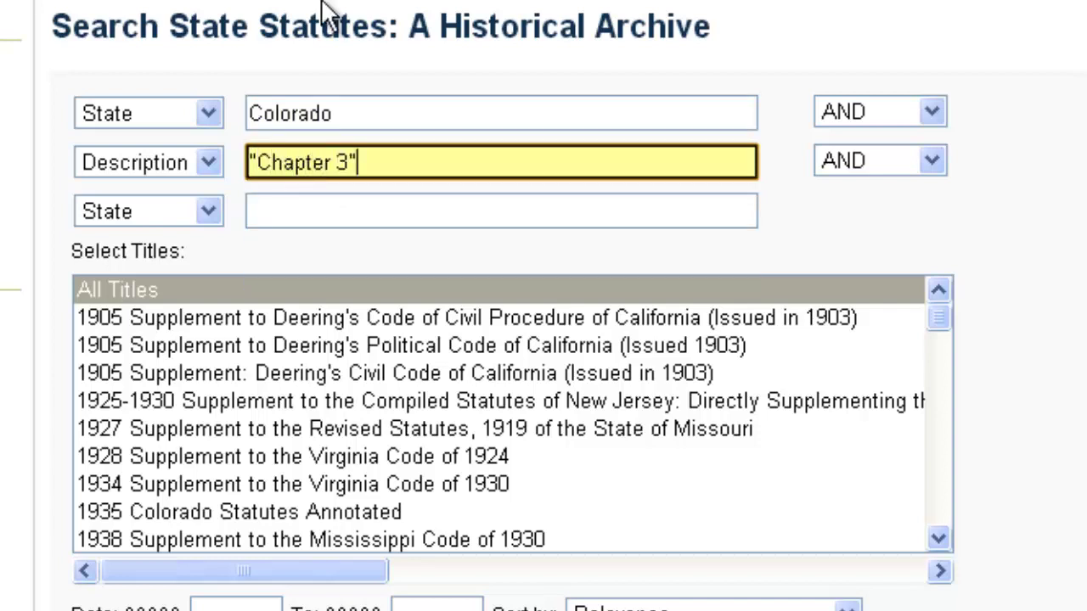
Step: Set the third search field to Text, enter the quoted phrase "open market" as its term, and run the search
click(144, 211)
click(145, 237)
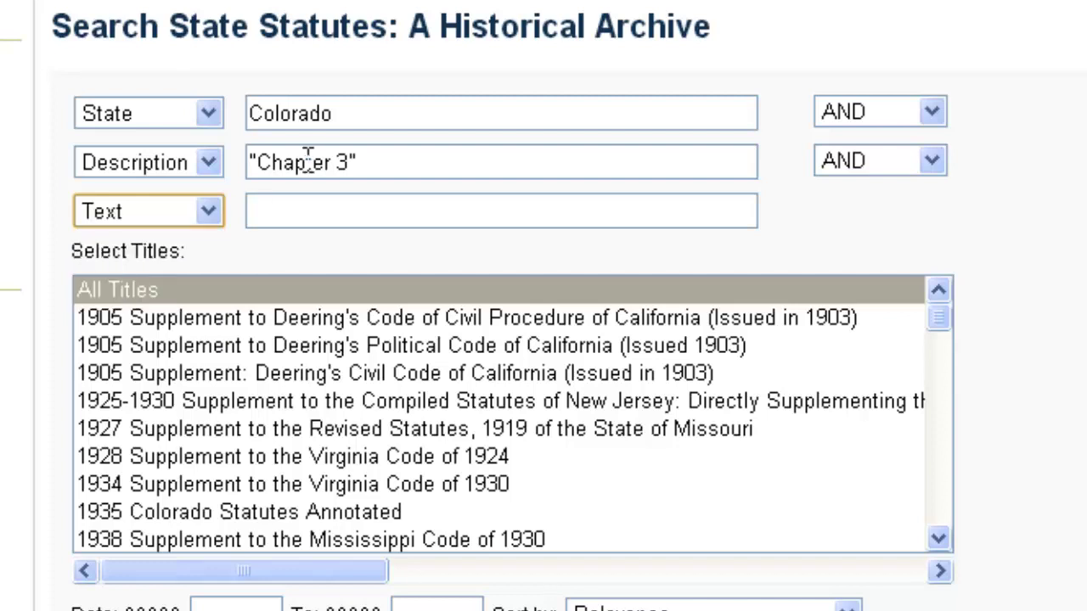
click(410, 215)
text(")
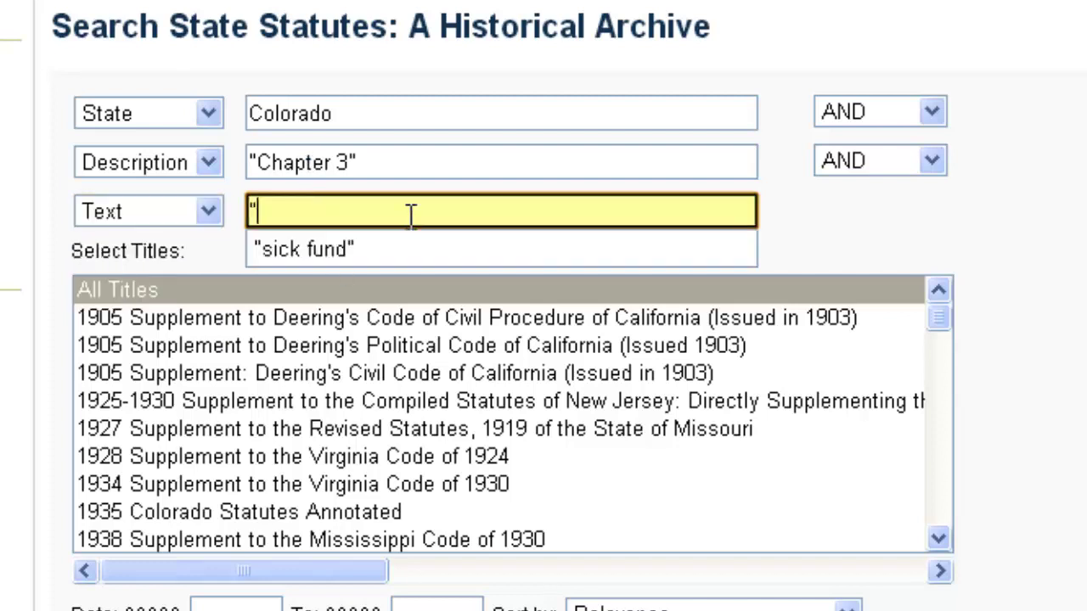
text(open market")
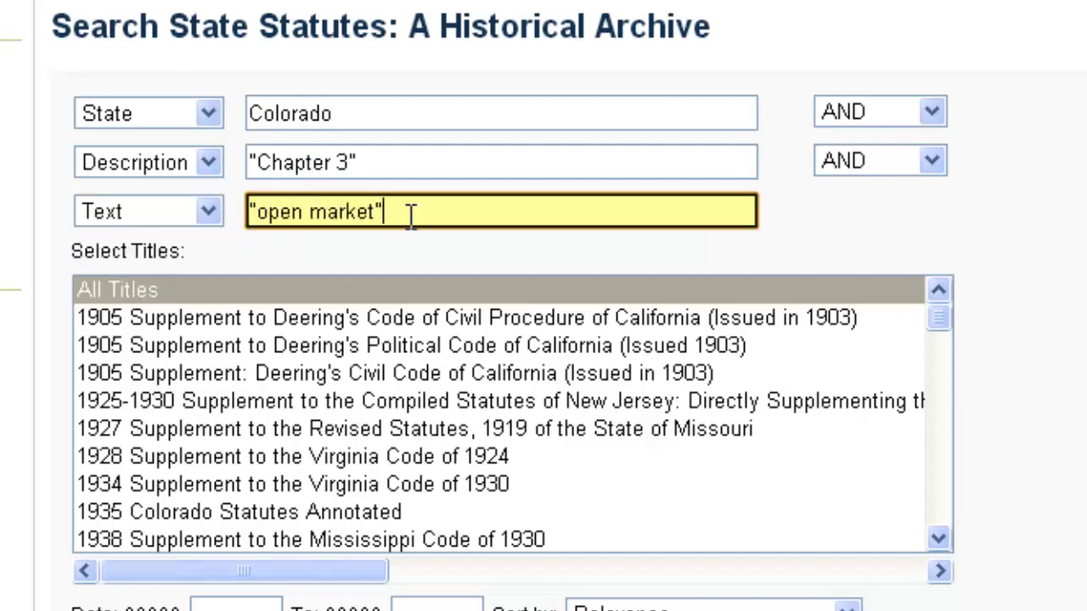
key(Tab)
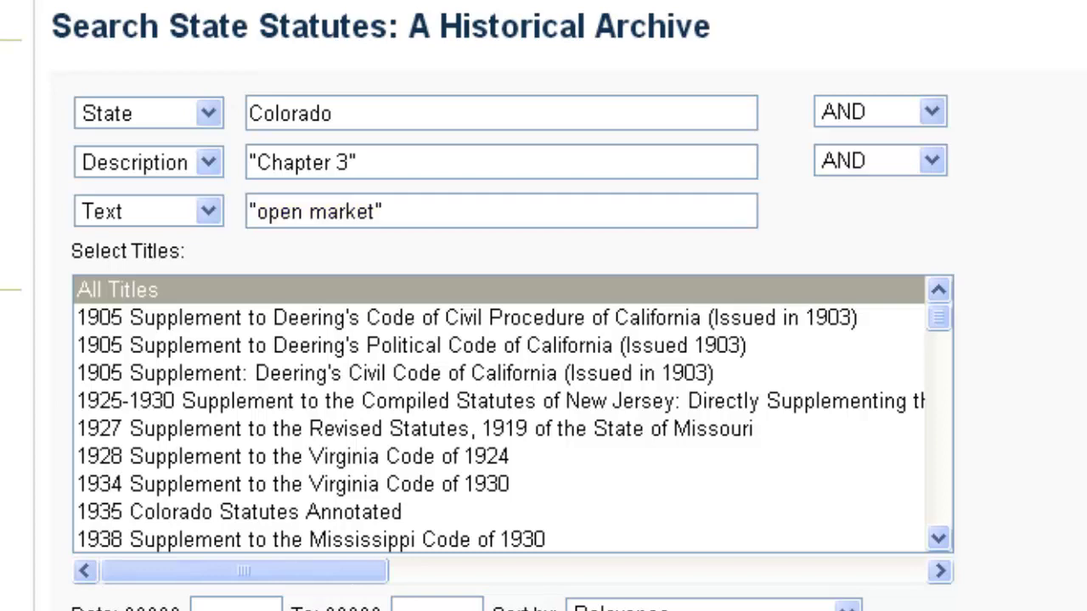
key(Return)
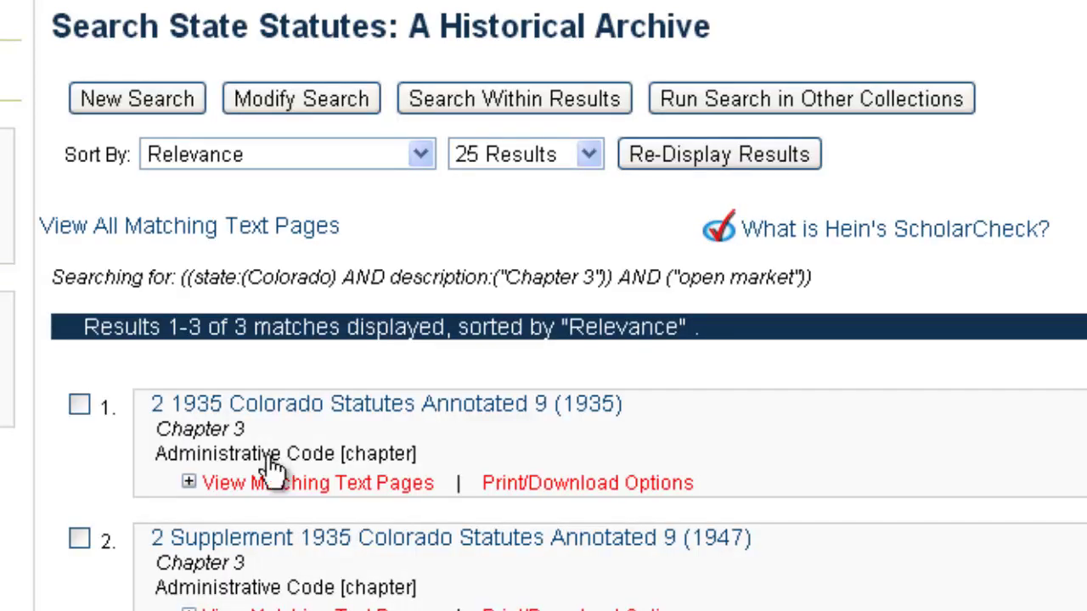
Step: Examine the Colorado results and the first result's matching text pages for open market, and collapse those pages
scroll(110, 263, down, 3)
scroll(111, 263, down, 5)
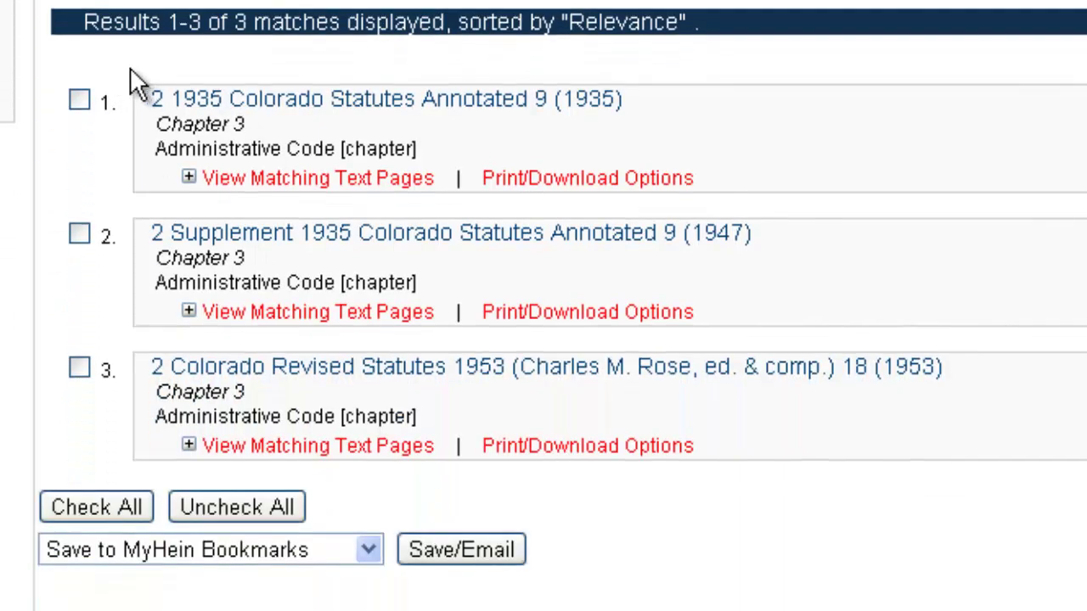
click(310, 179)
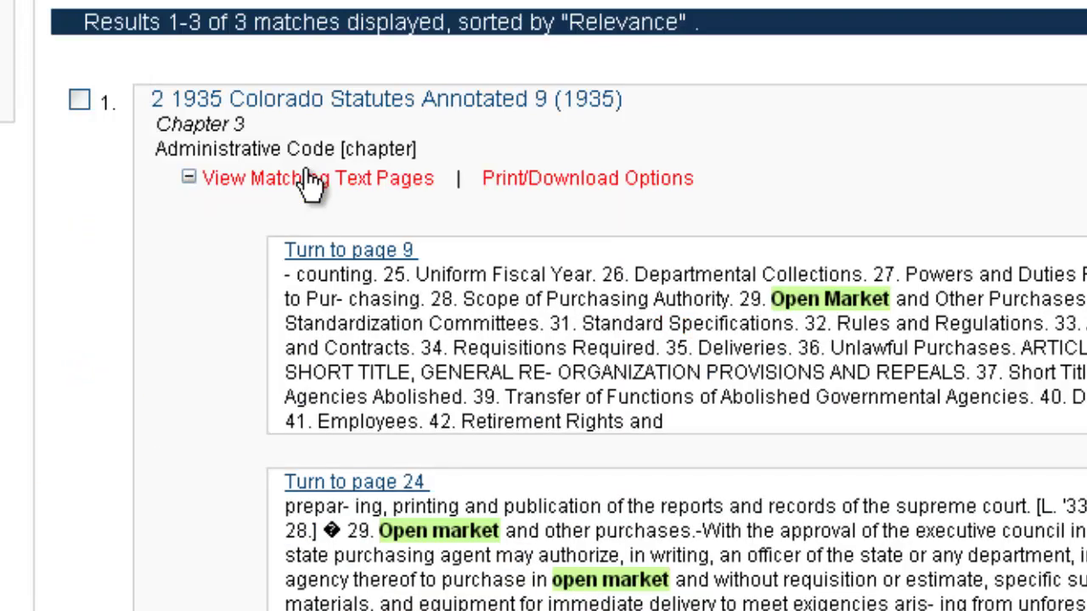
click(310, 181)
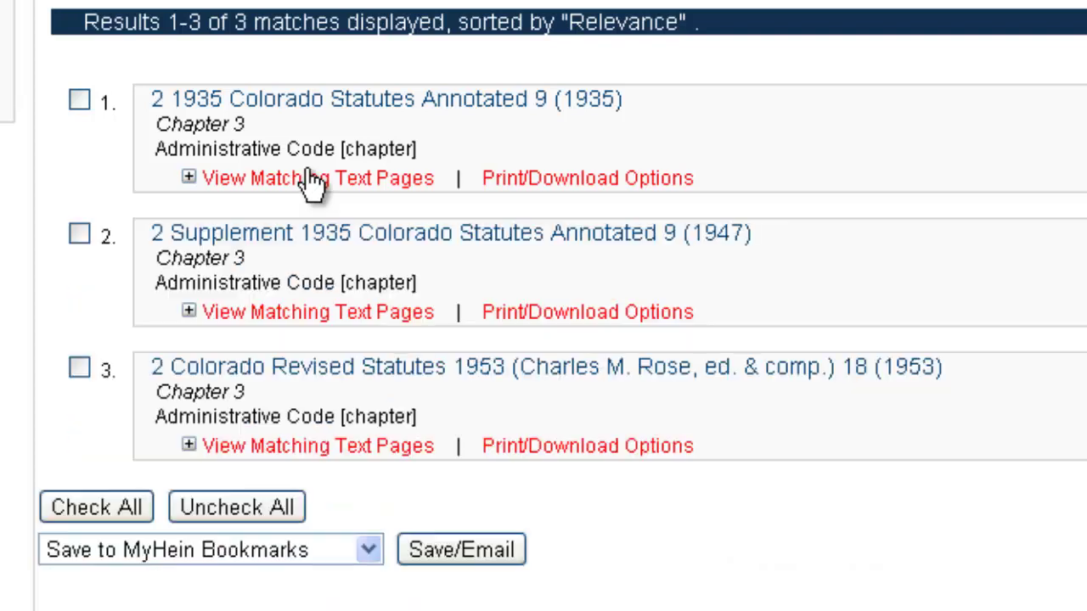
Step: Return to the Colorado search form and look at its From and To year fields for limiting the date
scroll(310, 225, down, 3)
scroll(314, 223, down, 5)
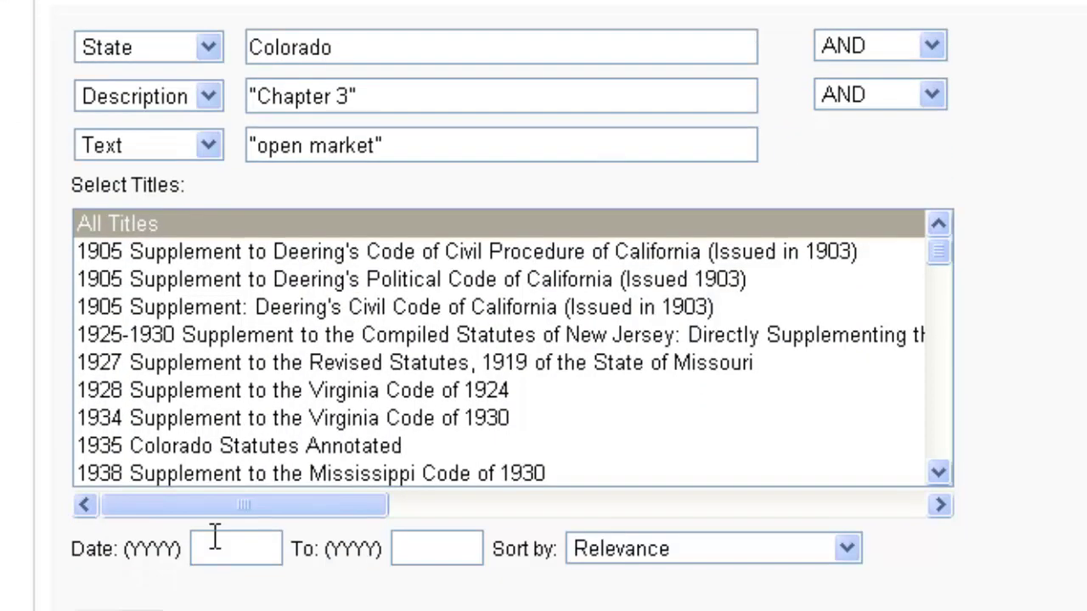
click(215, 537)
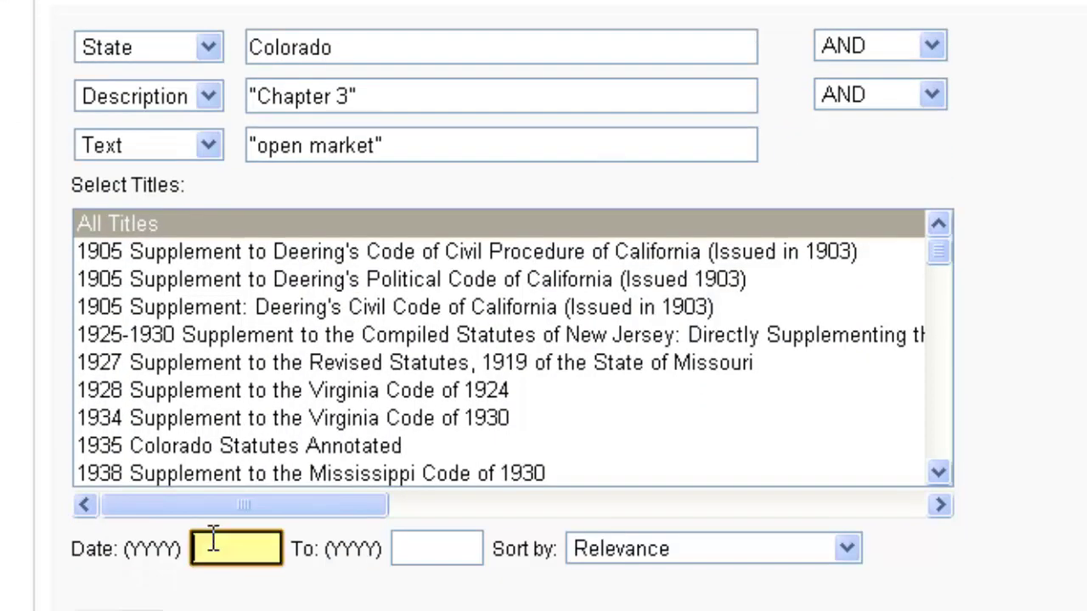
click(478, 545)
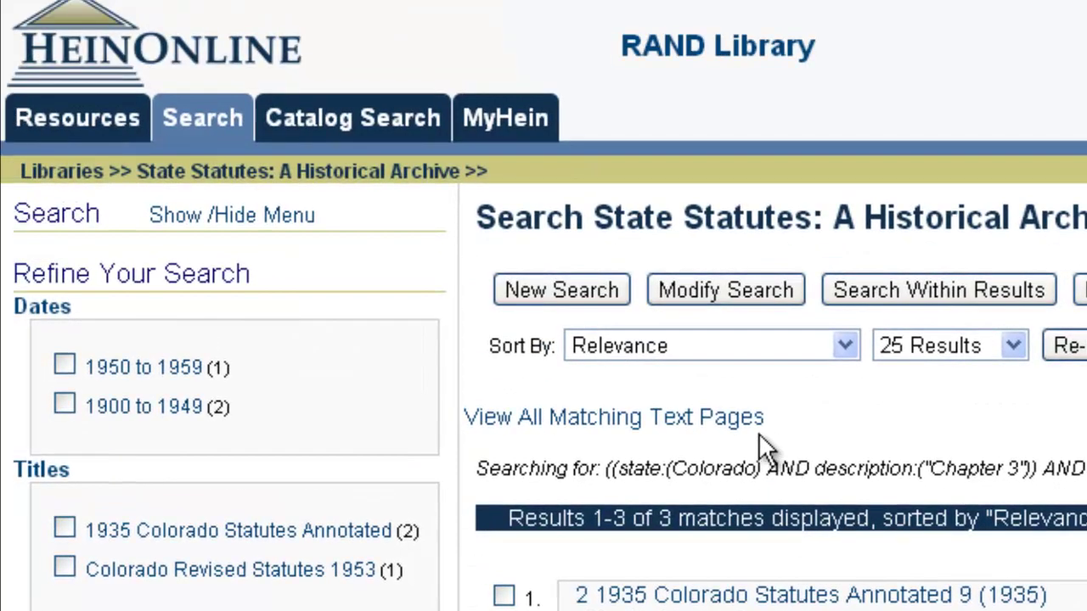
Step: Try narrowing the Colorado results to the 1900 to 1949 date range, and remove that filter
click(65, 406)
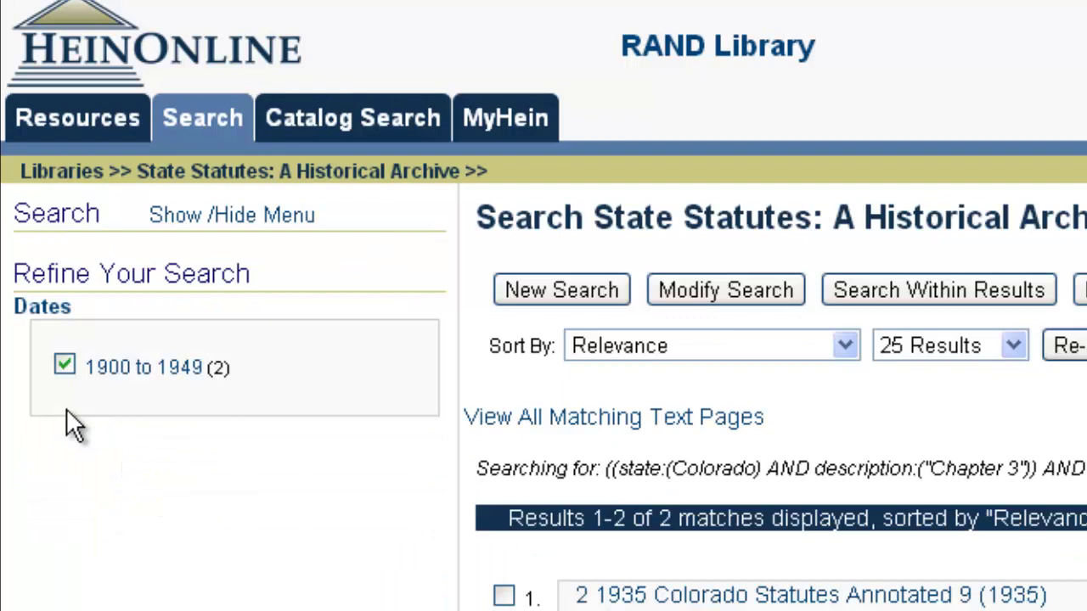
click(65, 366)
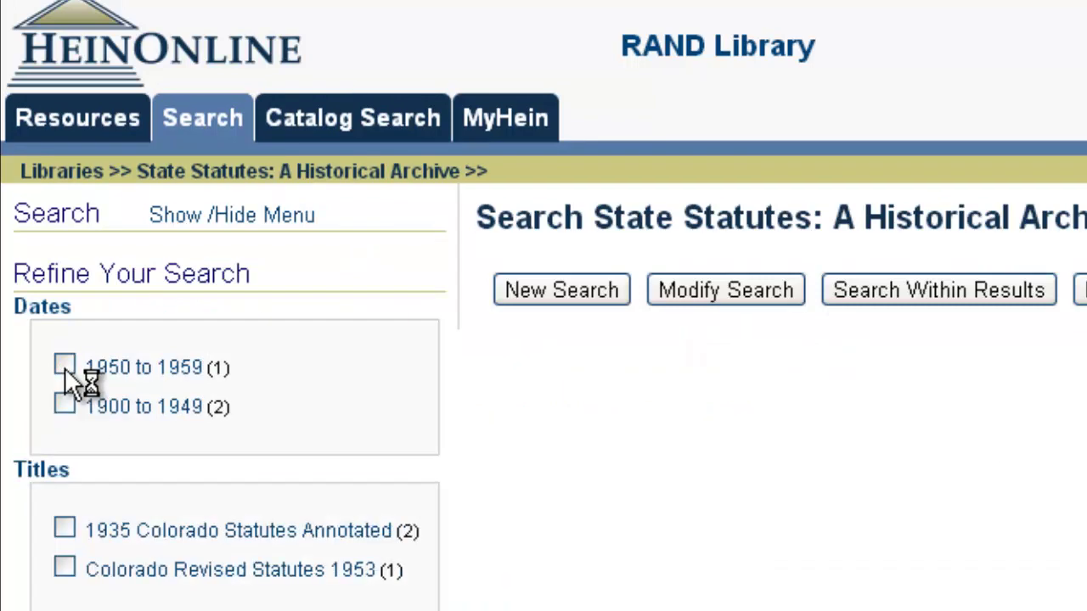
scroll(110, 382, down, 2)
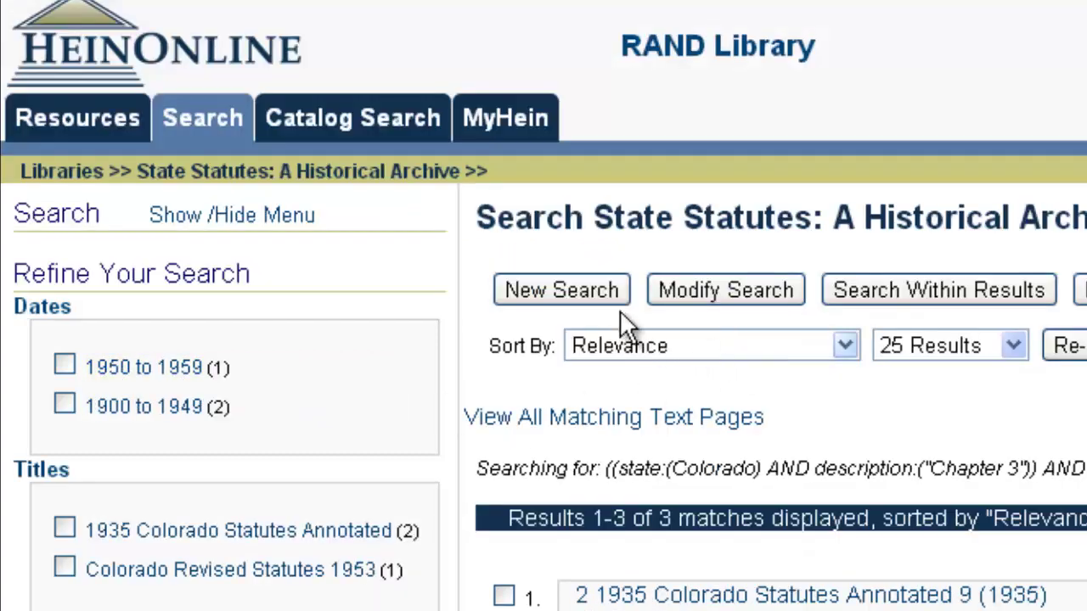
Step: Start a new field search with District of Columbia as the State term and A as the Description term
click(604, 131)
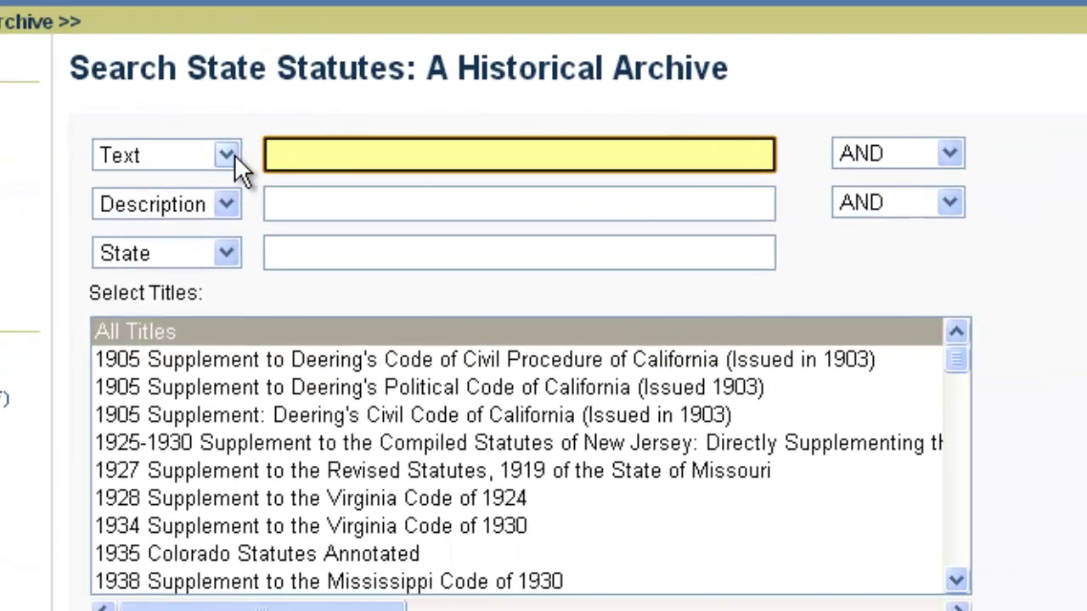
click(487, 251)
click(476, 334)
click(279, 148)
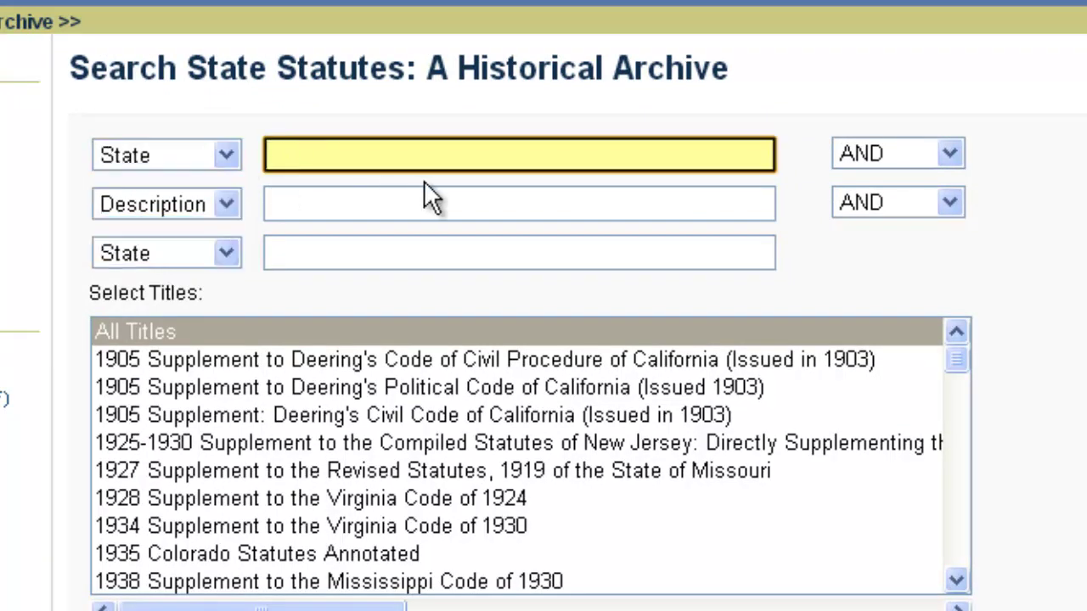
text(District o)
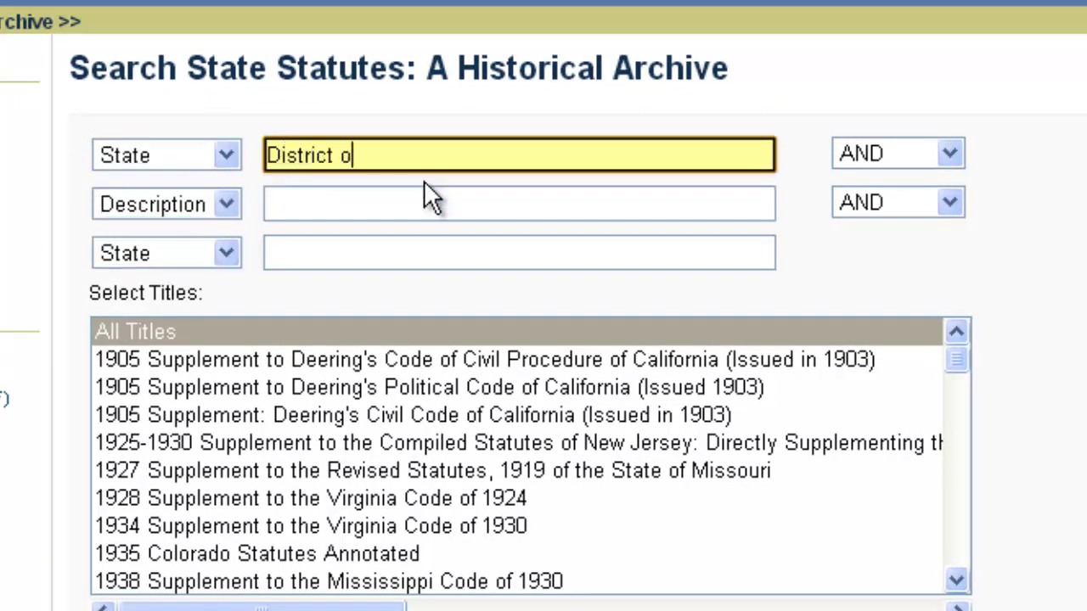
text(f Columbia)
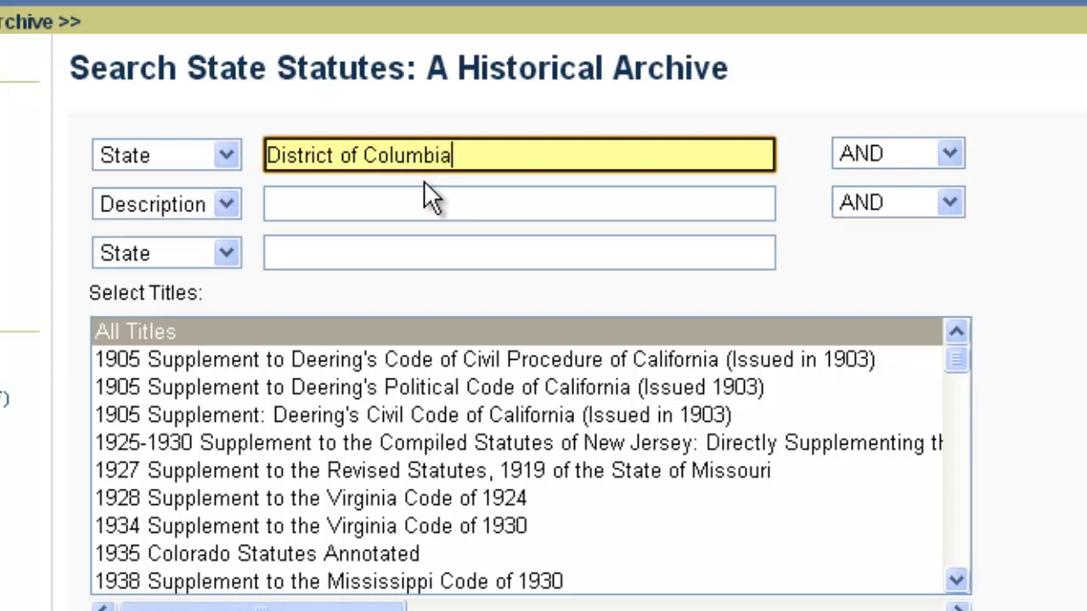
click(425, 203)
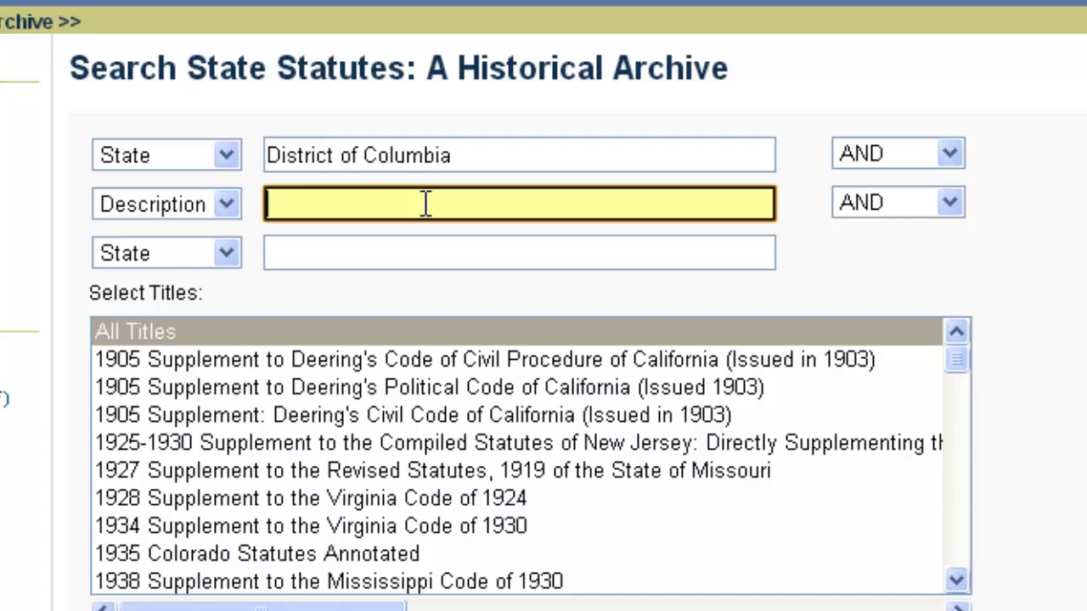
text(A)
Step: Set the third search field to Text, enter Aliens as its term, and run the District of Columbia search
click(411, 253)
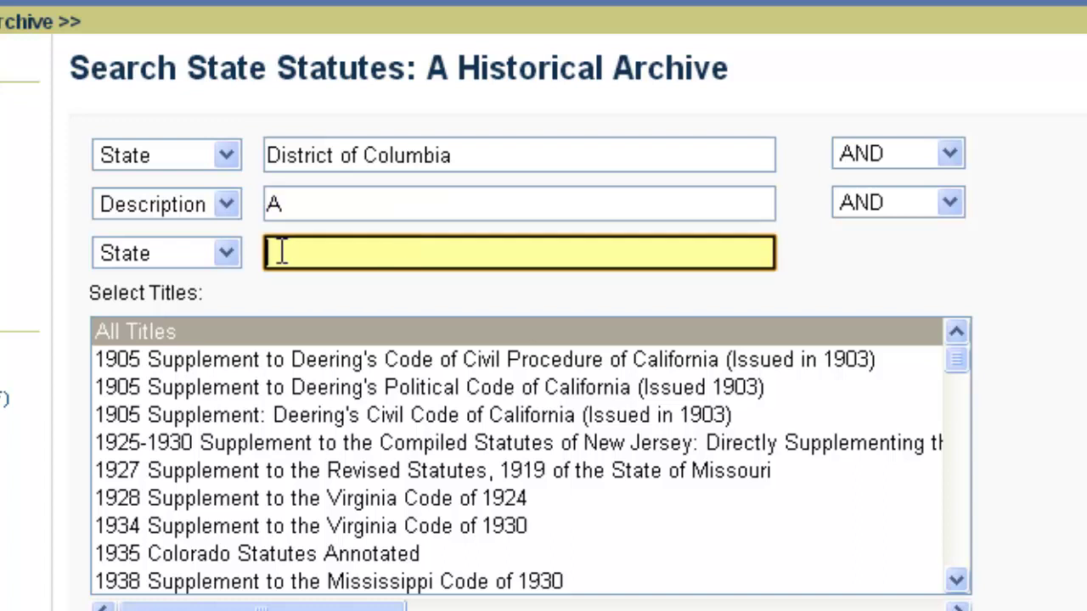
click(181, 262)
click(177, 288)
click(379, 242)
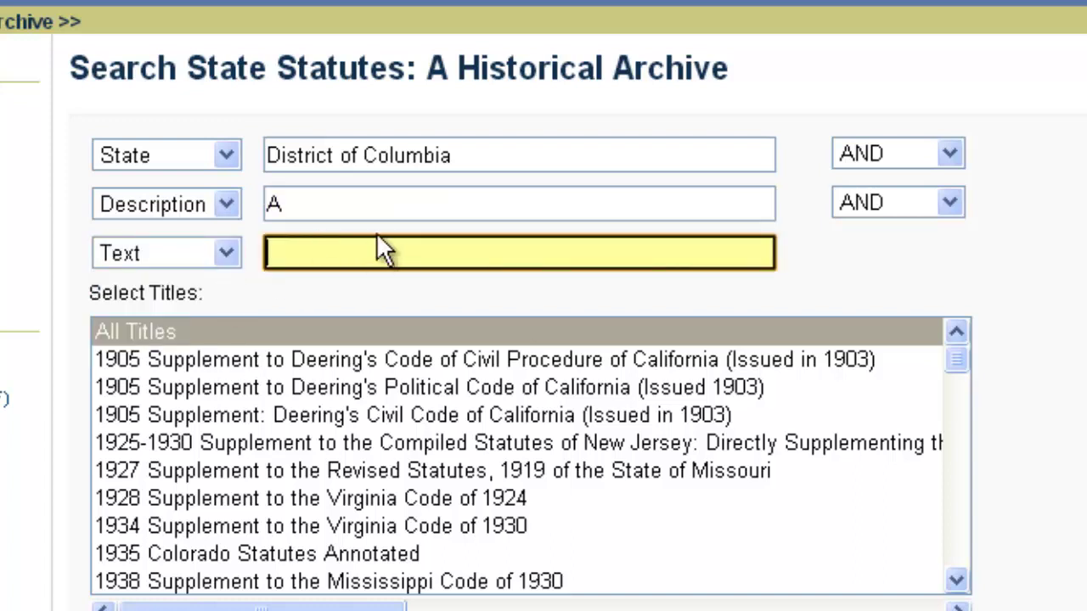
text(Aliens)
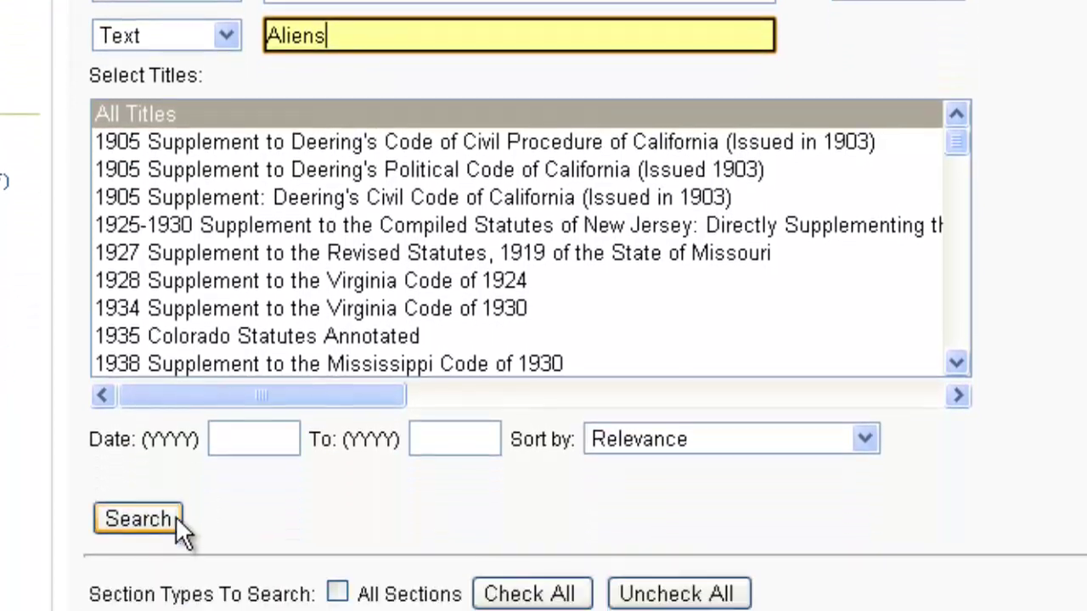
click(176, 610)
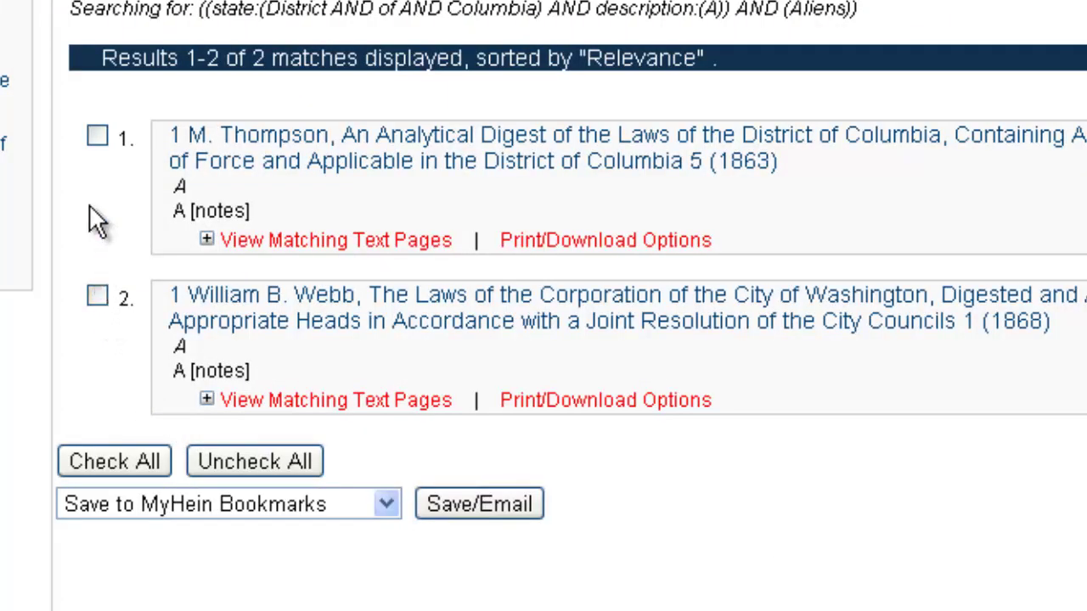
Step: Show the matching text pages of the 1863 Analytical Digest result and open page 75
double_click(179, 186)
click(340, 238)
click(338, 241)
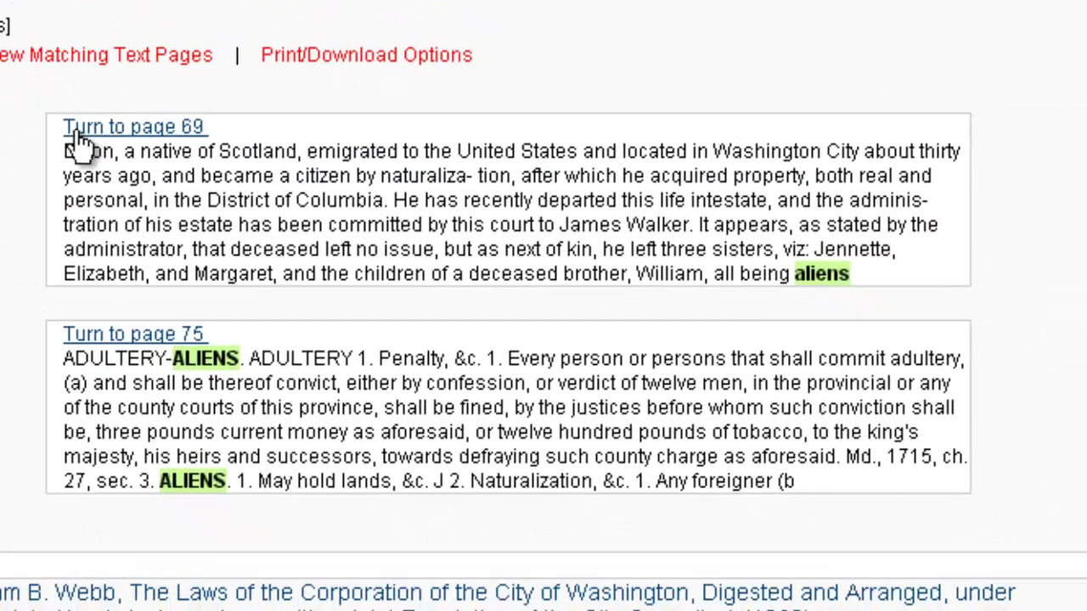
click(119, 348)
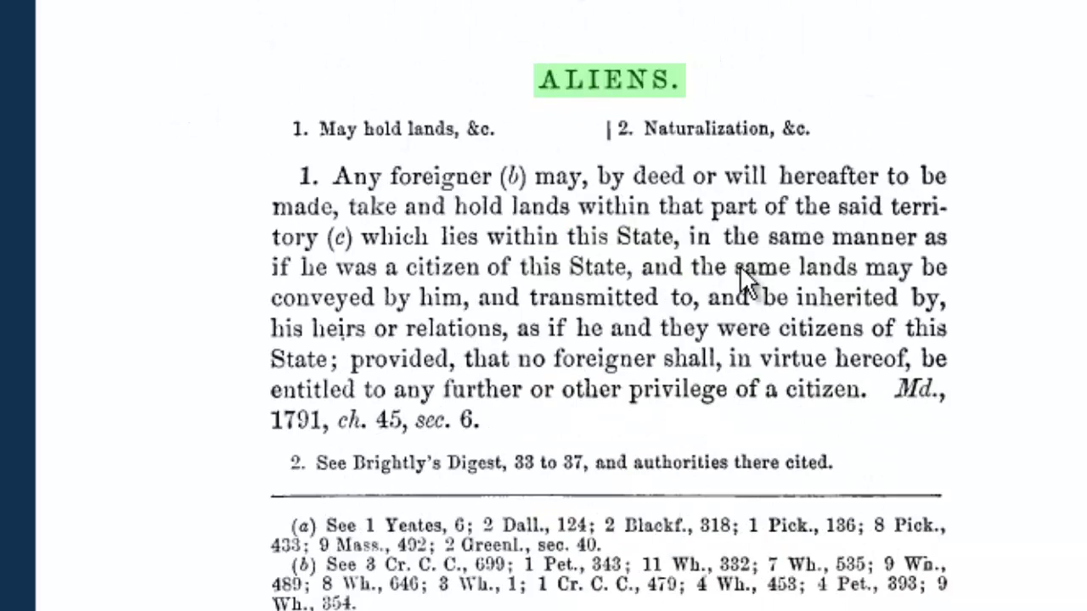
Step: Examine the Adultery and Aliens entries on the page and the digest's alphabetical table of contents
scroll(742, 264, up, 3)
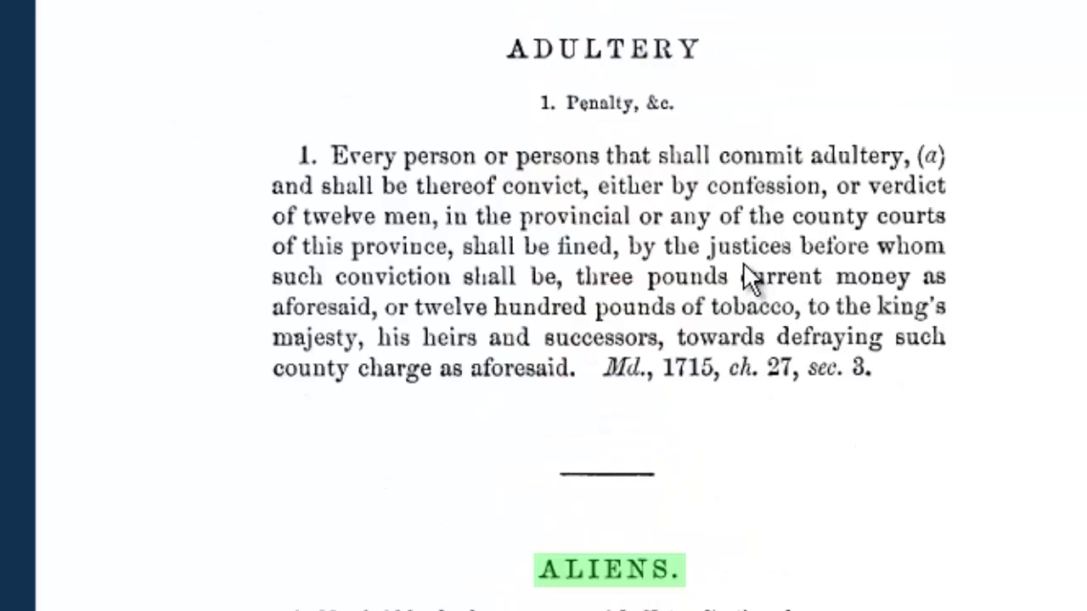
click(817, 143)
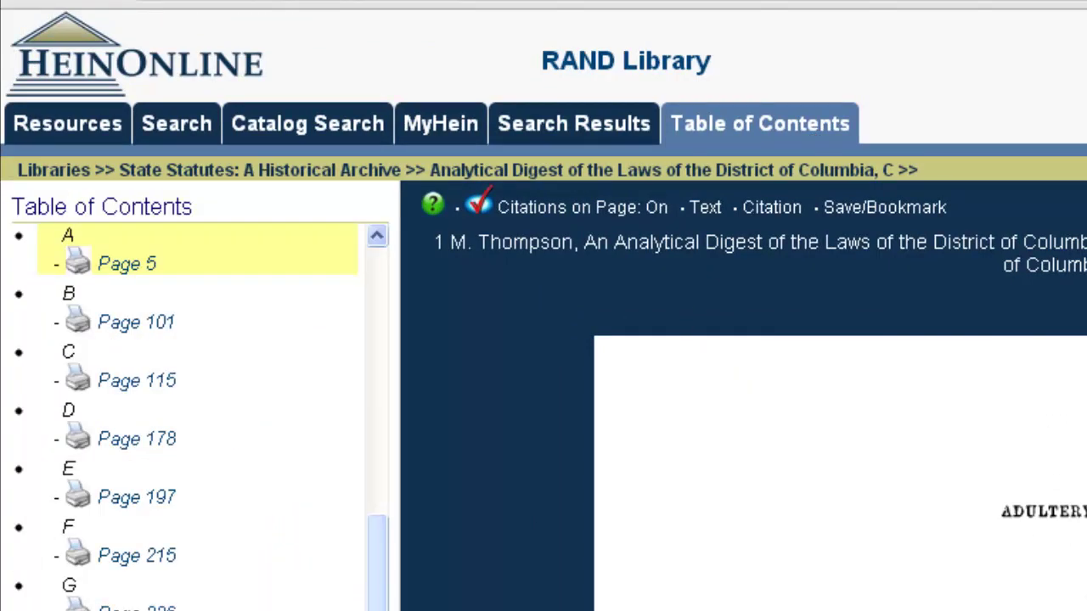
drag(376, 560, 354, 355)
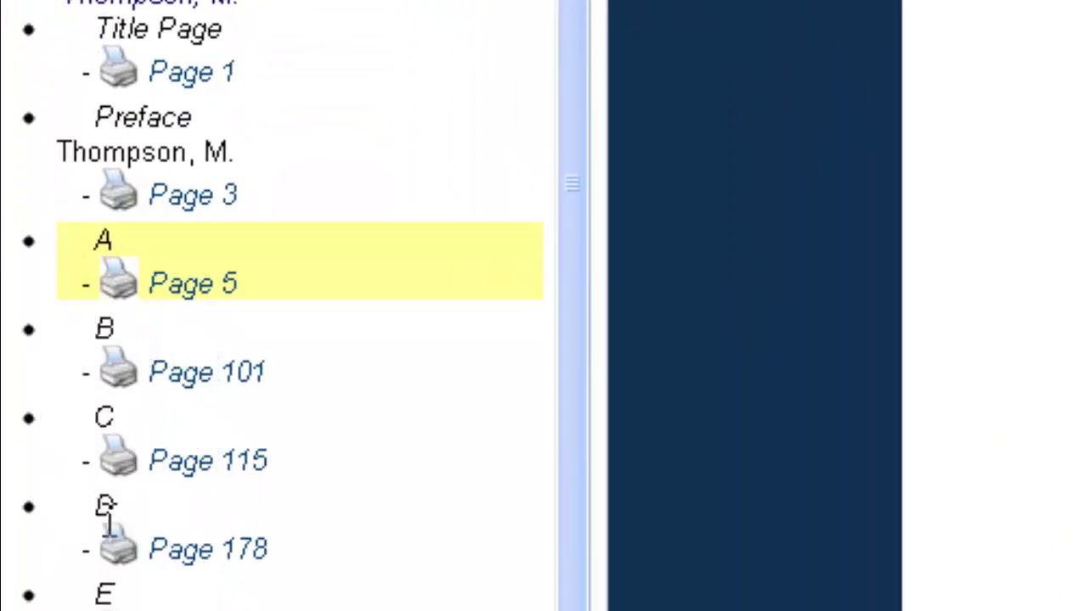
scroll(182, 539, down, 10)
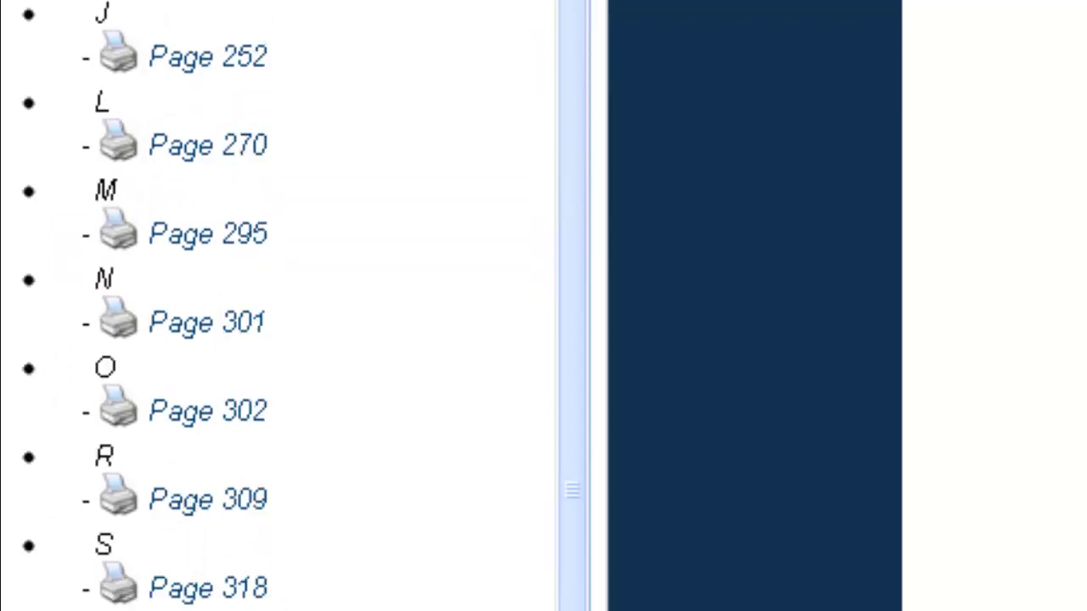
scroll(553, 553, up, 10)
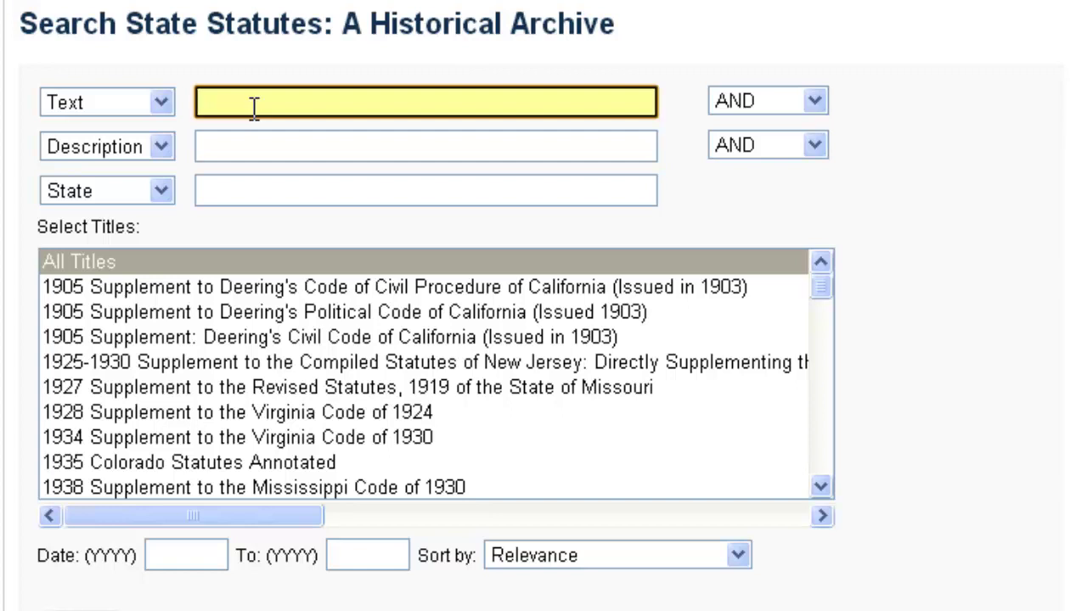
Step: Set the first search field to Title and enter "public health" as an exact phrase in quotation marks
click(77, 104)
click(108, 211)
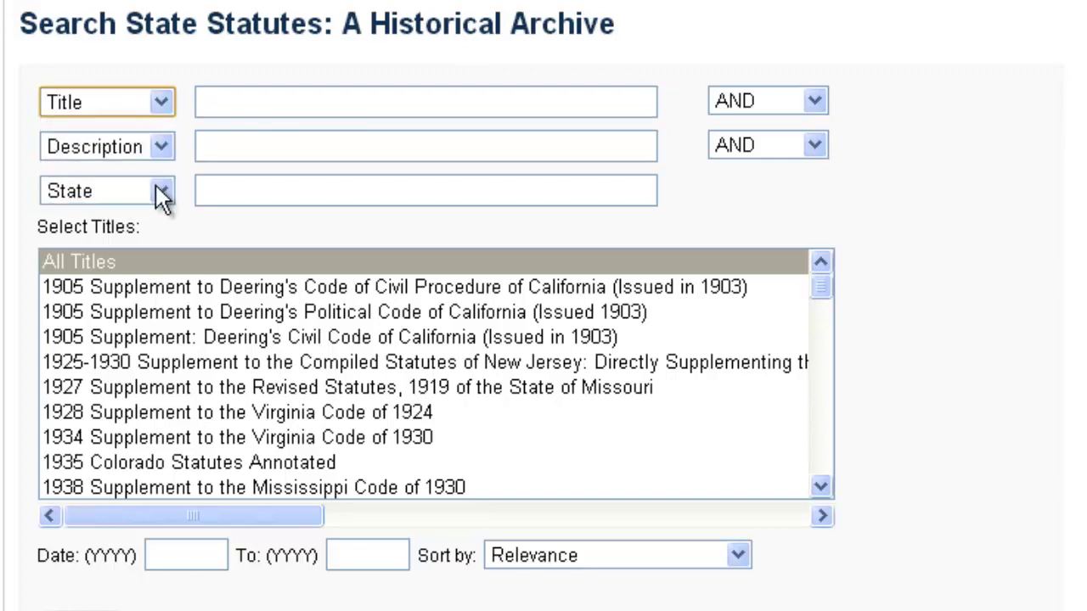
click(414, 104)
text(")
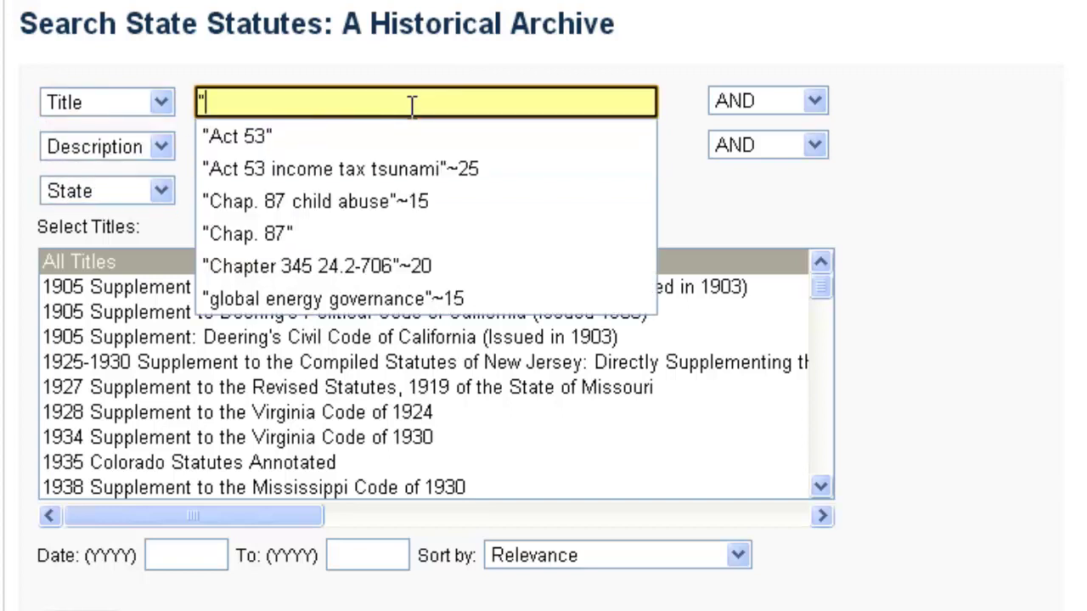
text(public health")
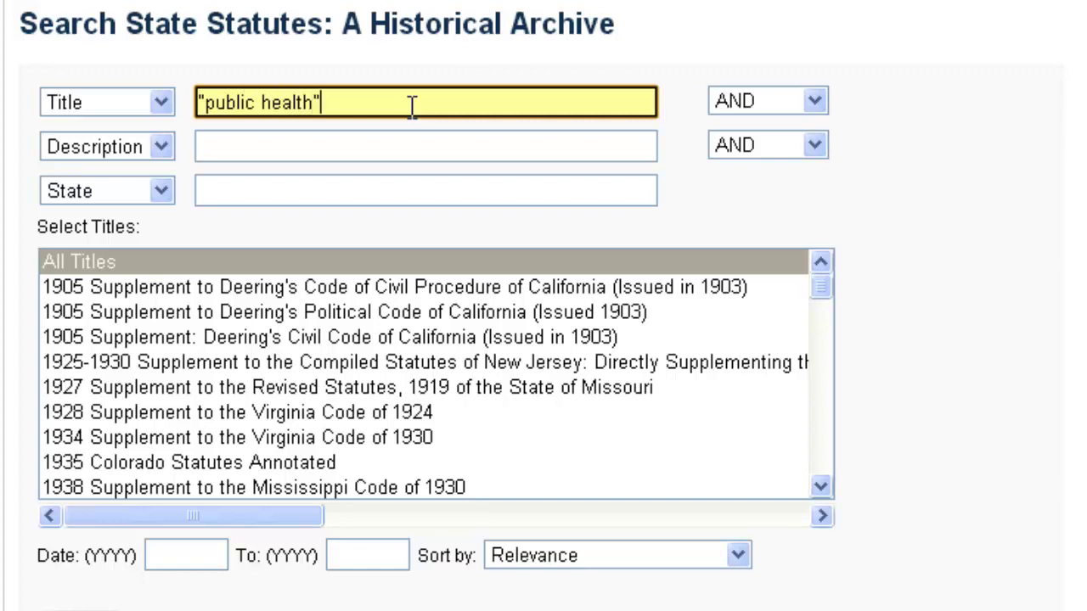
Step: Set the second search field to Text, enter "vital statistics" as a quoted phrase, and run the search
click(88, 155)
click(89, 195)
click(88, 155)
click(68, 175)
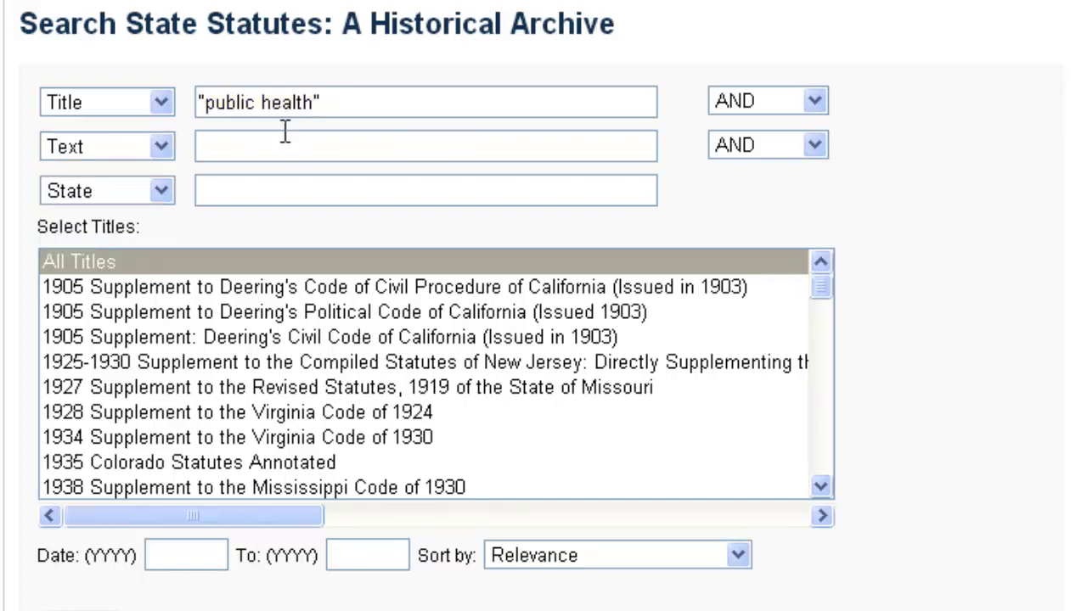
click(355, 141)
text("vita)
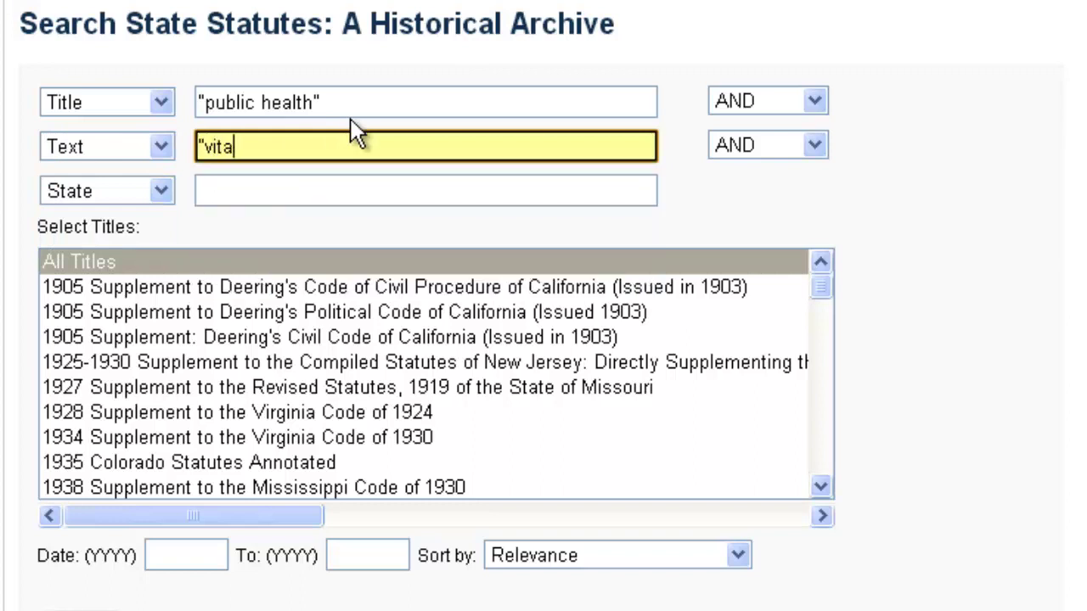
text(l statistics")
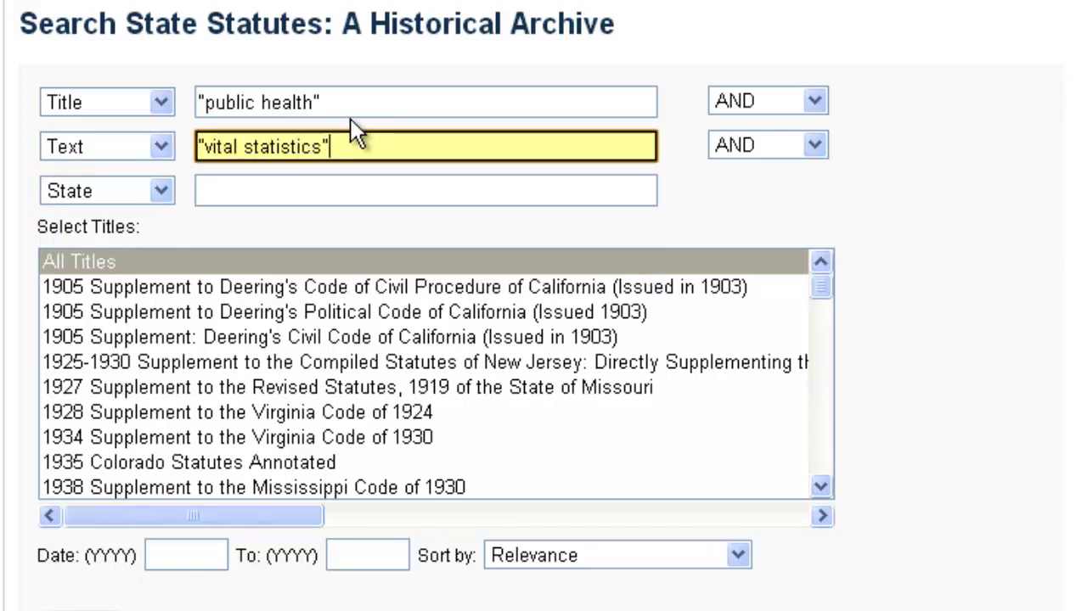
key(Tab)
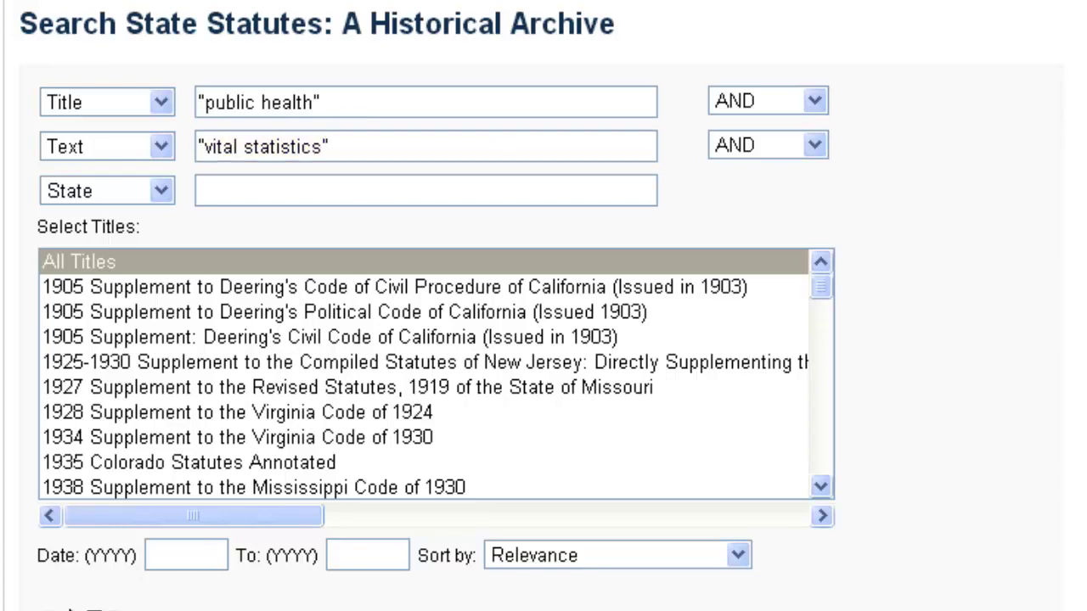
click(69, 607)
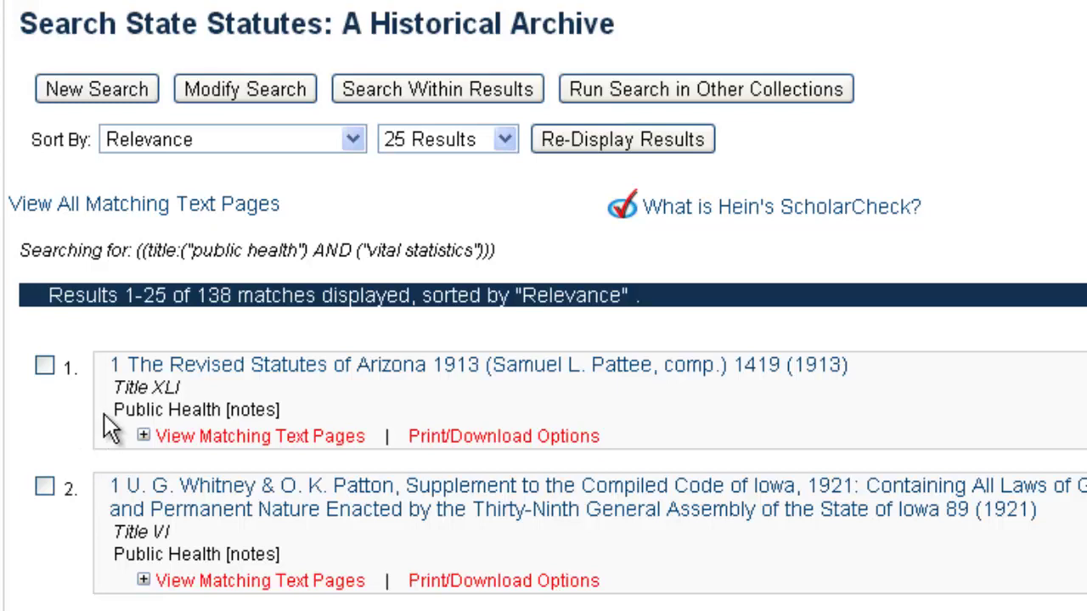
Step: Show the matching text pages of the Revised Statutes of Arizona 1913 result and examine the Vital Statistics passage
scroll(111, 401, down, 1)
drag(111, 401, 291, 400)
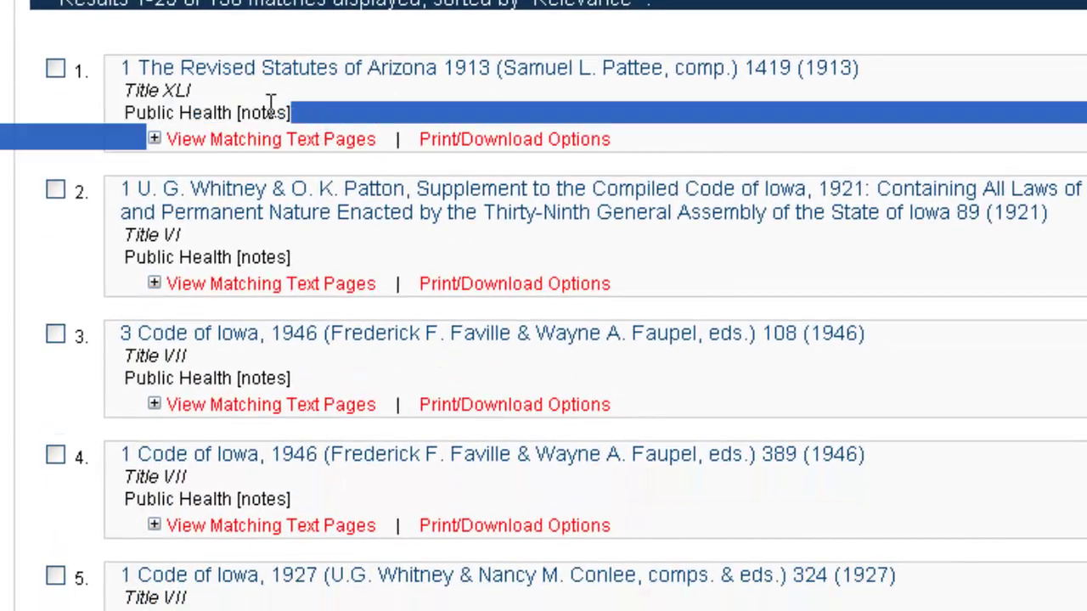
click(225, 100)
click(229, 139)
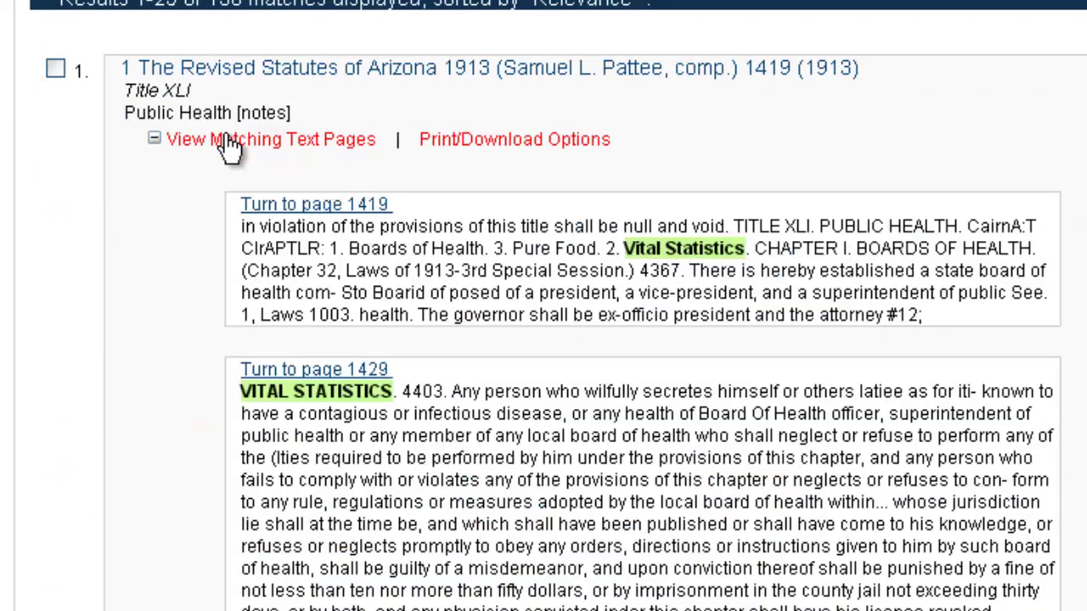
drag(459, 391, 189, 400)
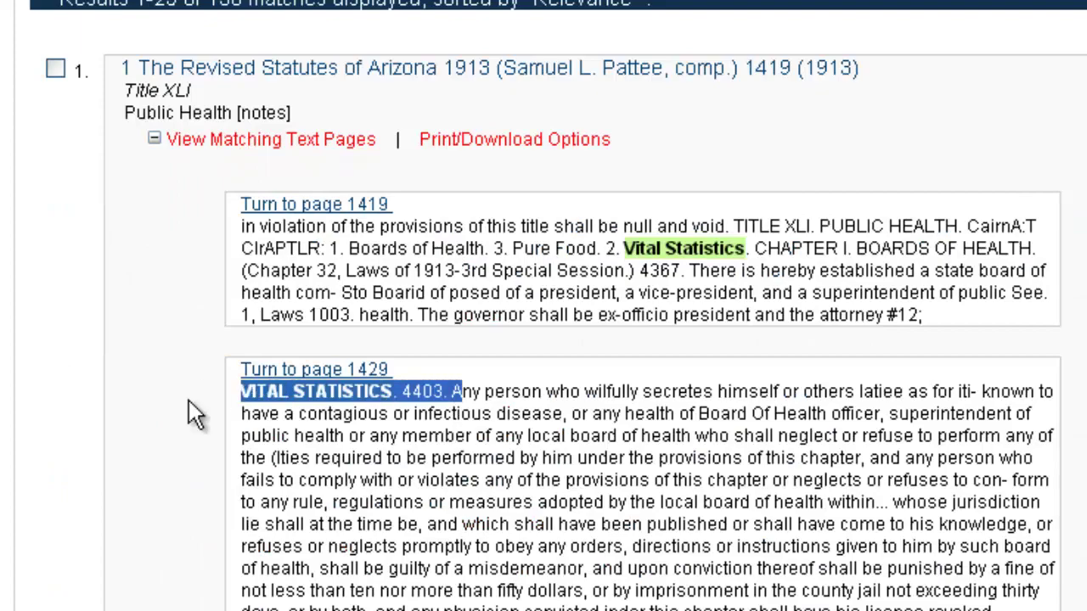
click(188, 400)
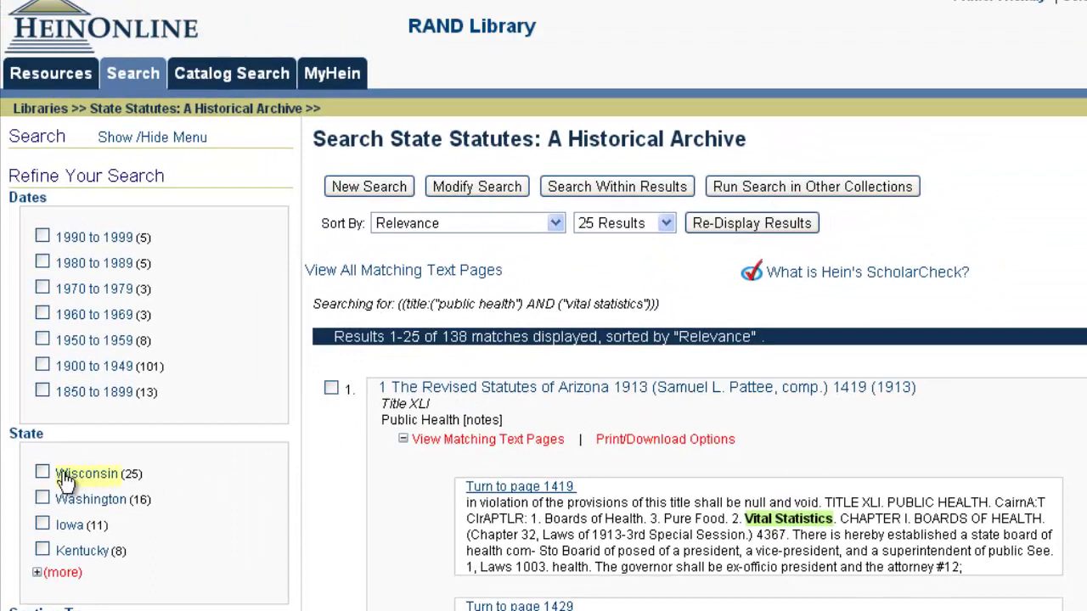
Step: Narrow the results to Kentucky, look through the matching statutes, and clear the state filter
click(44, 550)
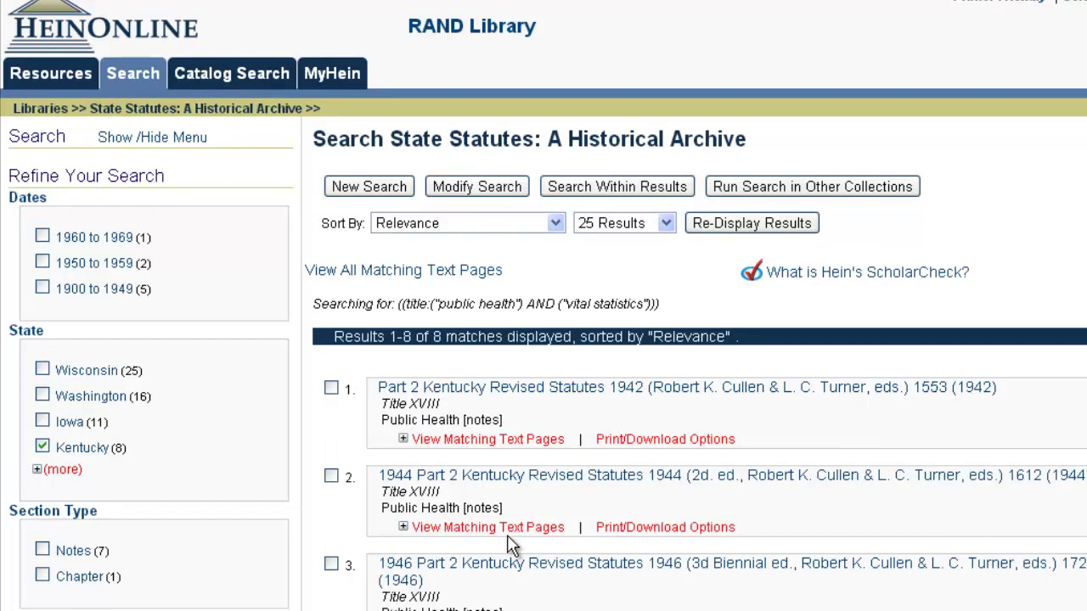
scroll(509, 546, down, 2)
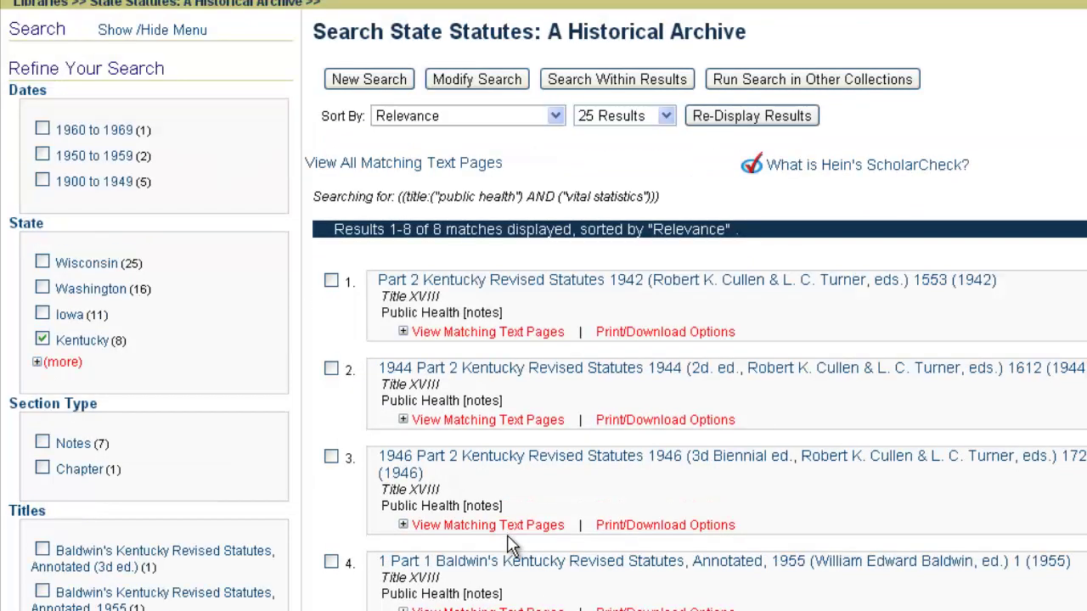
scroll(510, 546, down, 4)
scroll(509, 546, up, 4)
scroll(509, 546, up, 2)
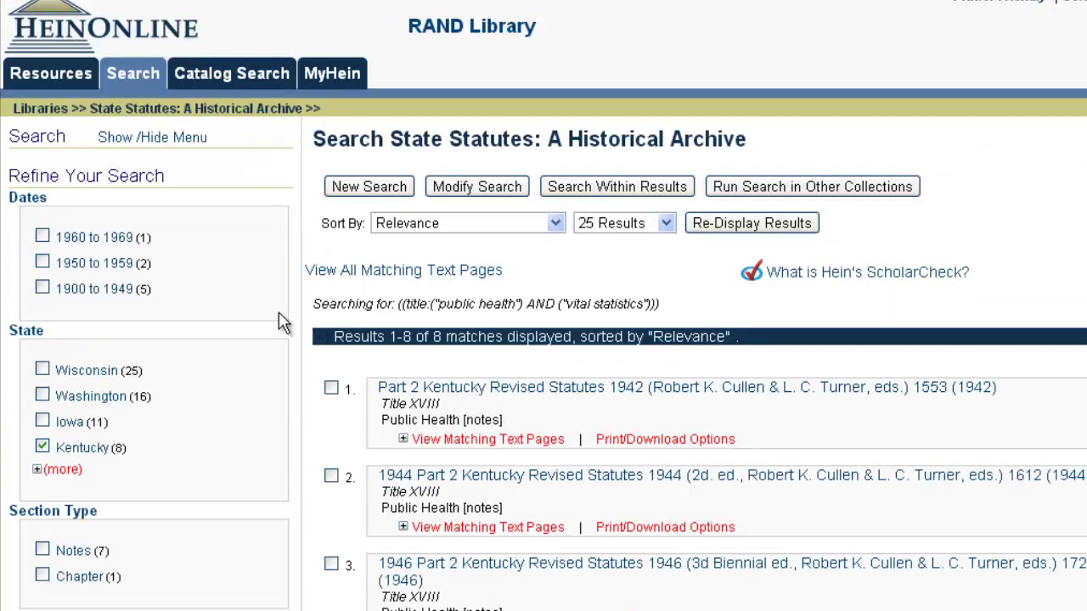
click(42, 448)
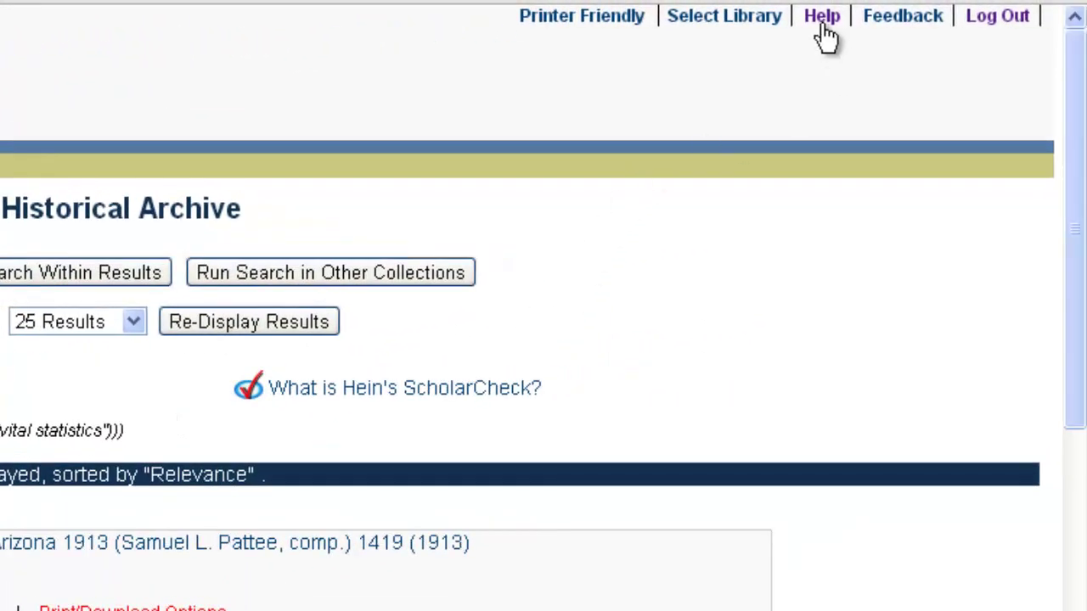
Step: Open the Webinars page from the Videos & Webinars section of HeinOnline's help site
click(824, 17)
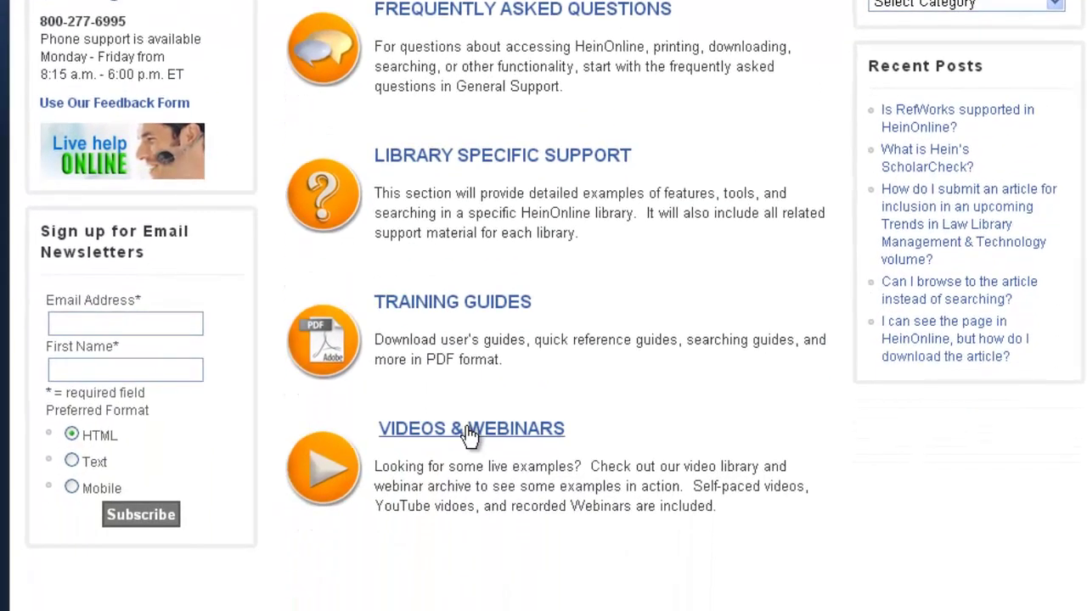
click(470, 431)
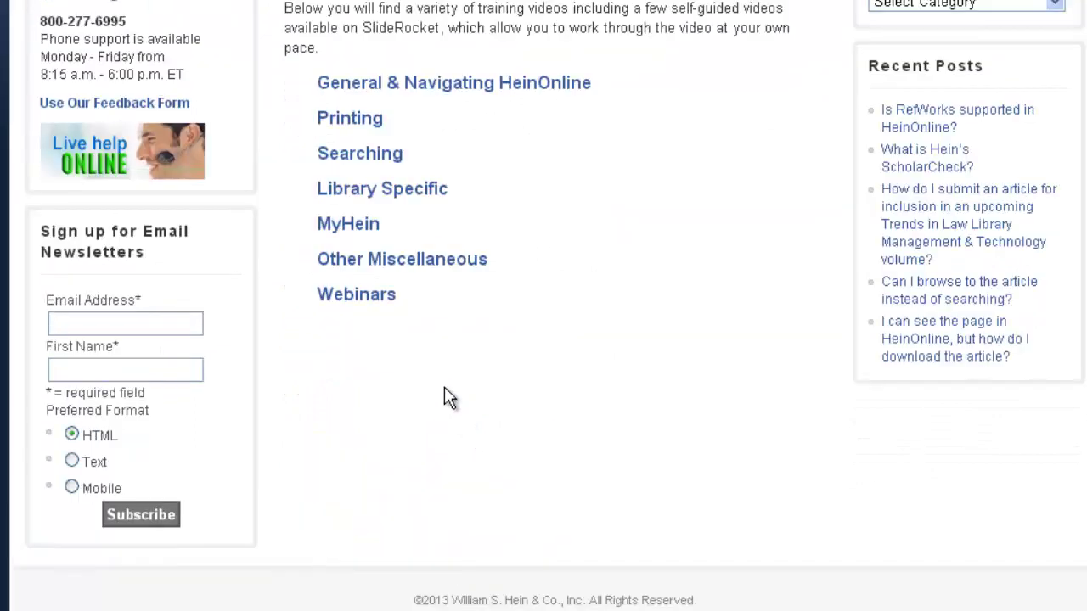
click(357, 293)
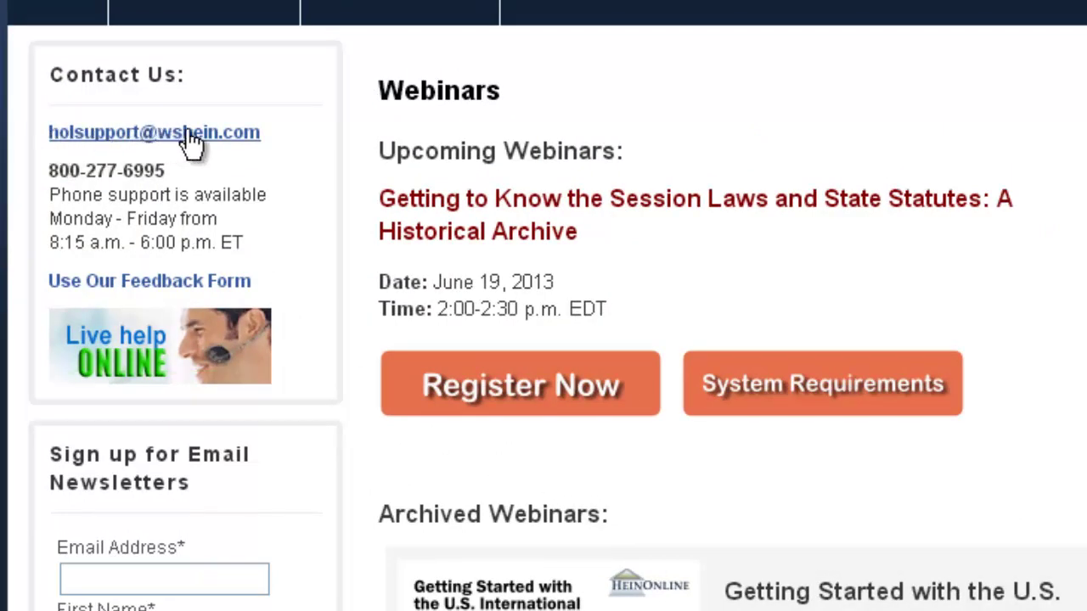
Step: Examine the support phone number and phone support hours in the contact details
drag(187, 176, 47, 172)
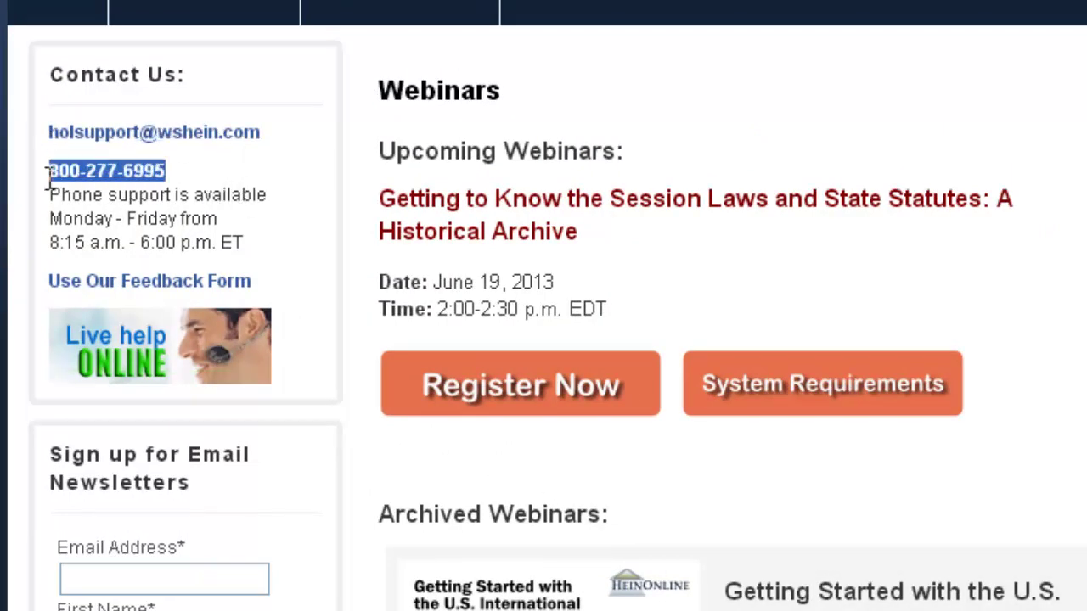
click(108, 186)
double_click(150, 203)
click(364, 287)
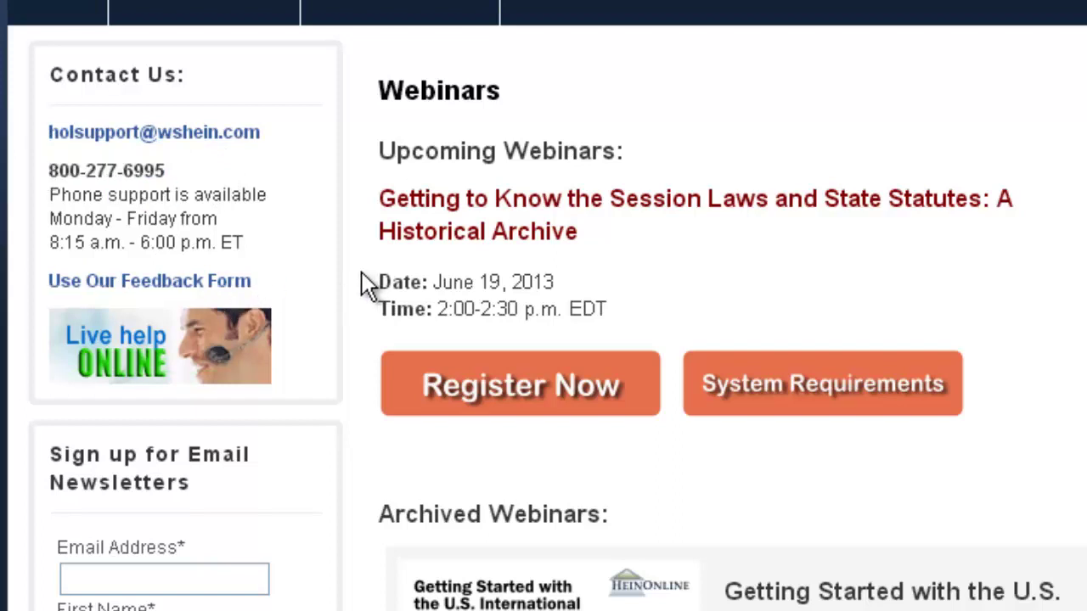